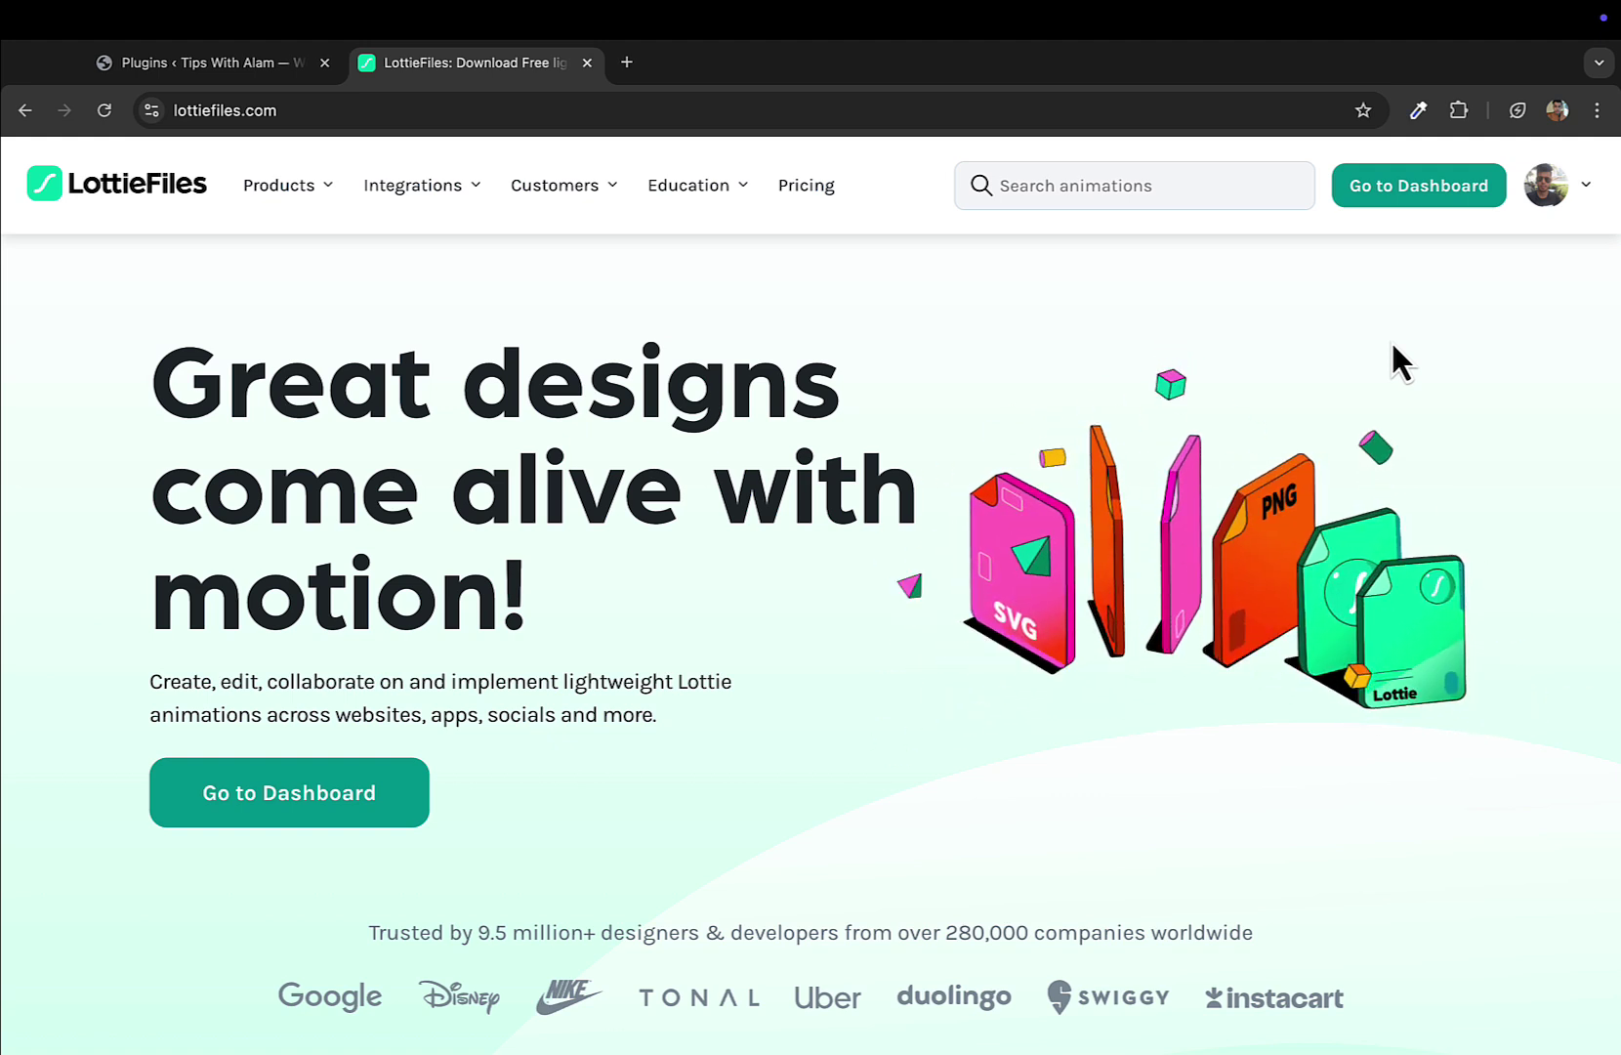
# Return to the WordPress admin dashboard and go to Plugins > Add New Plugin.
pyautogui.scroll(-2, 1391, 340)
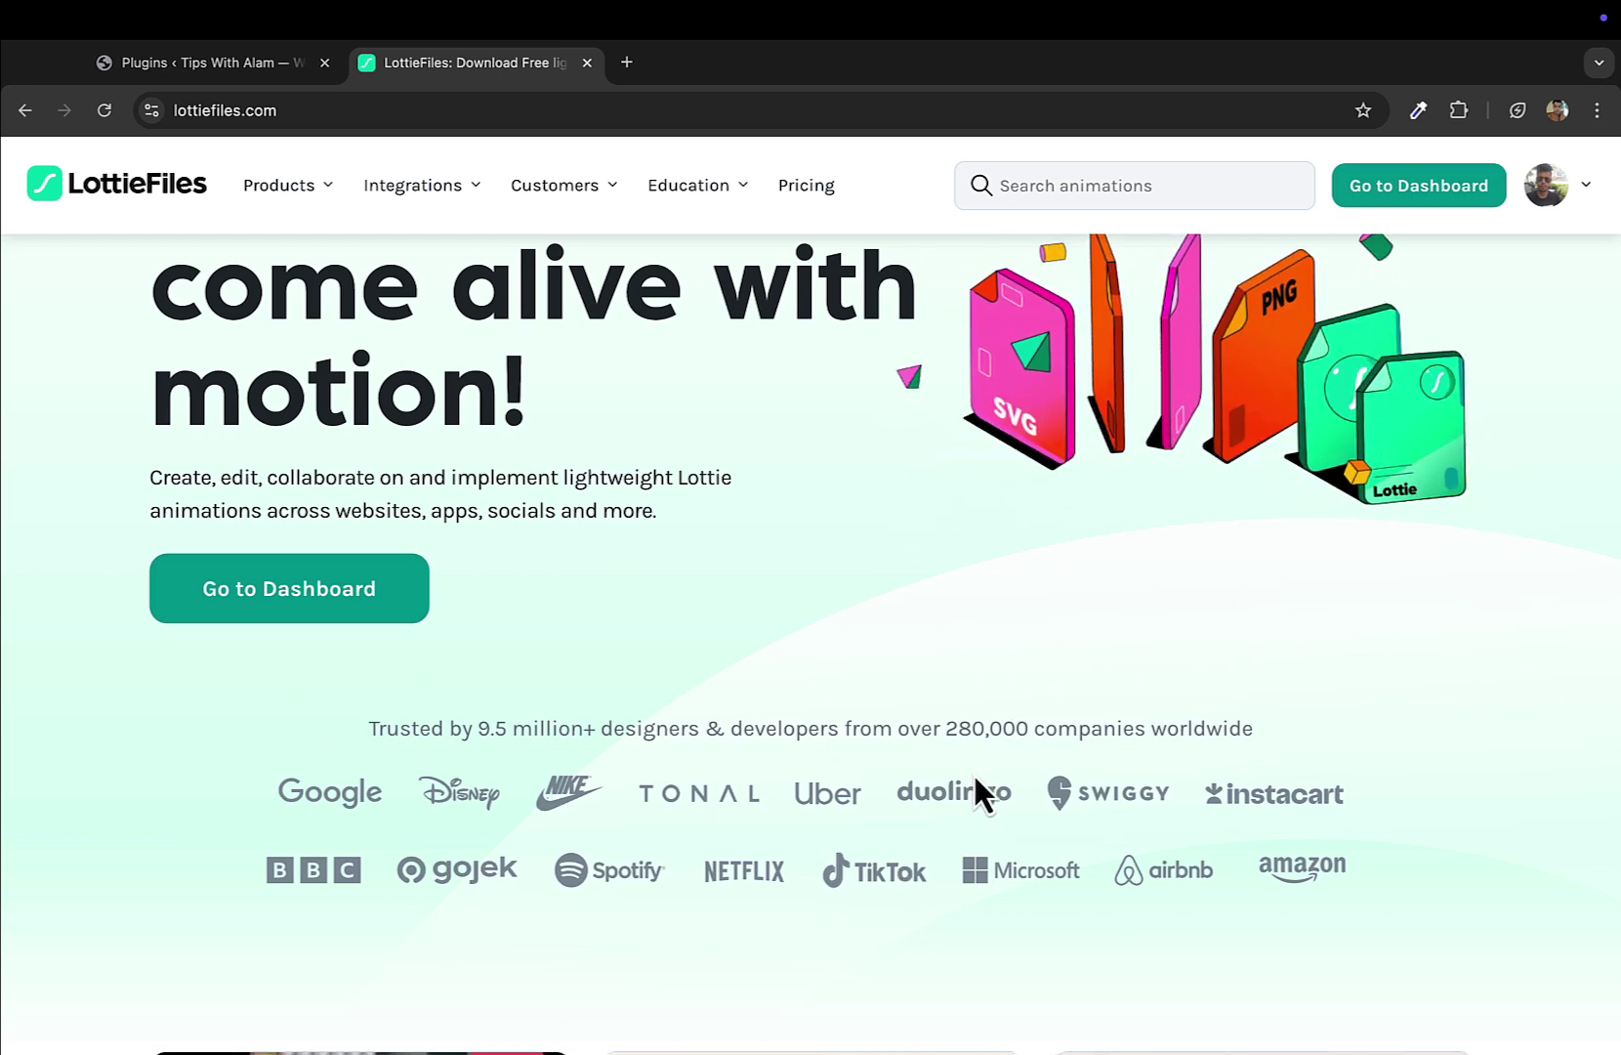
pyautogui.scroll(-1, 977, 786)
pyautogui.scroll(4, 703, 944)
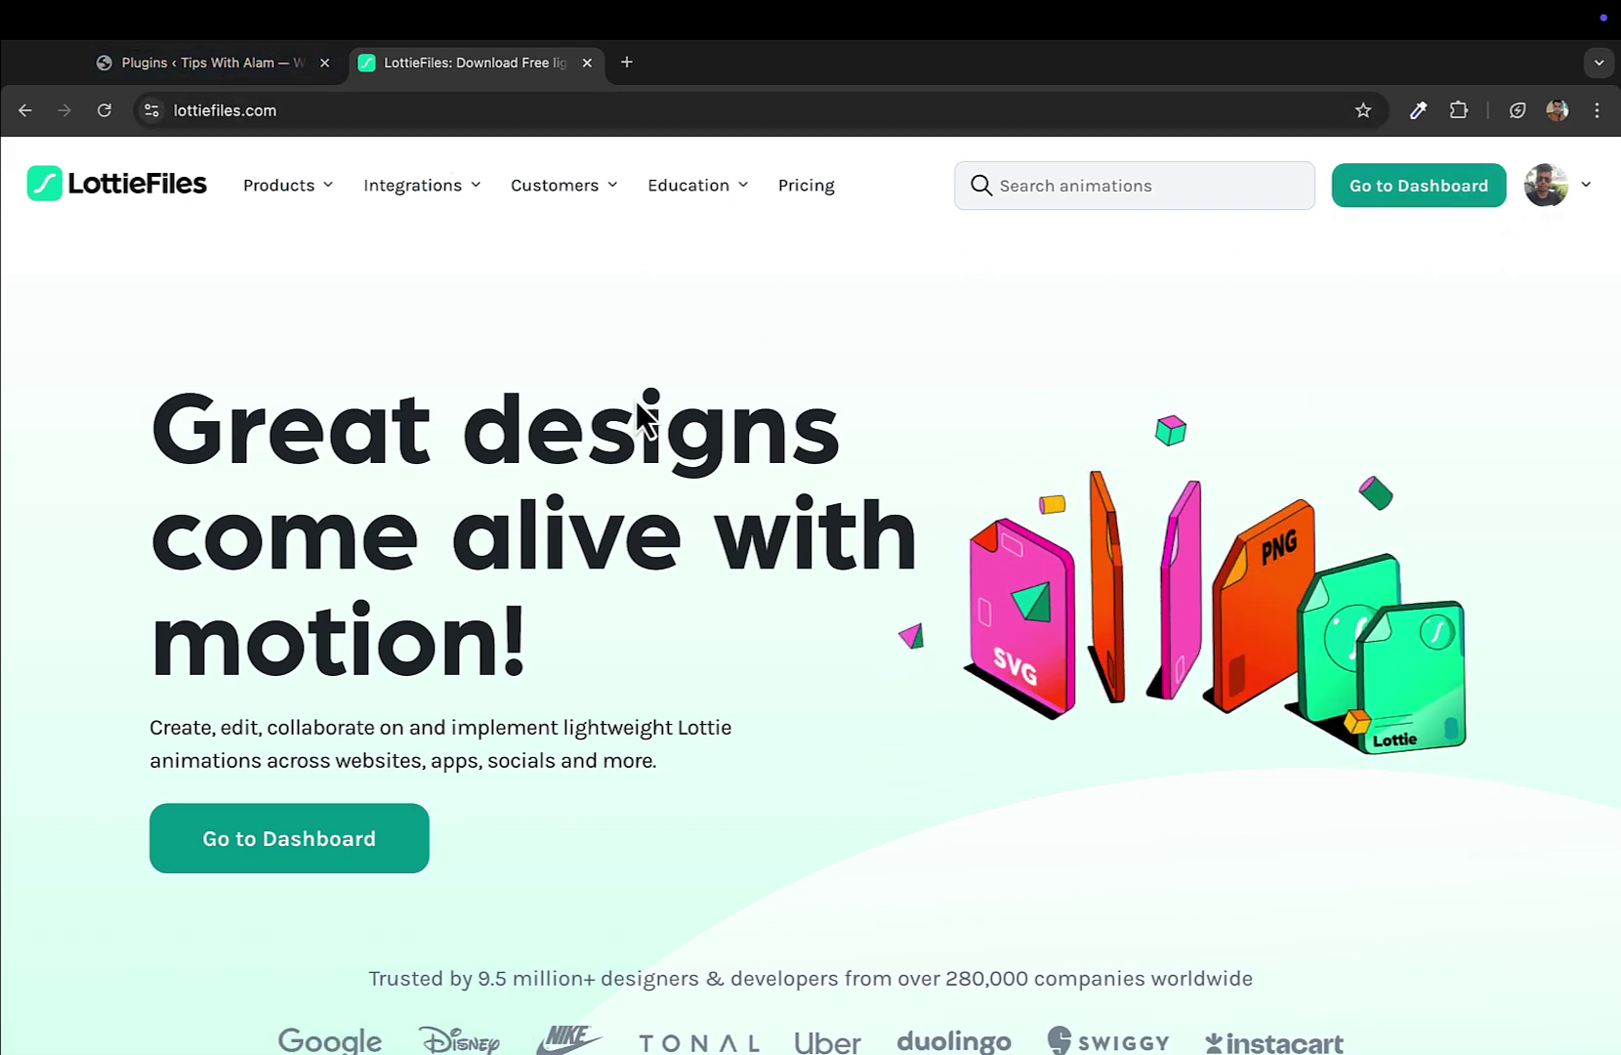
pyautogui.scroll(-4, 681, 435)
pyautogui.scroll(3, 680, 435)
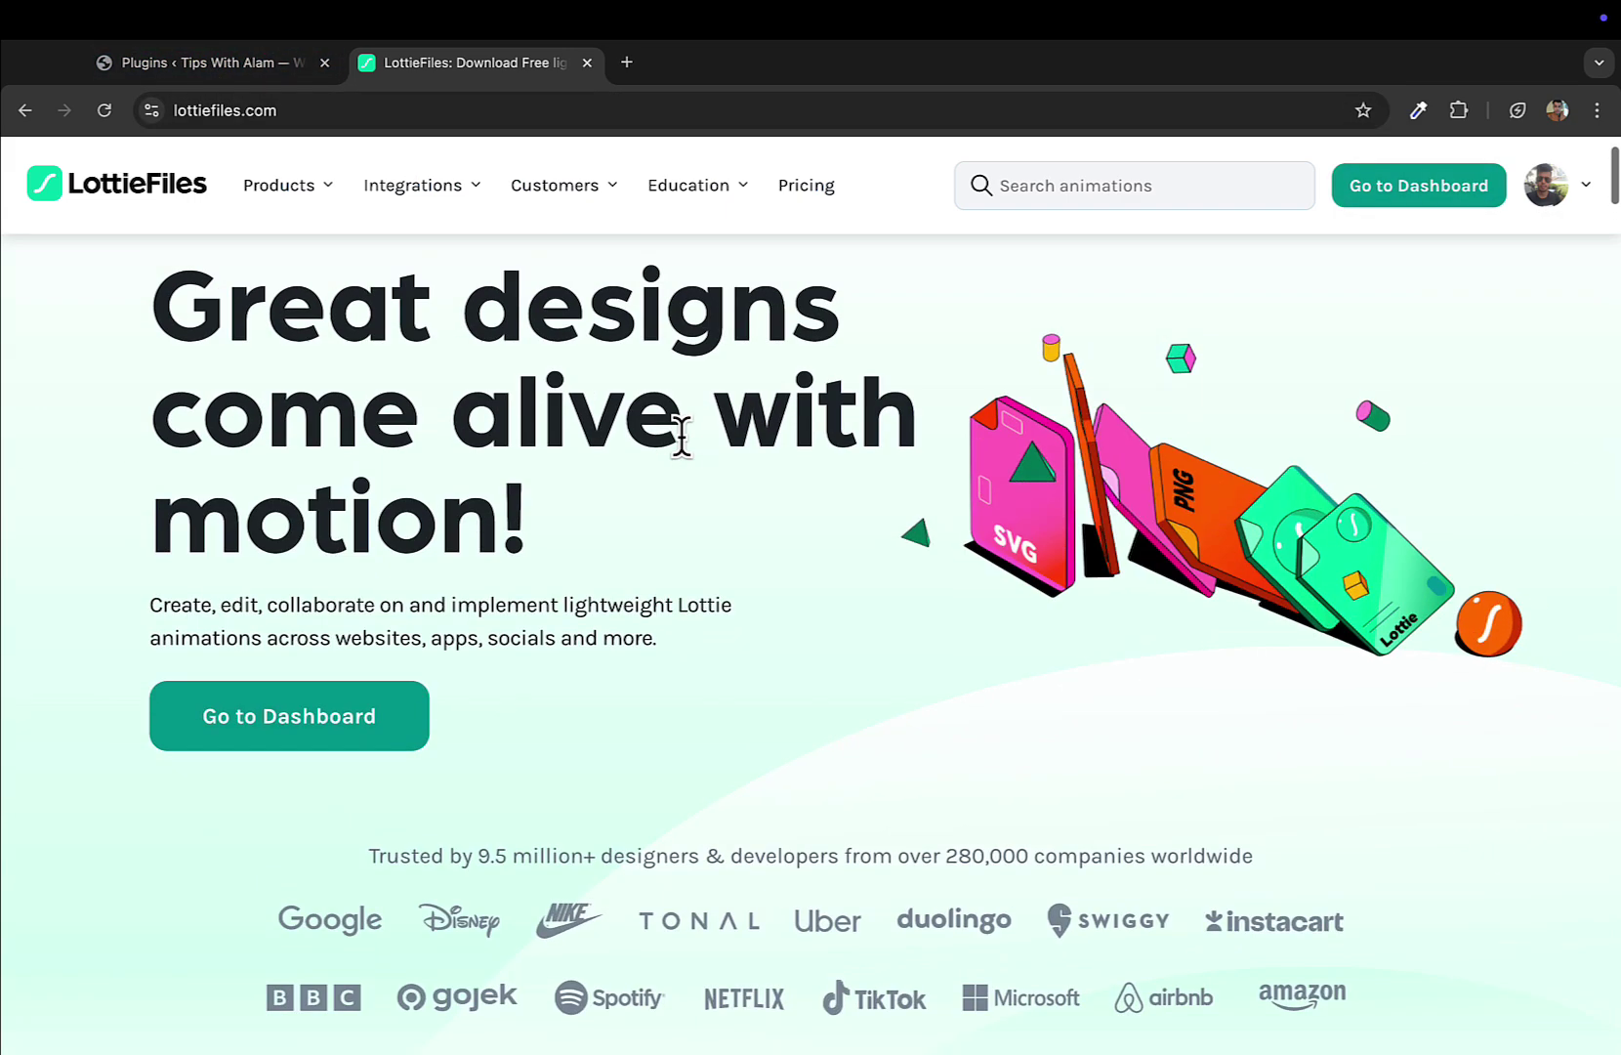
pyautogui.click(261, 71)
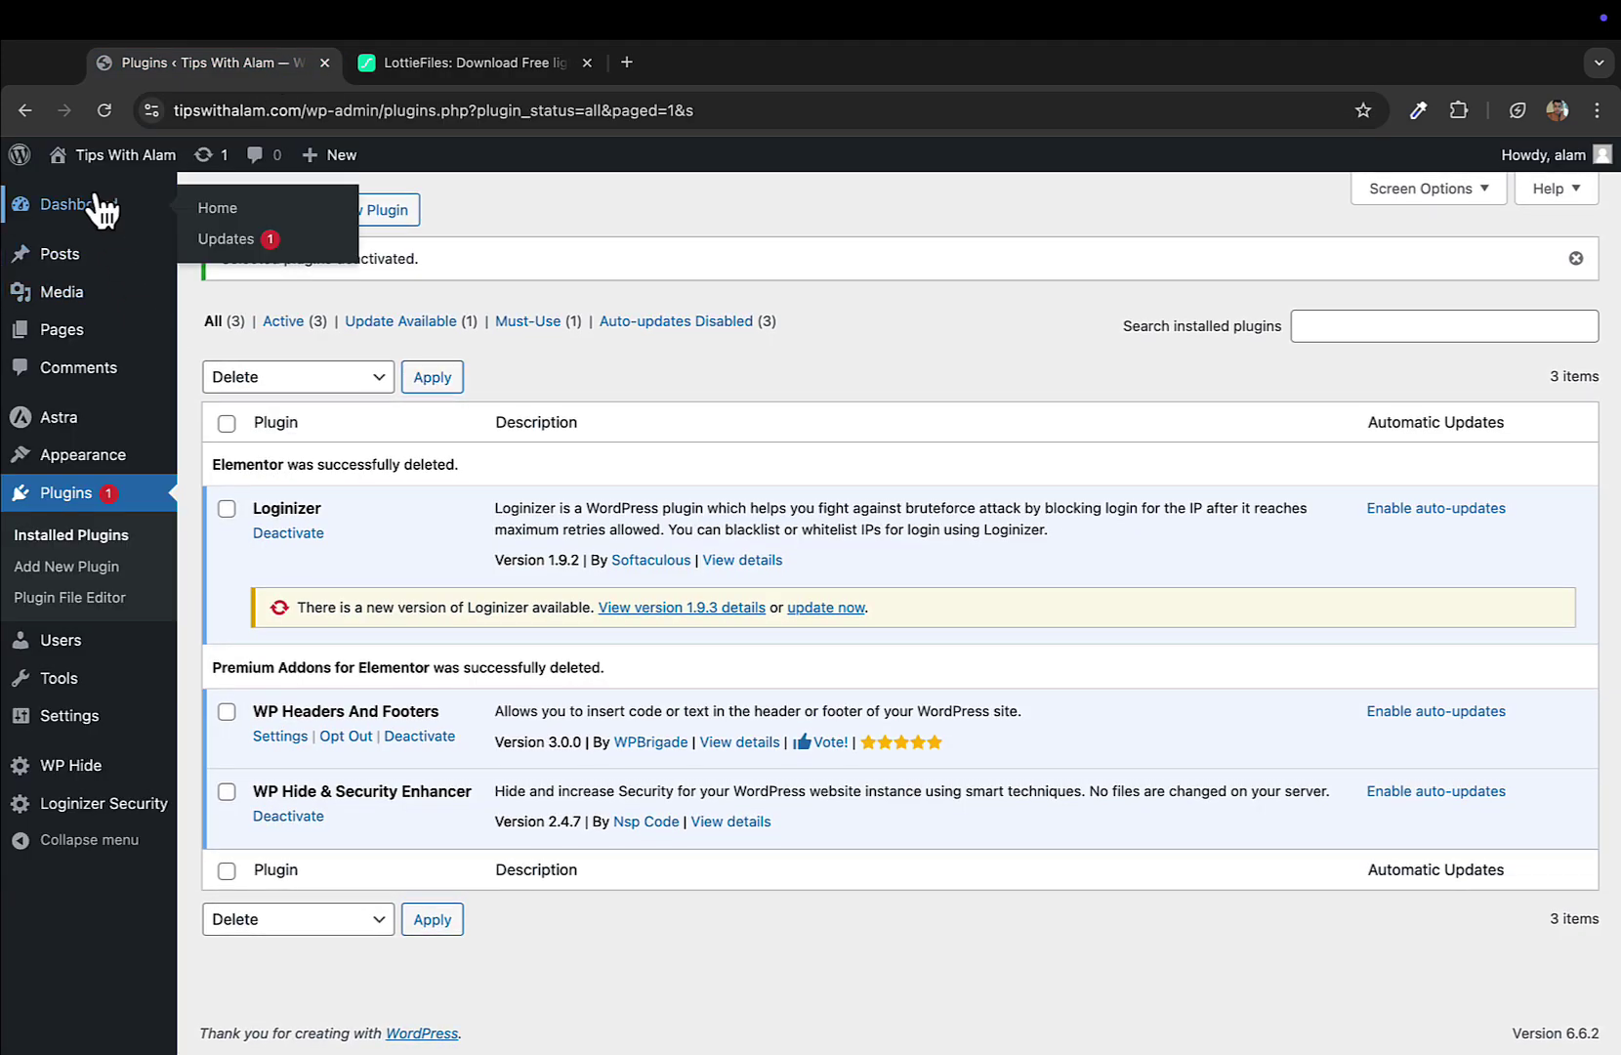
pyautogui.click(101, 208)
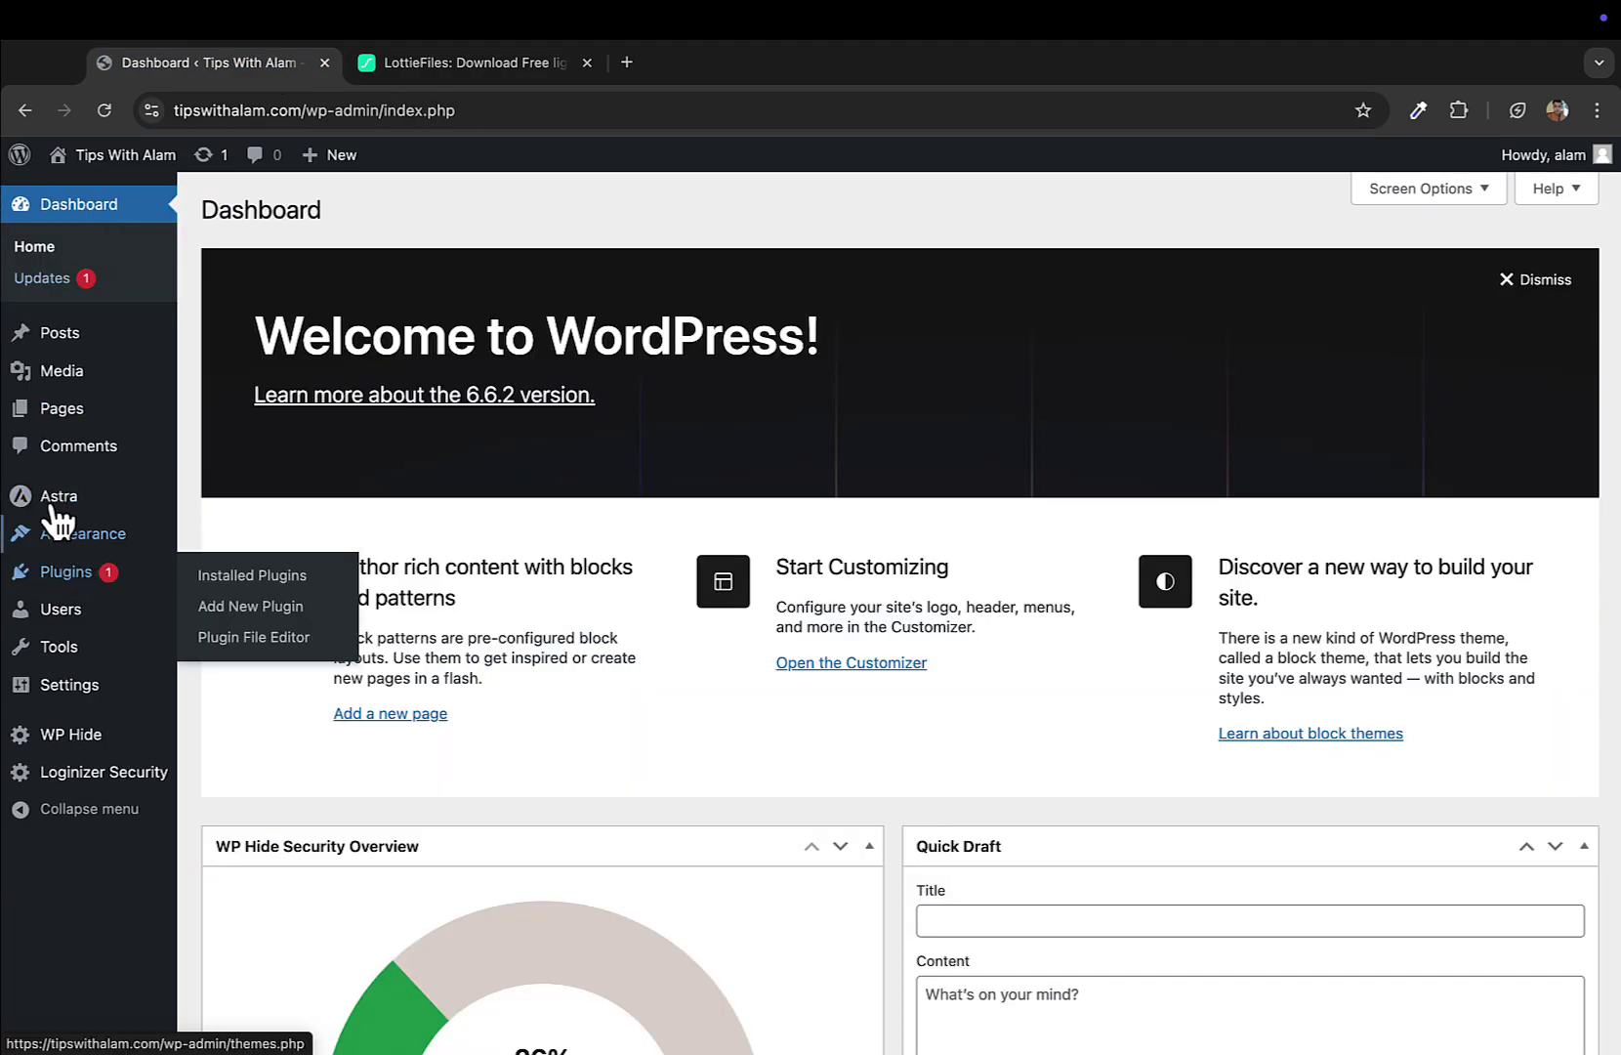
pyautogui.moveTo(55, 512)
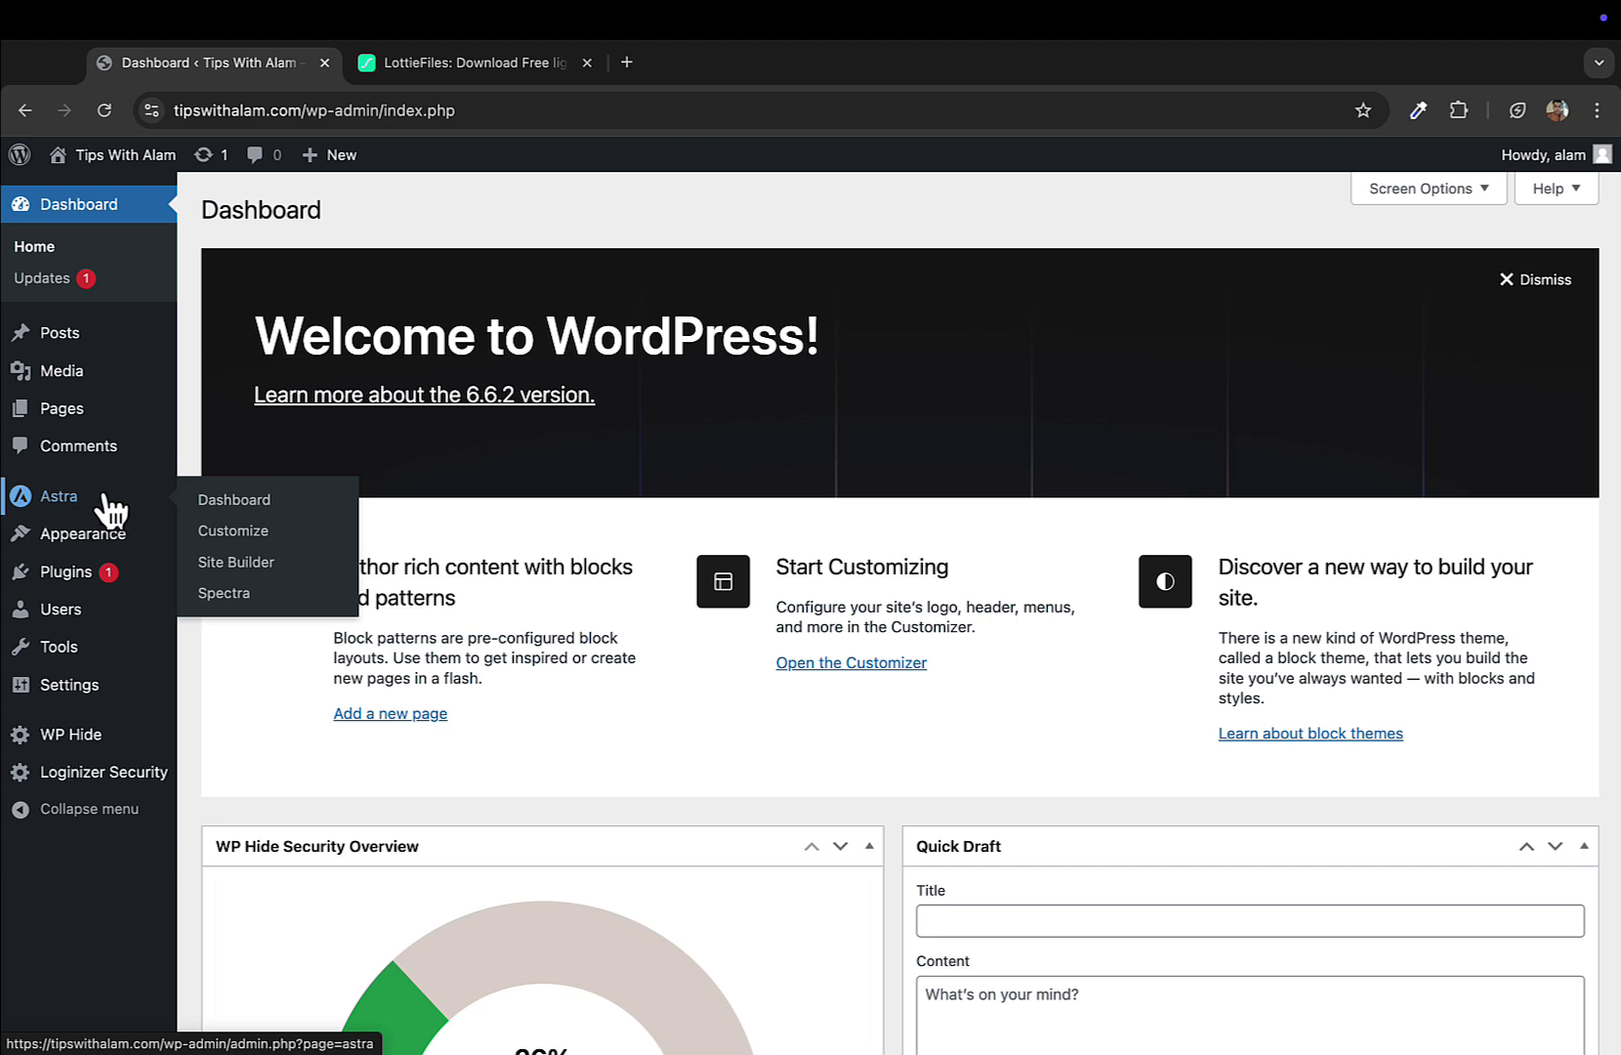
pyautogui.moveTo(112, 586)
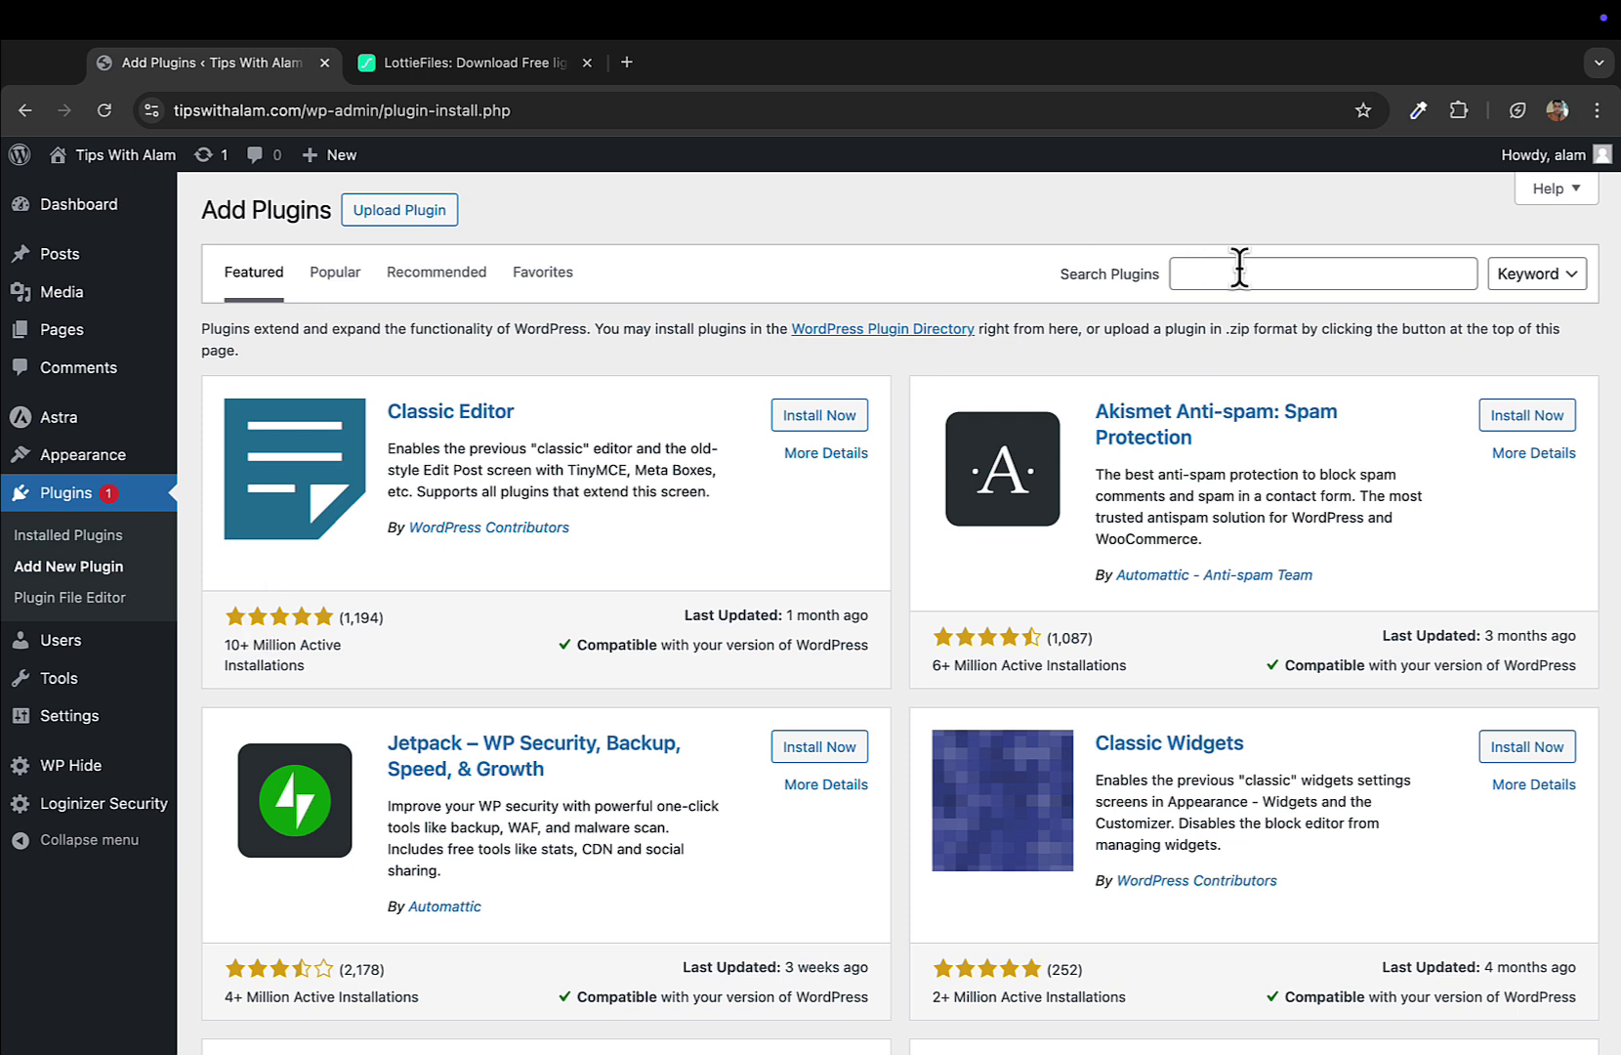
# Search plugins for 'elementor' and install Elementor Website Builder.
pyautogui.click(1240, 269)
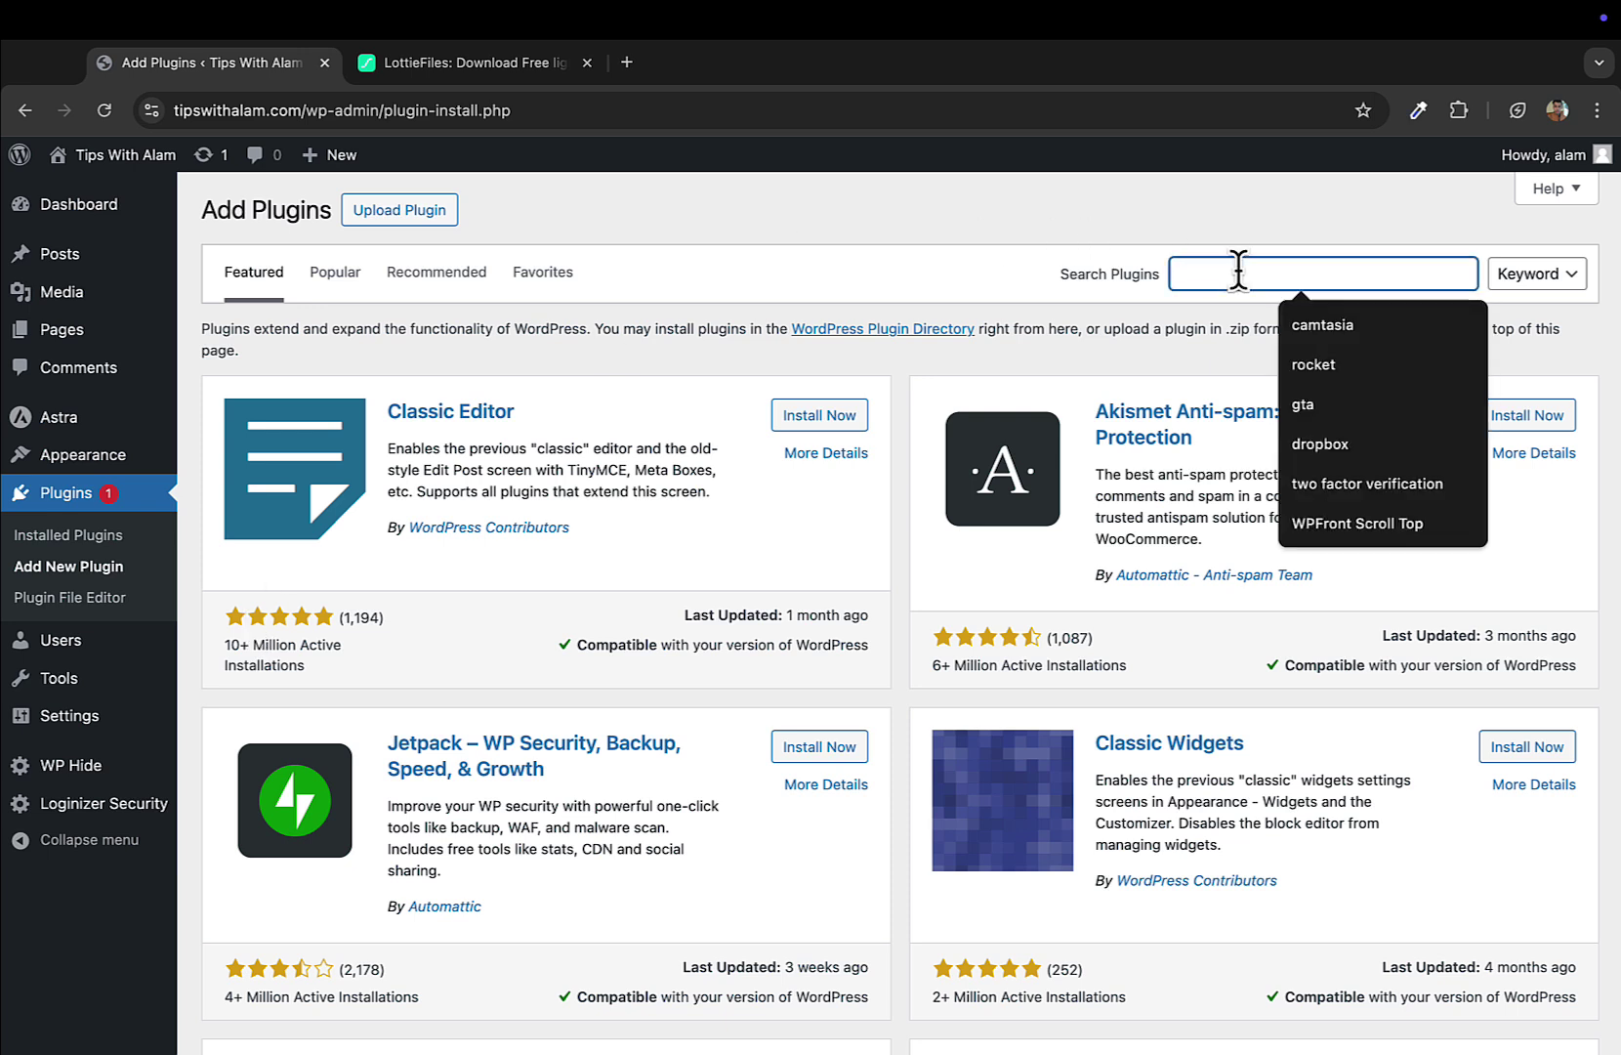
pyautogui.write('elementor')
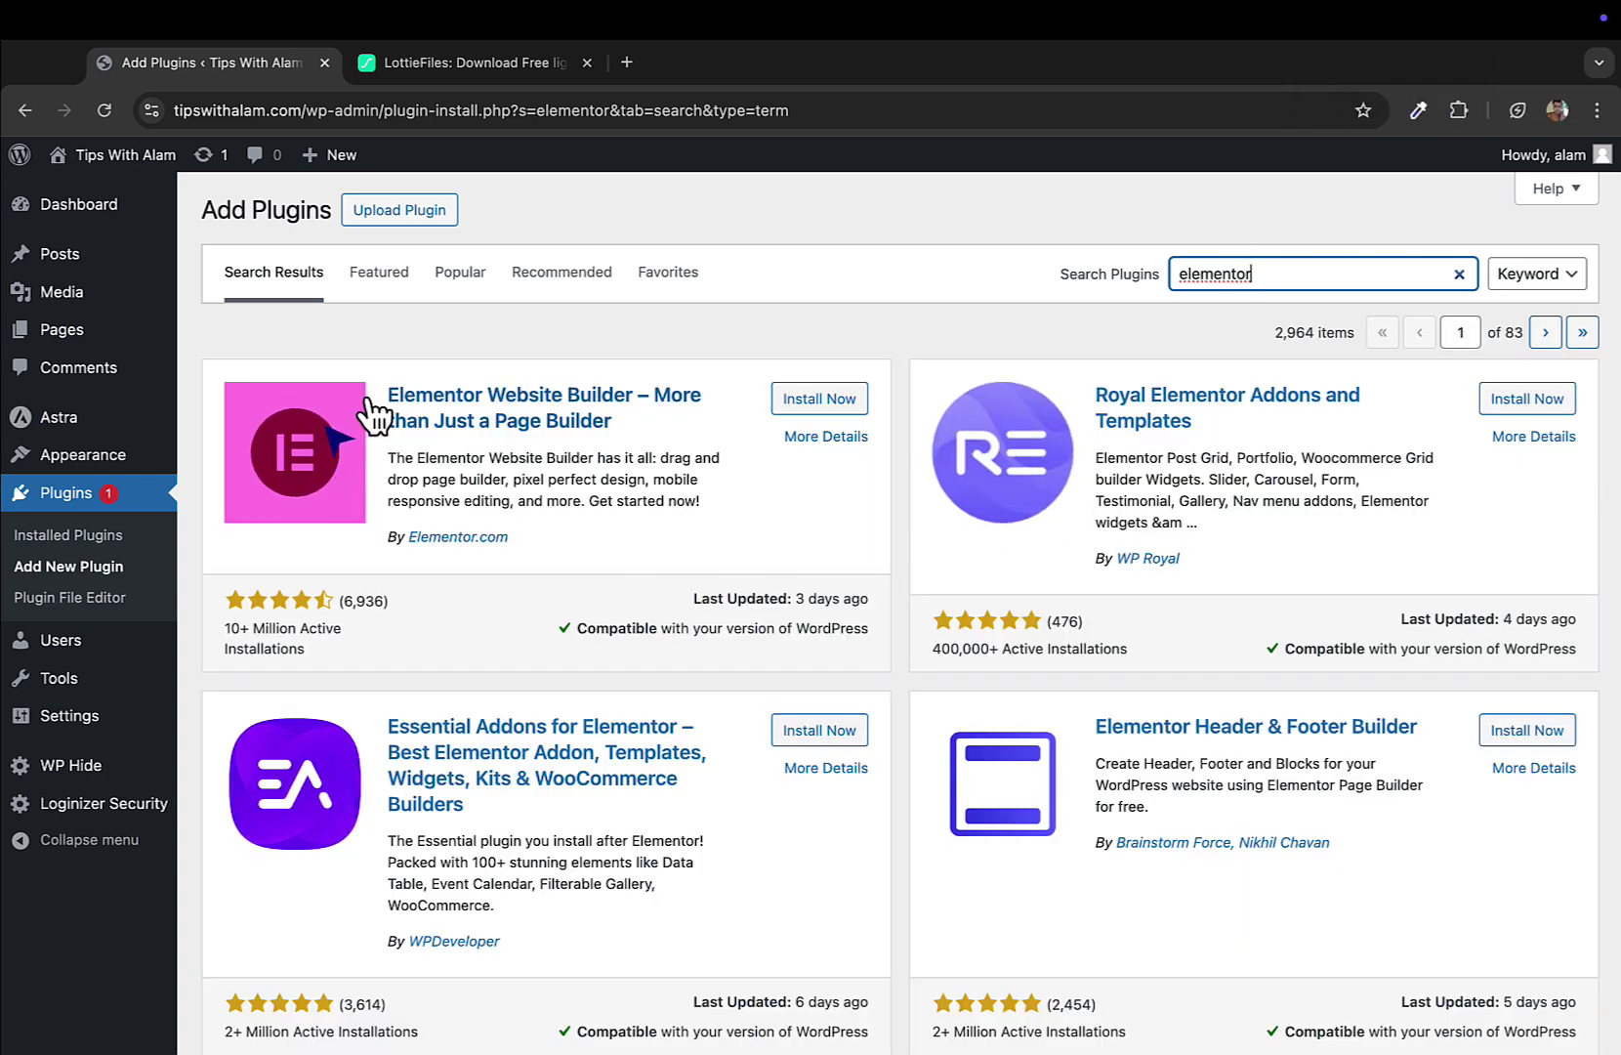
pyautogui.click(833, 401)
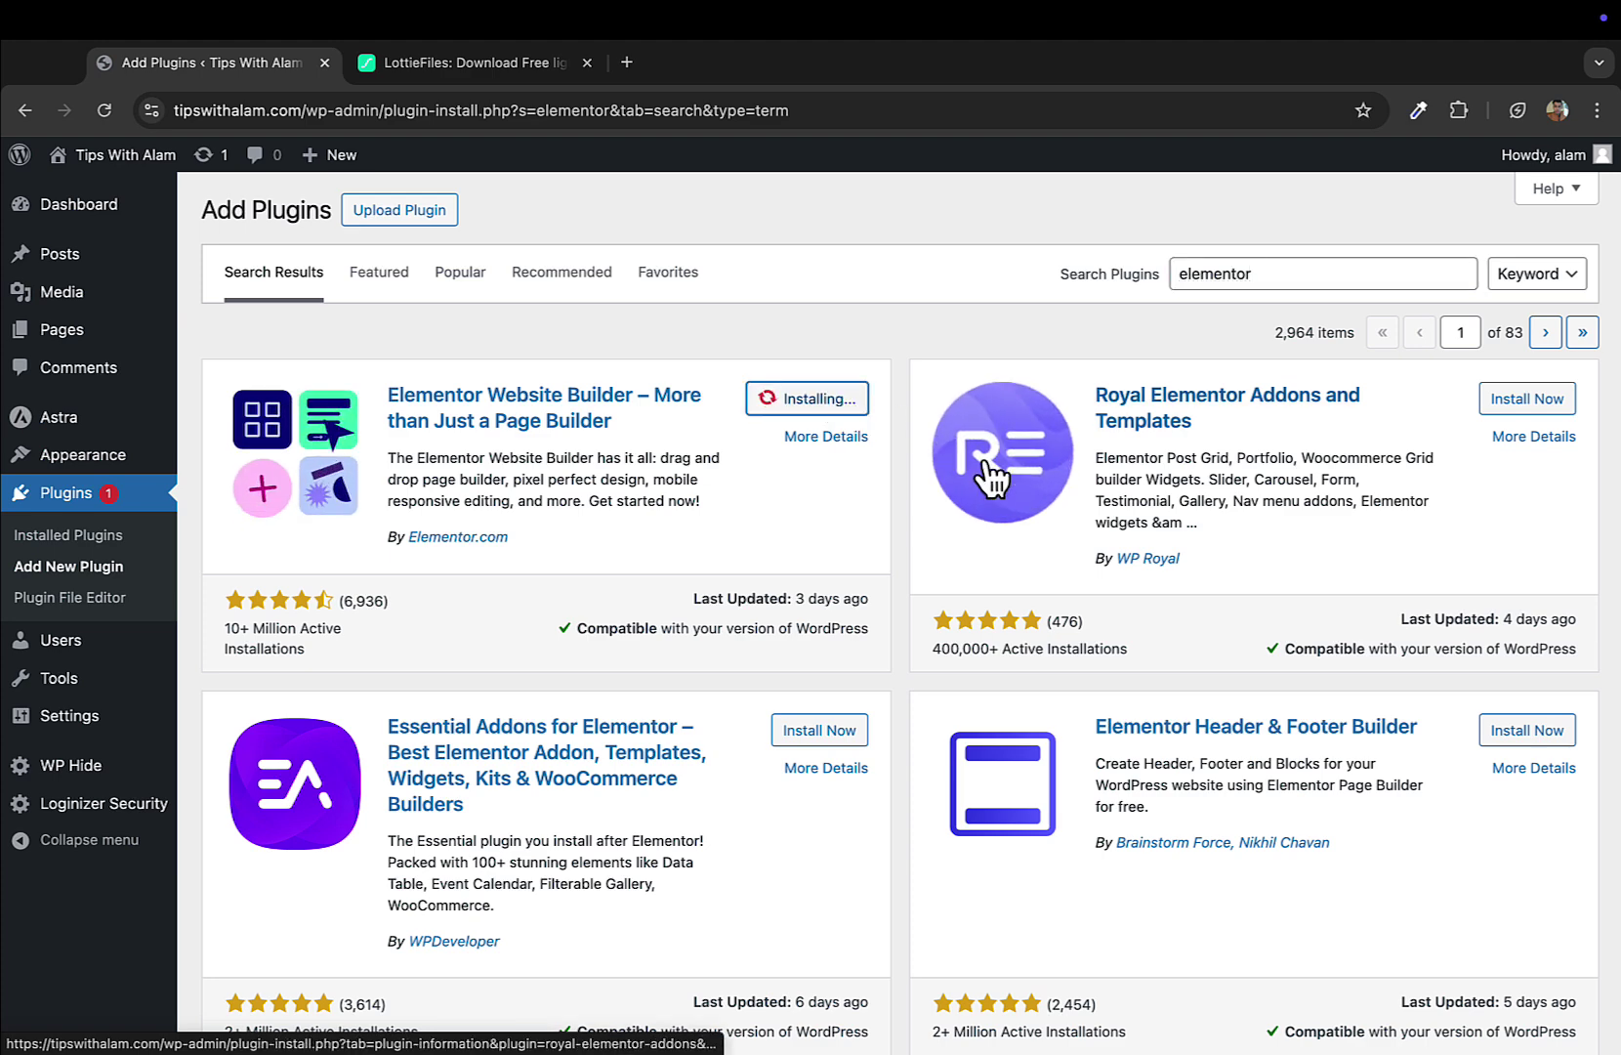
pyautogui.scroll(-4, 1104, 674)
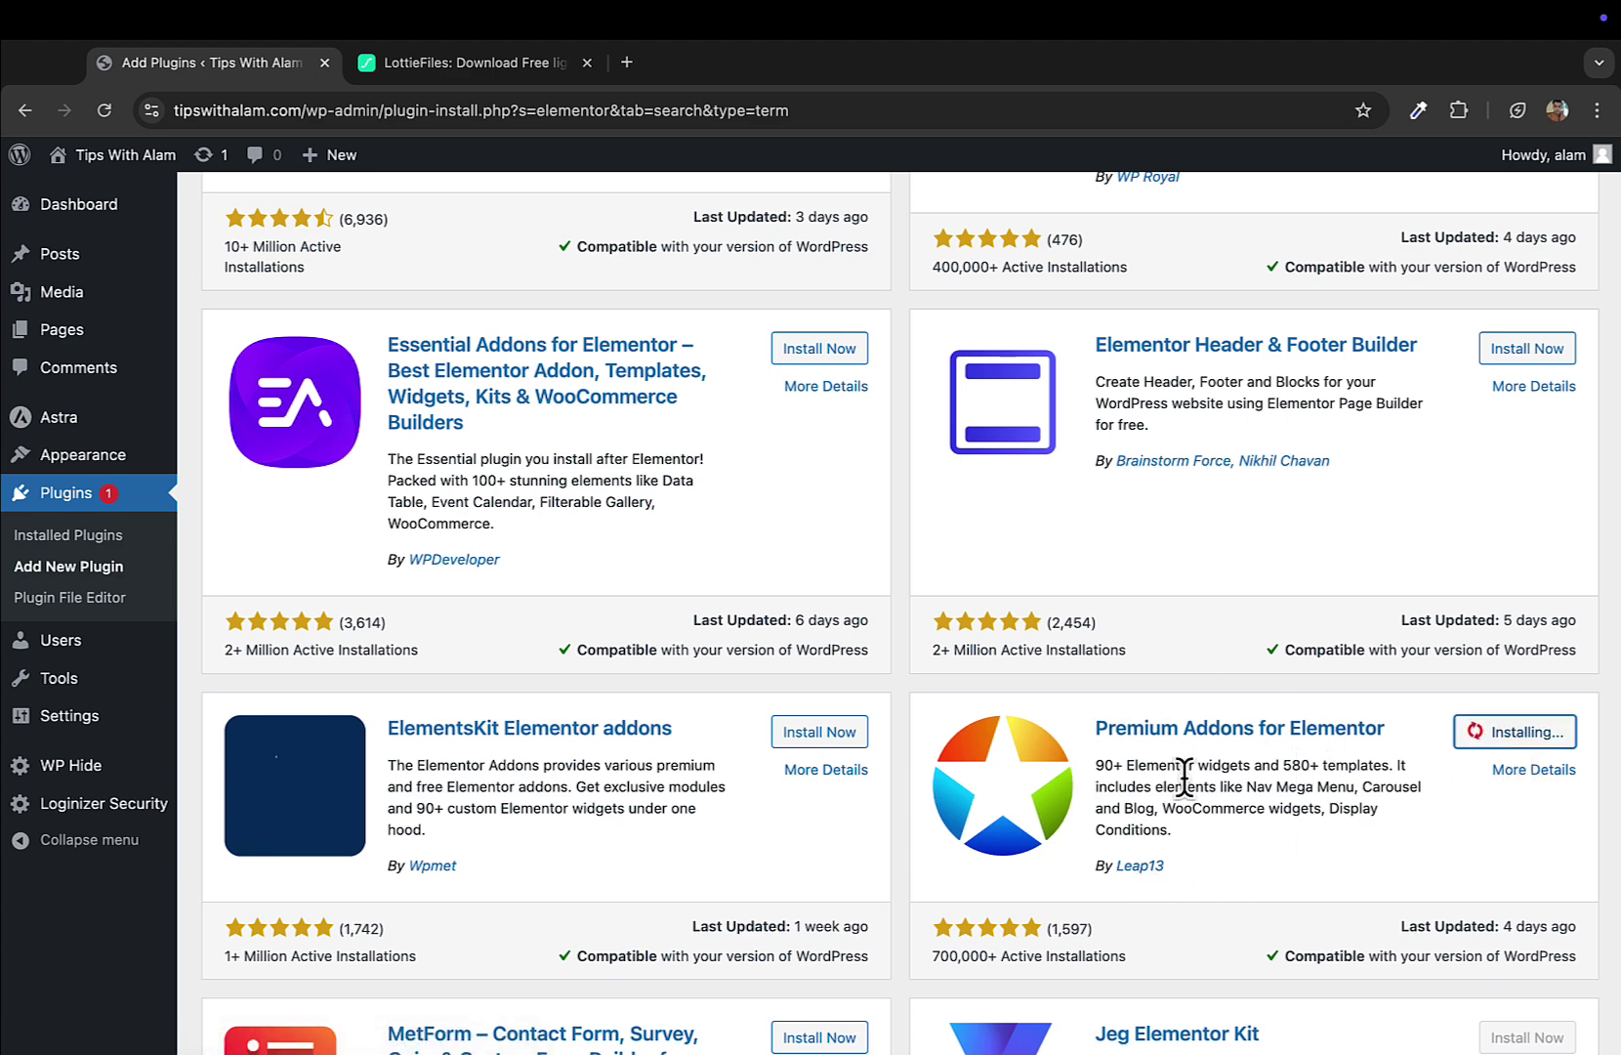
pyautogui.scroll(5, 1219, 754)
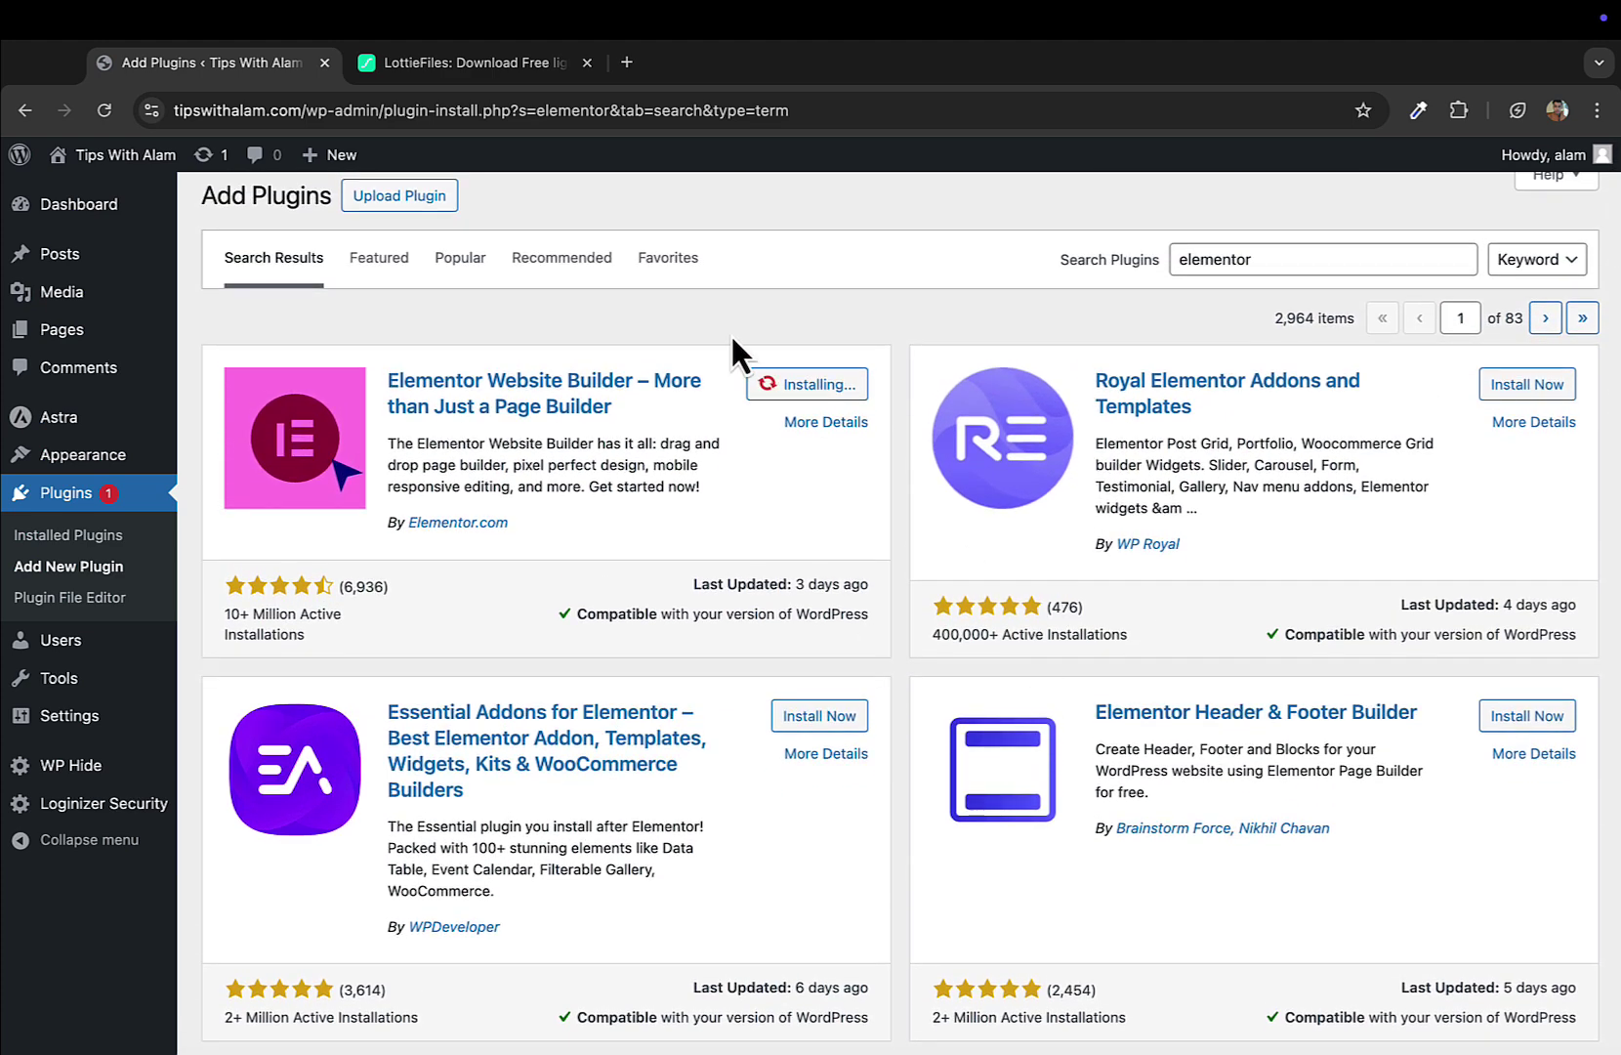
# Search the LottieFiles workspace for 'delivery', then clear the search.
pyautogui.click(455, 76)
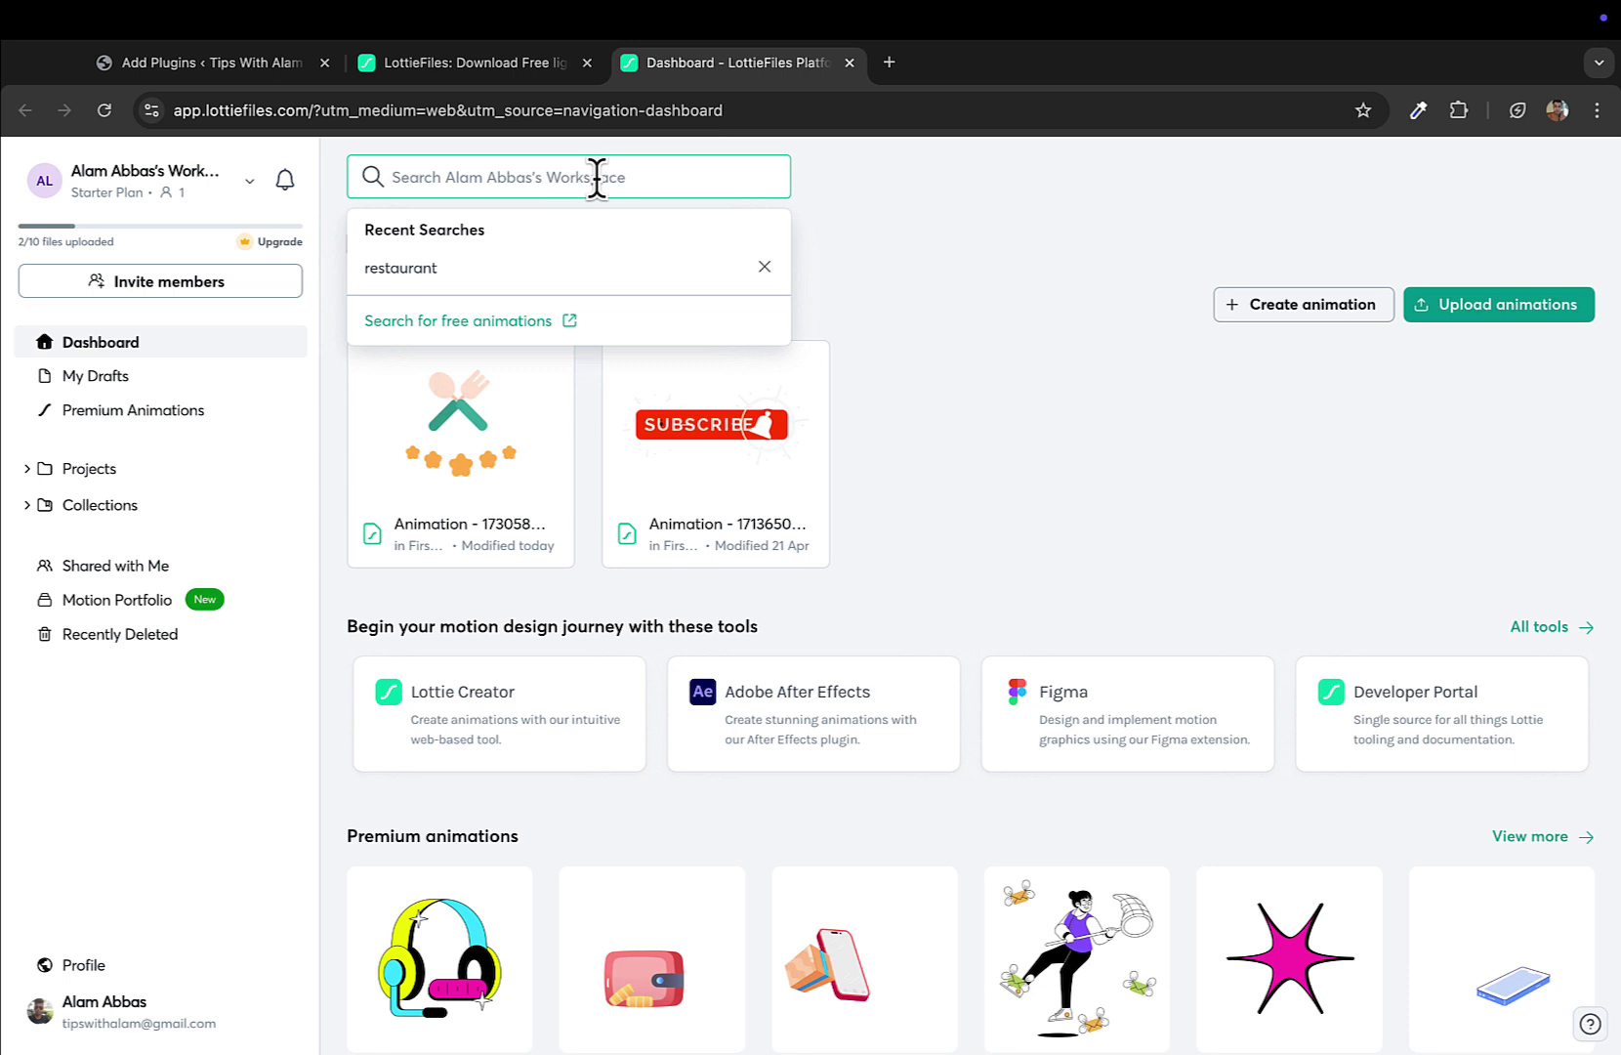
pyautogui.press('Return')
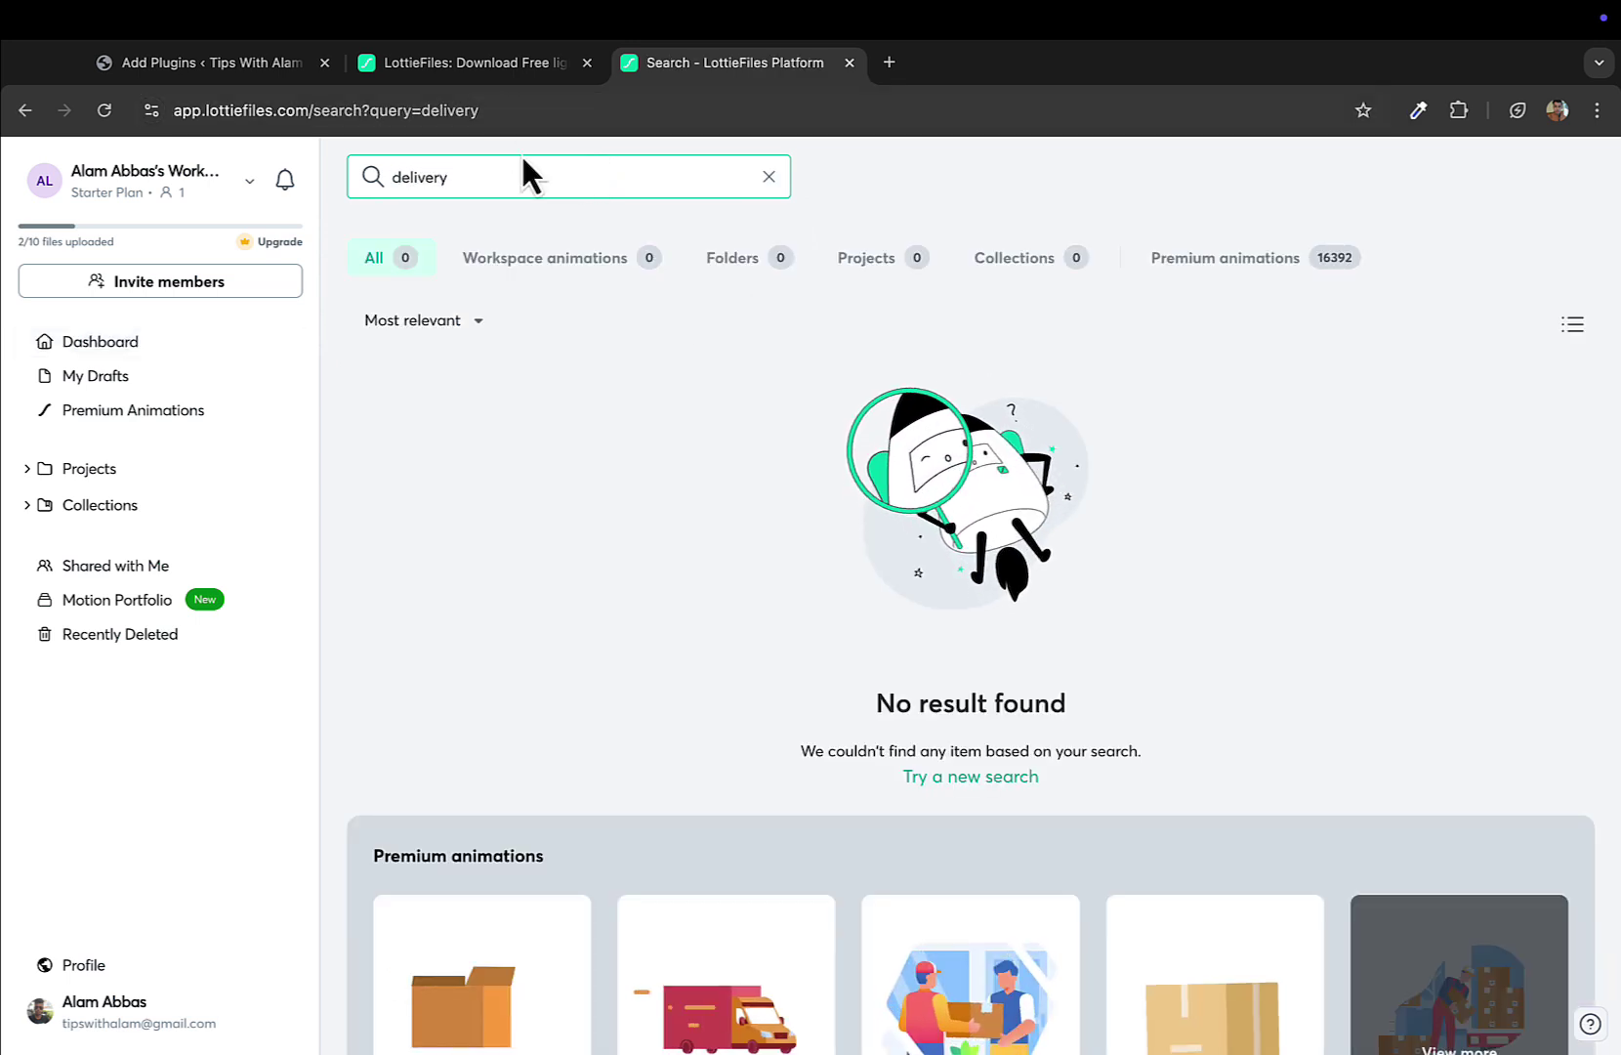
pyautogui.doubleClick(523, 166)
pyautogui.press('BackSpace')
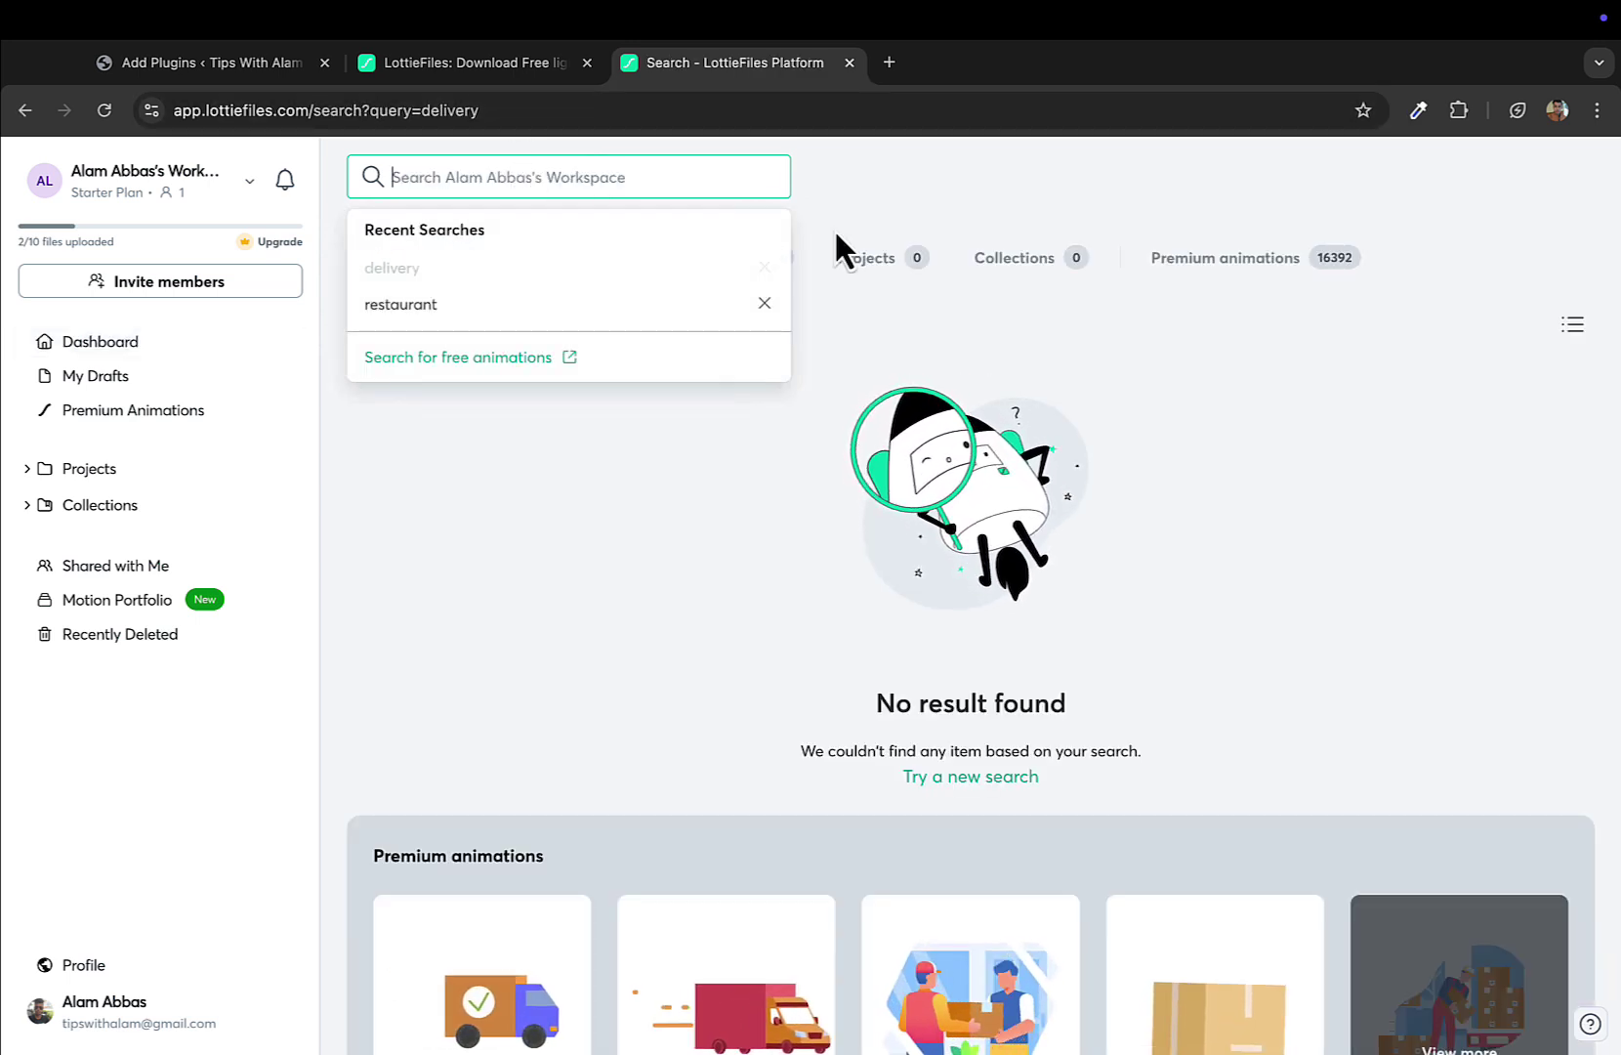
pyautogui.scroll(-2, 1119, 415)
pyautogui.scroll(2, 1120, 415)
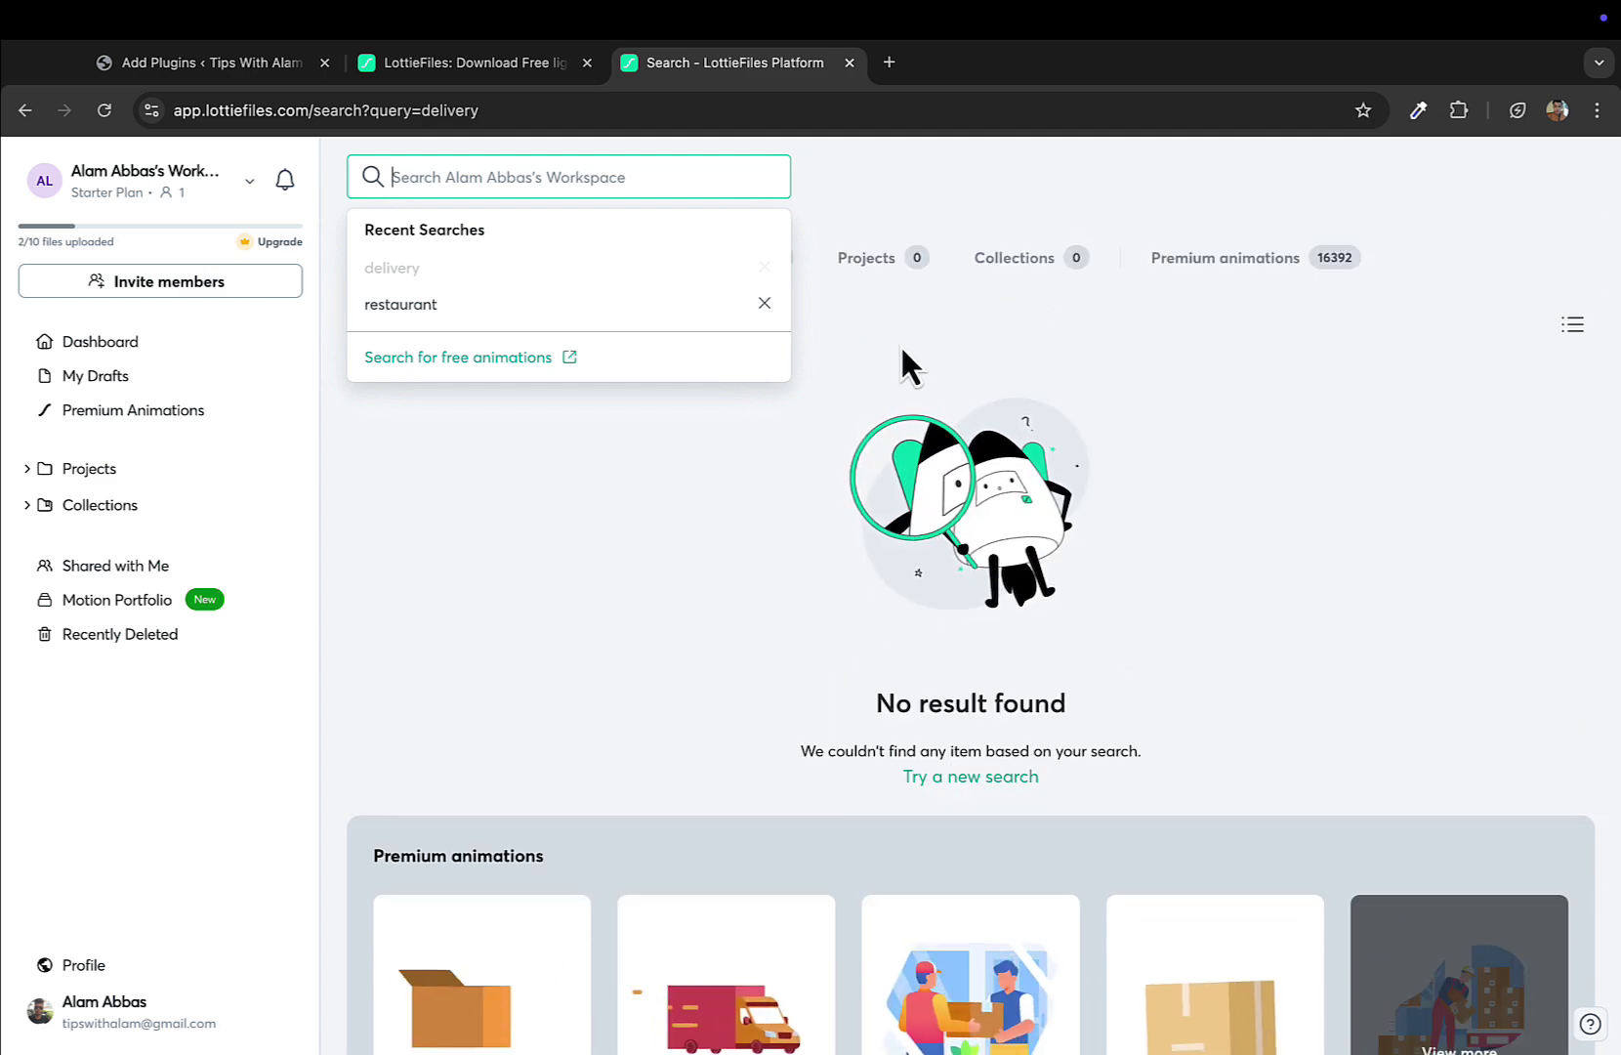
pyautogui.click(879, 162)
# Load the app.lottiefiles.com dashboard and close the old homepage tab.
pyautogui.scroll(-2, 462, 390)
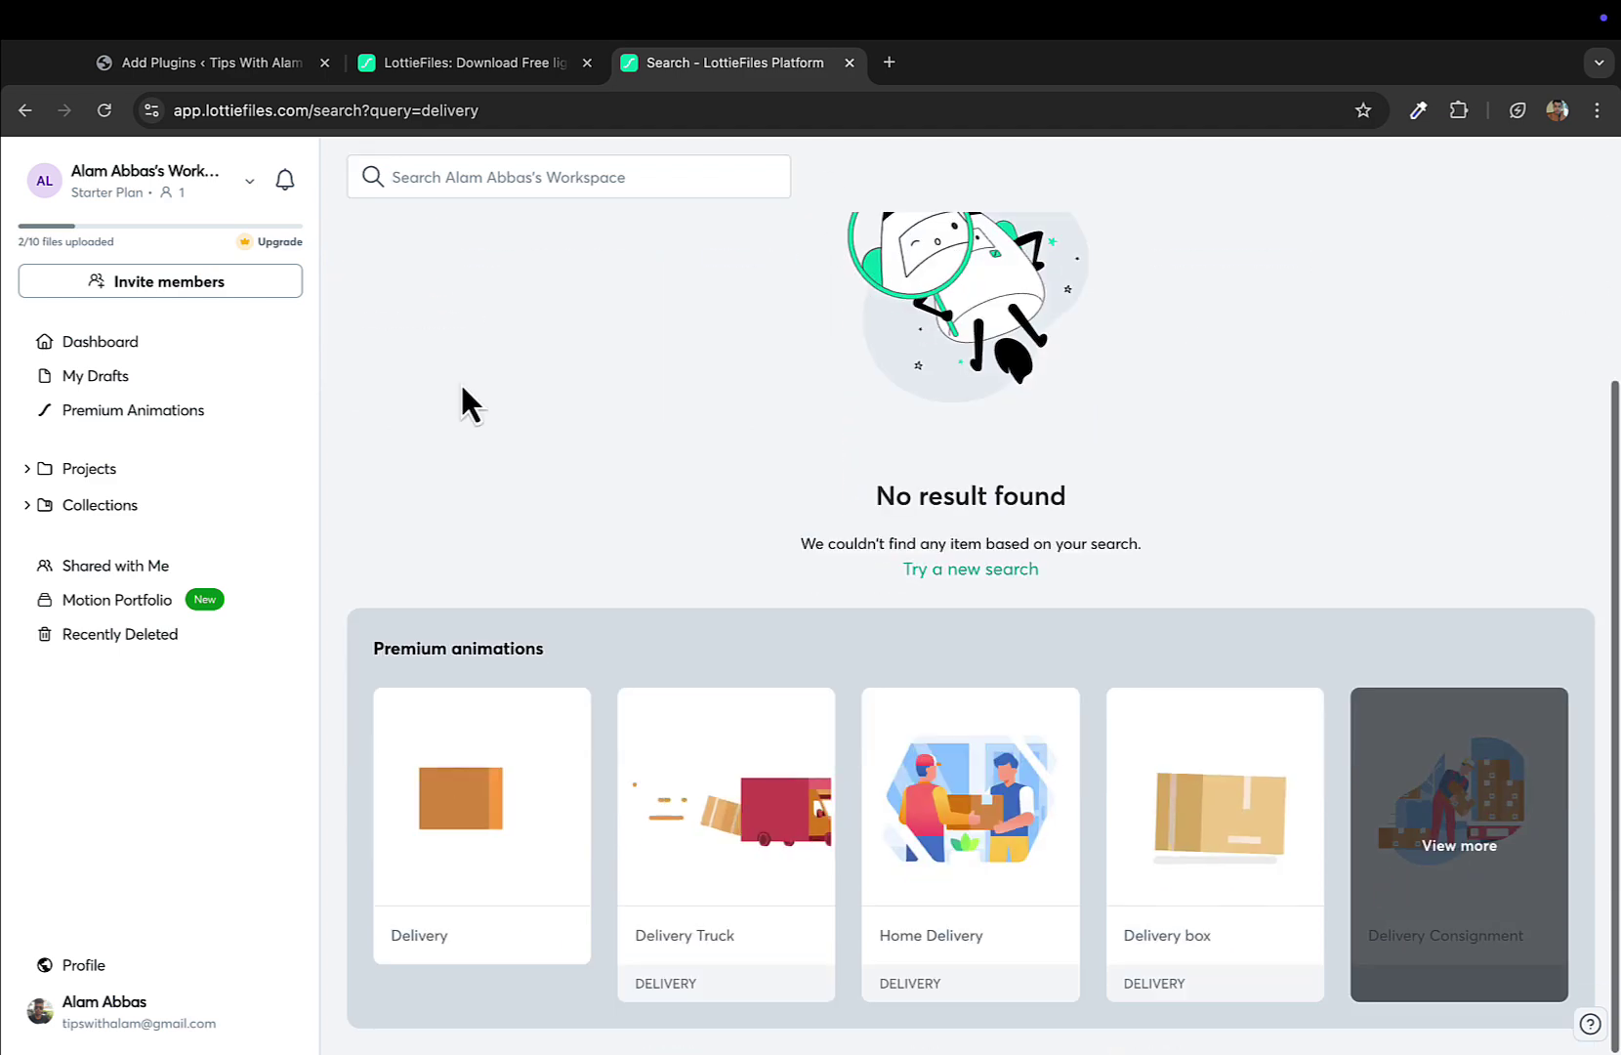
pyautogui.scroll(2, 462, 391)
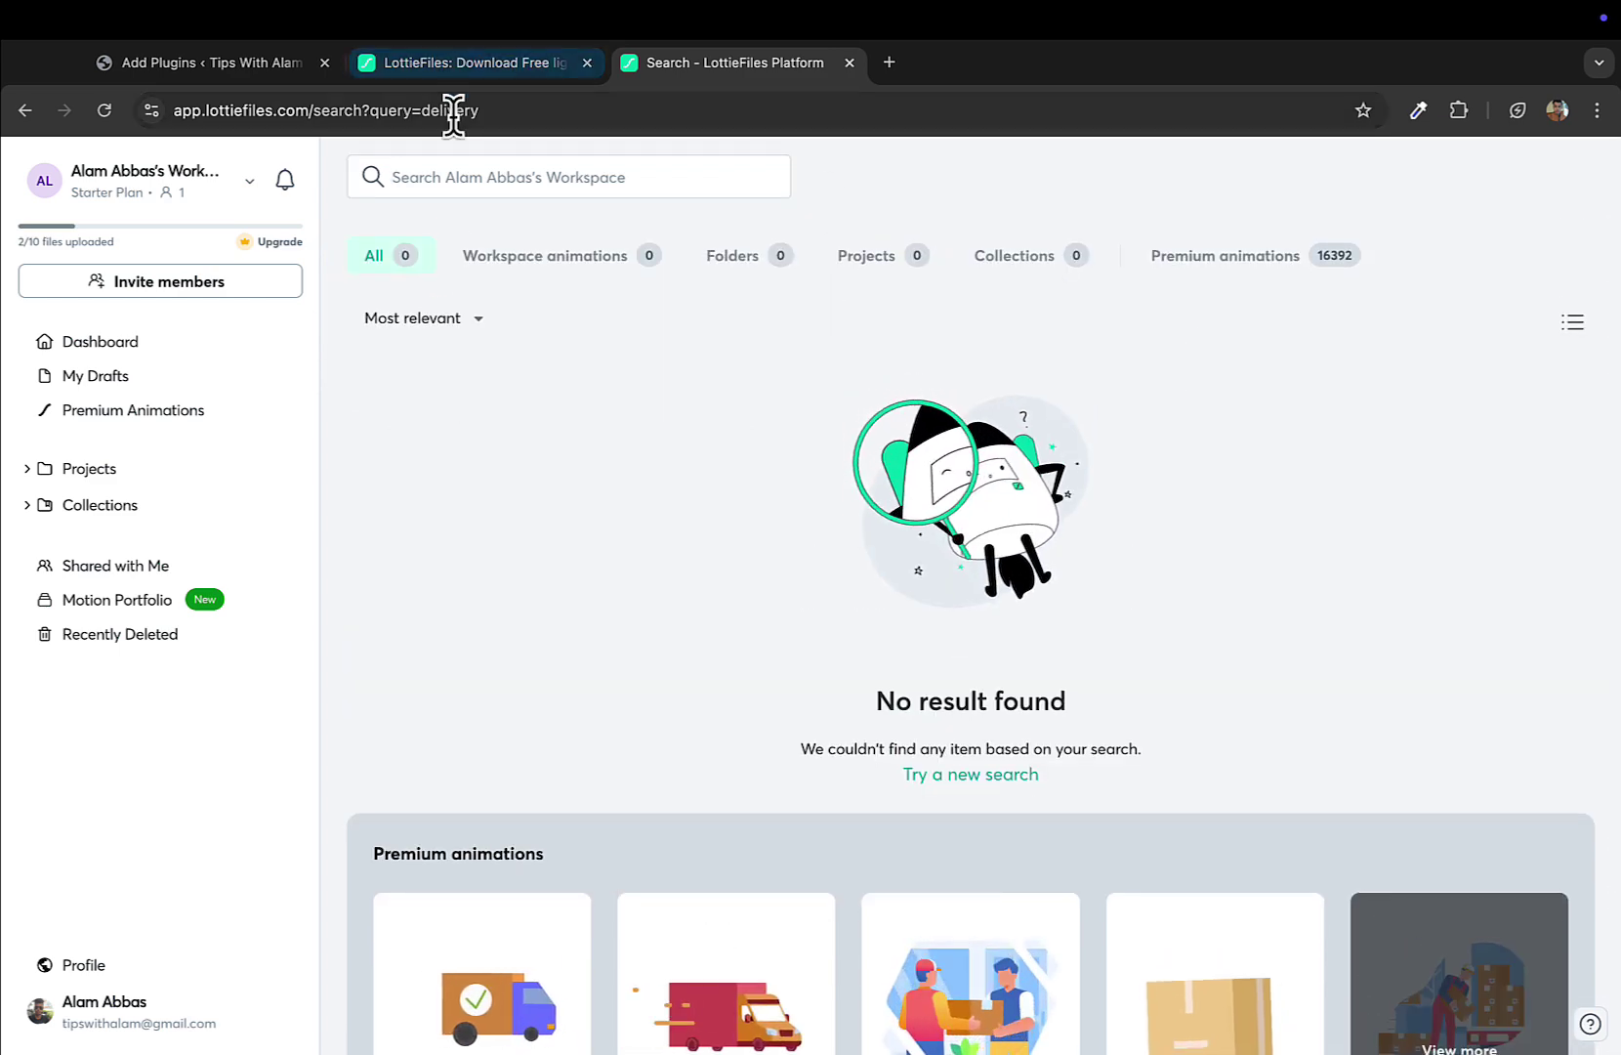
pyautogui.moveTo(312, 109); pyautogui.dragTo(664, 112)
pyautogui.press('BackSpace')
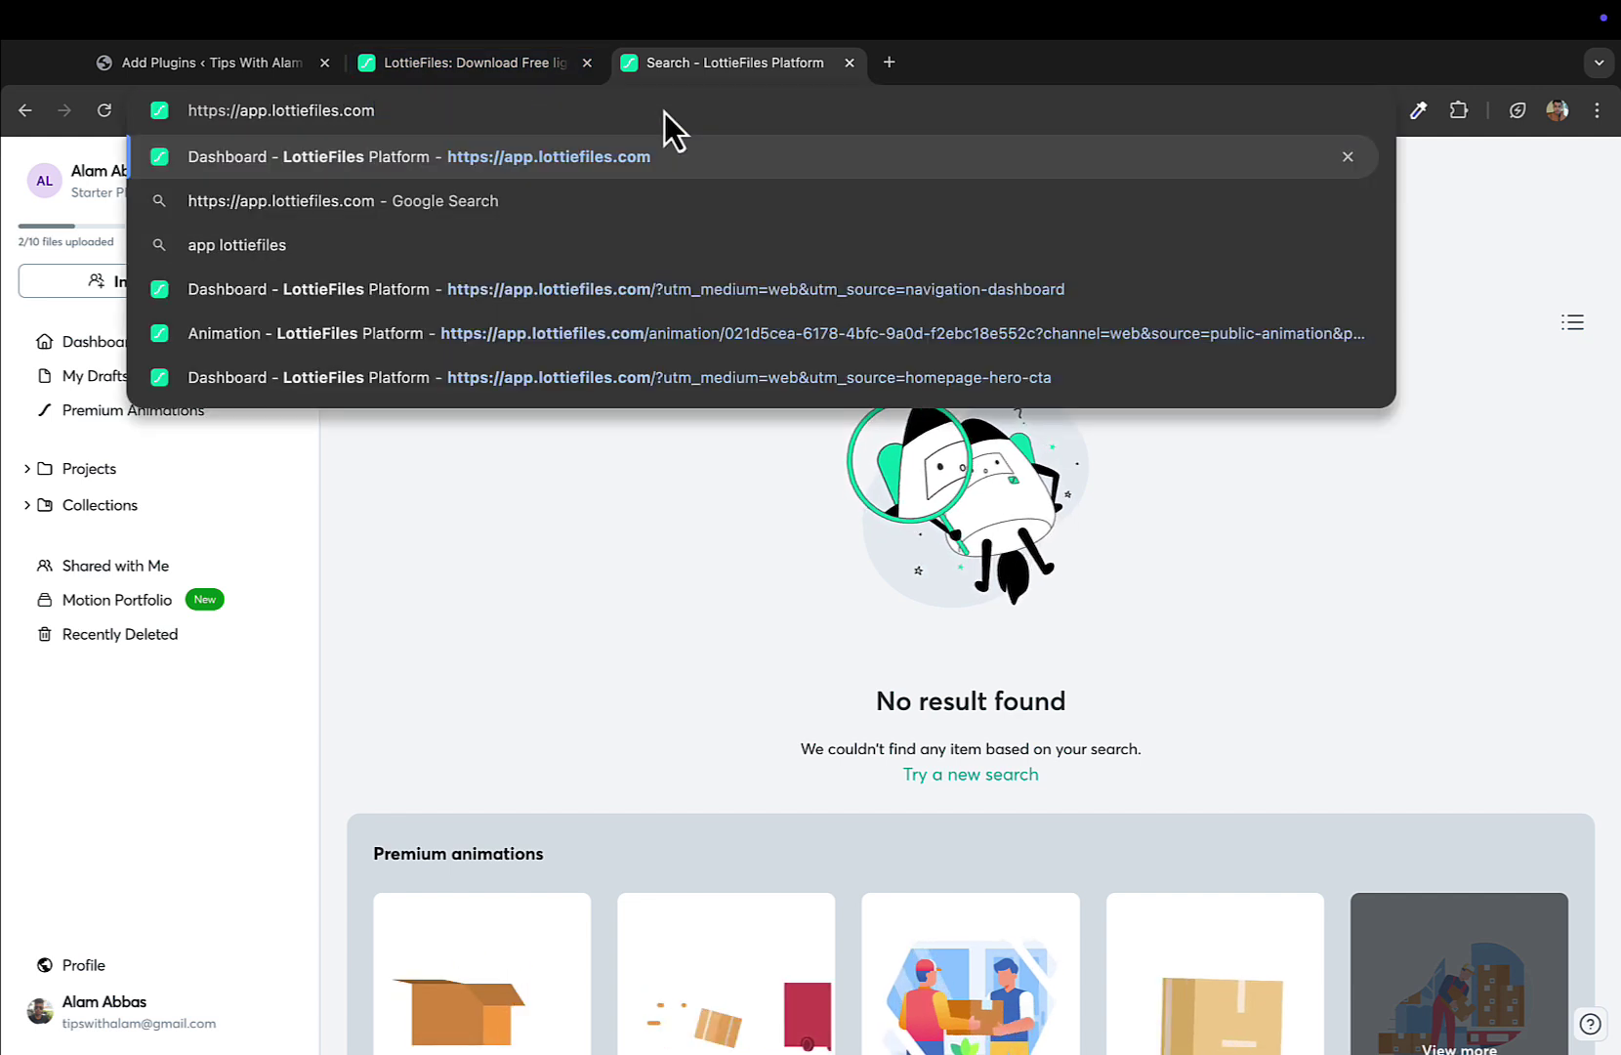
pyautogui.press('Return')
pyautogui.click(587, 62)
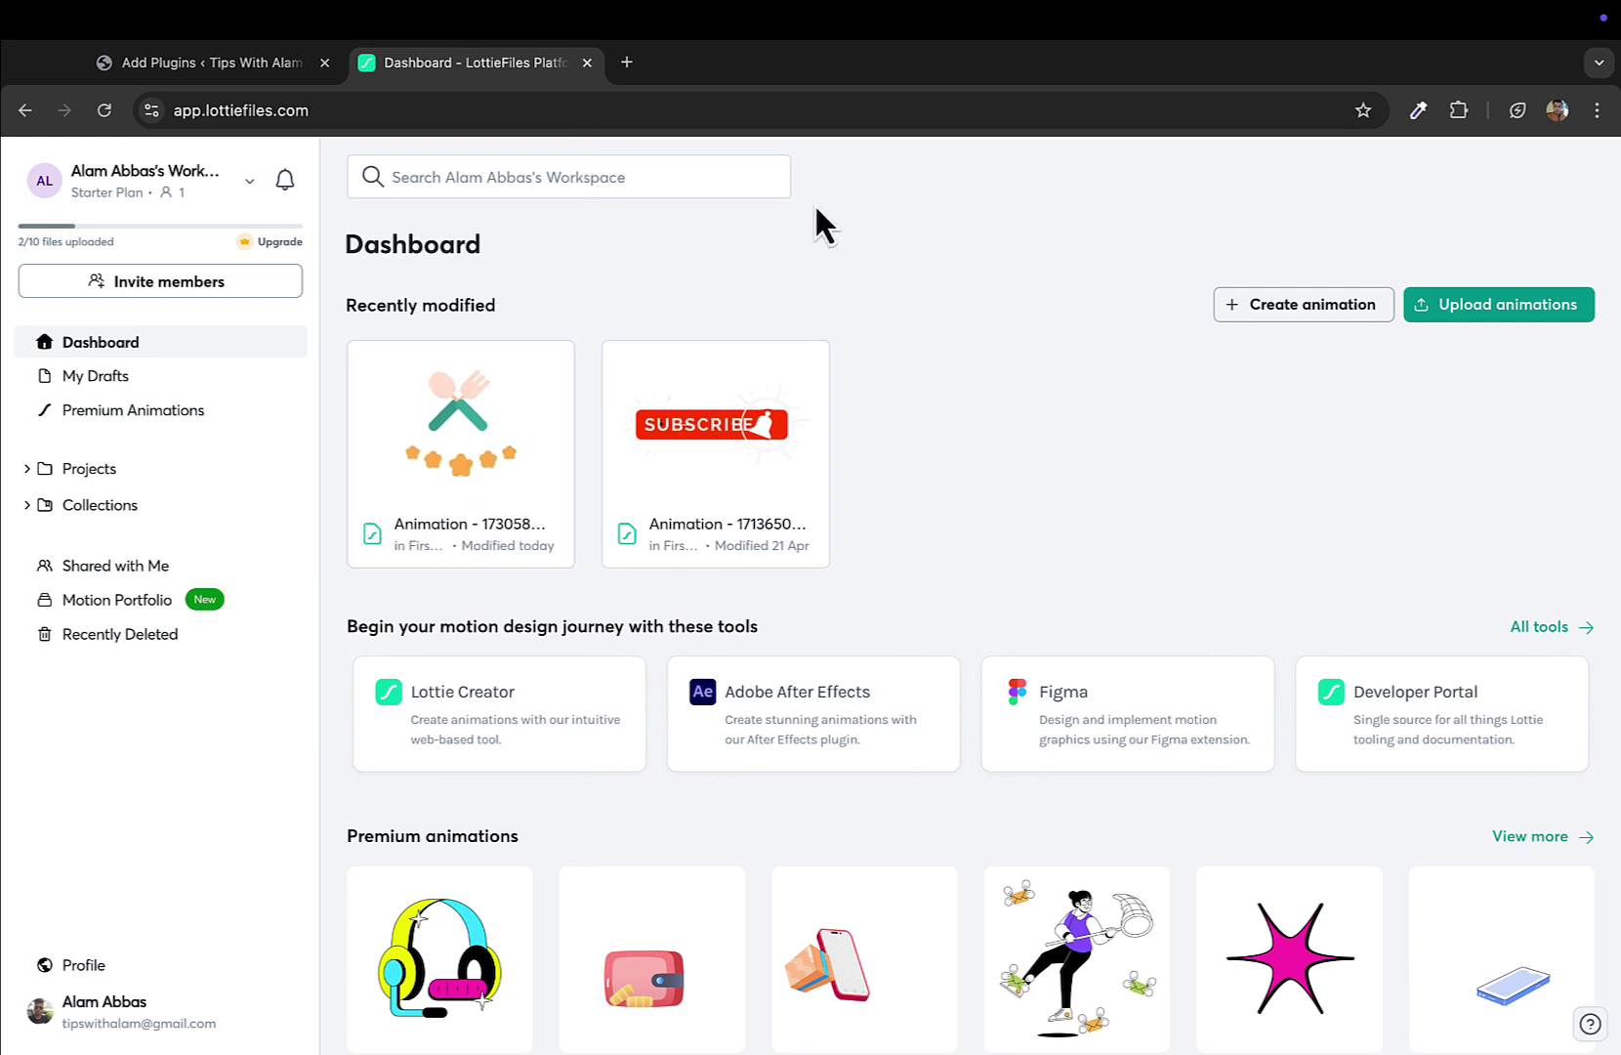
# Scroll the dashboard to the Premium and Free community animation sections.
pyautogui.scroll(-3, 1205, 476)
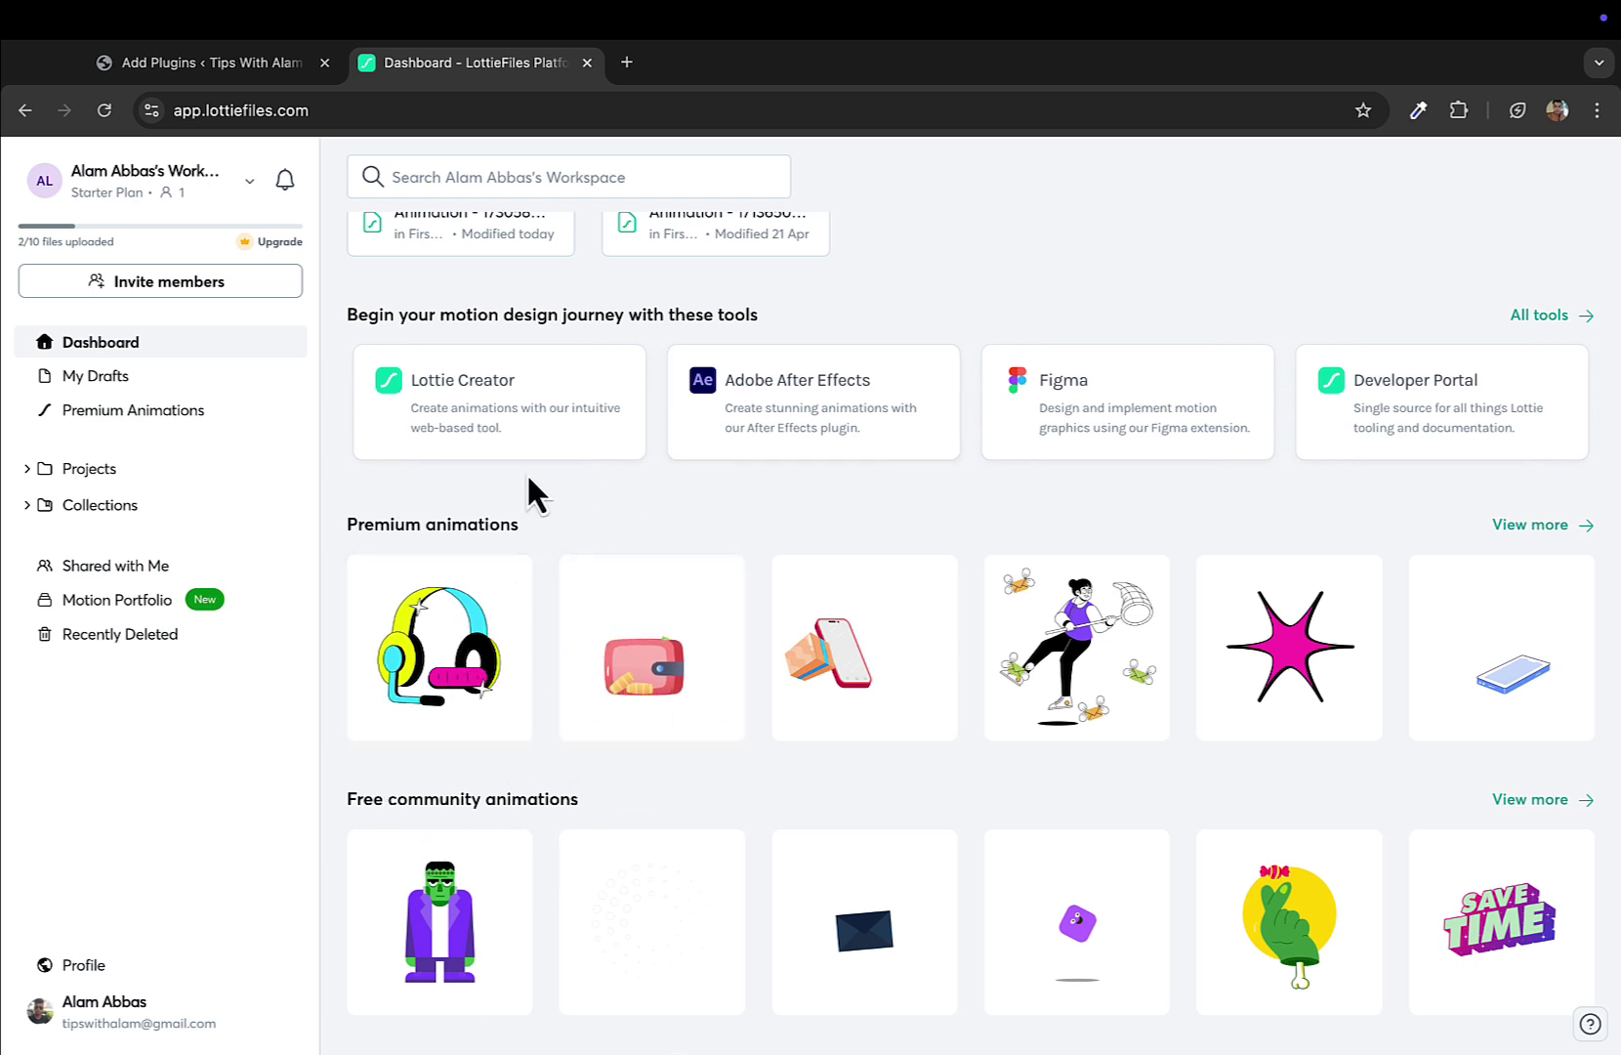
pyautogui.tripleClick(467, 527)
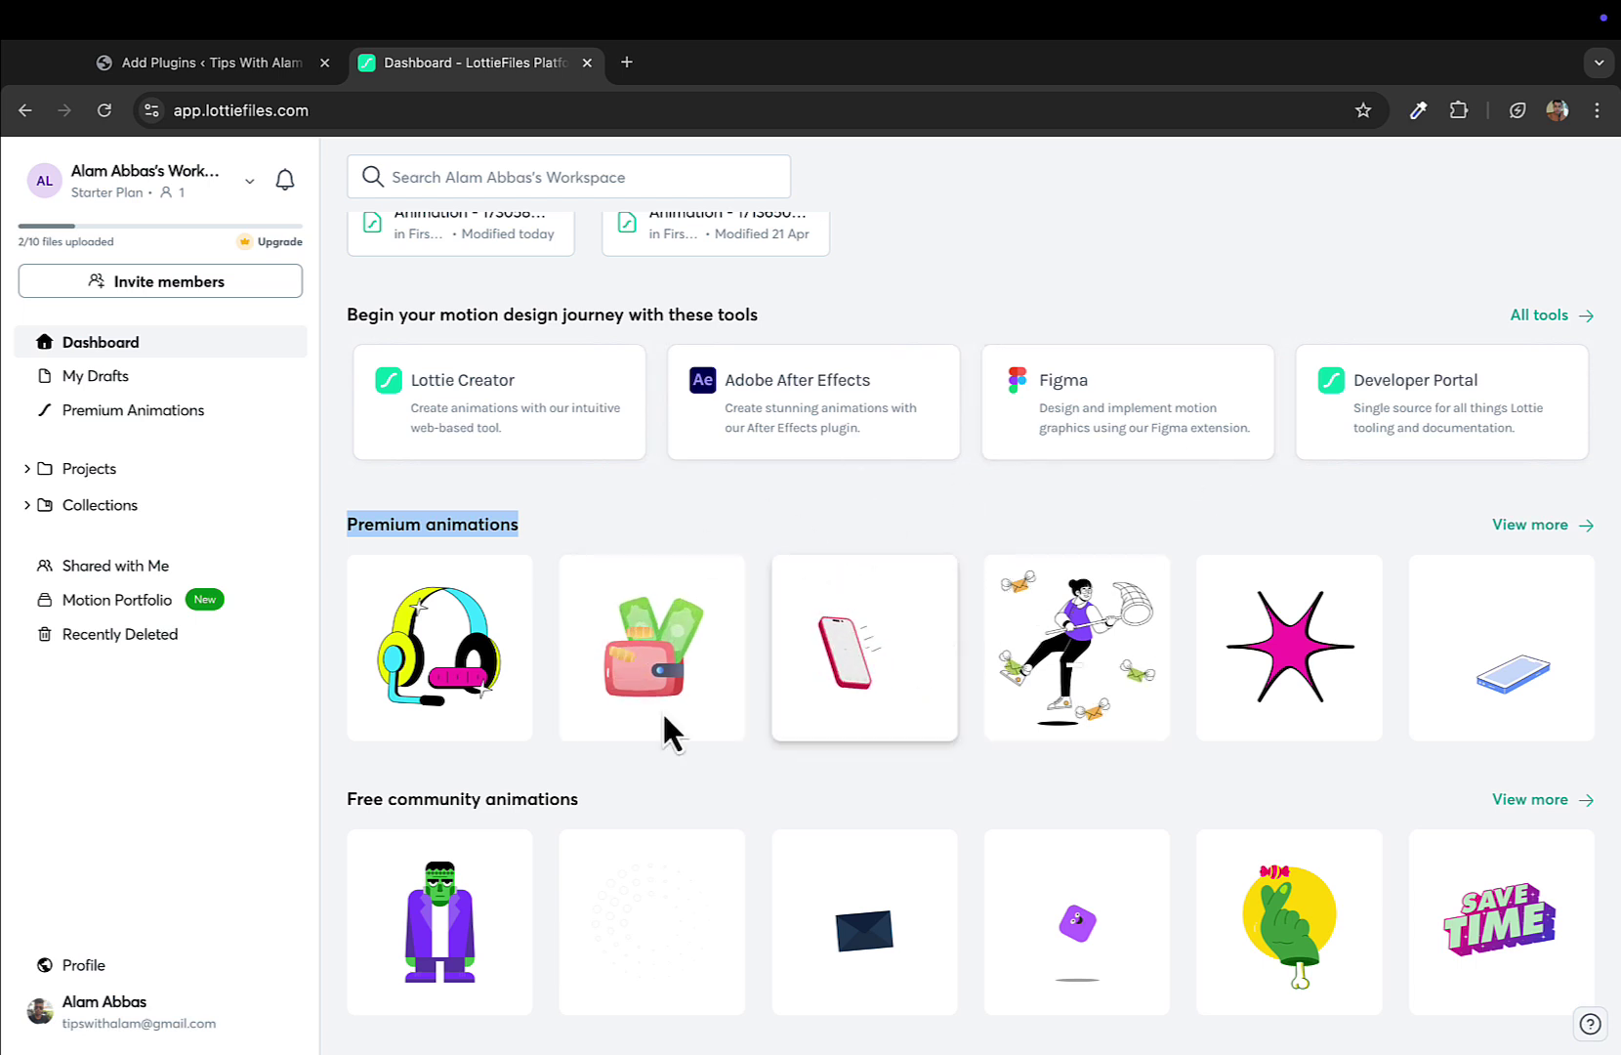
pyautogui.tripleClick(369, 798)
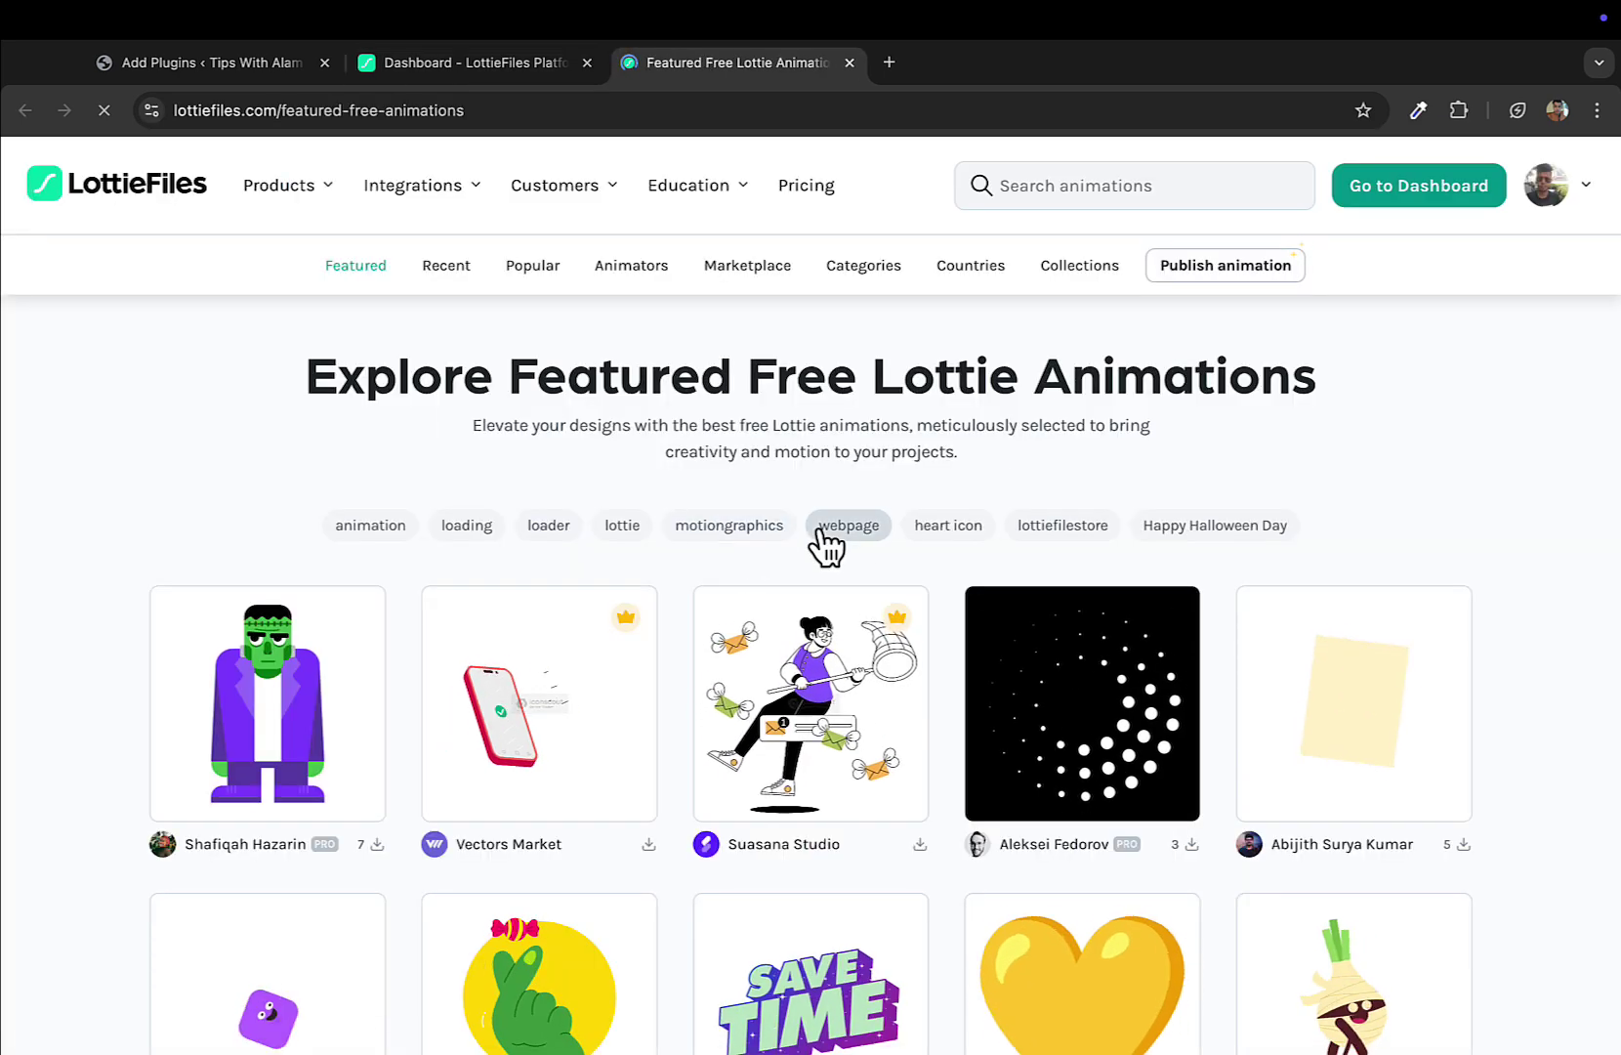
pyautogui.click(1020, 187)
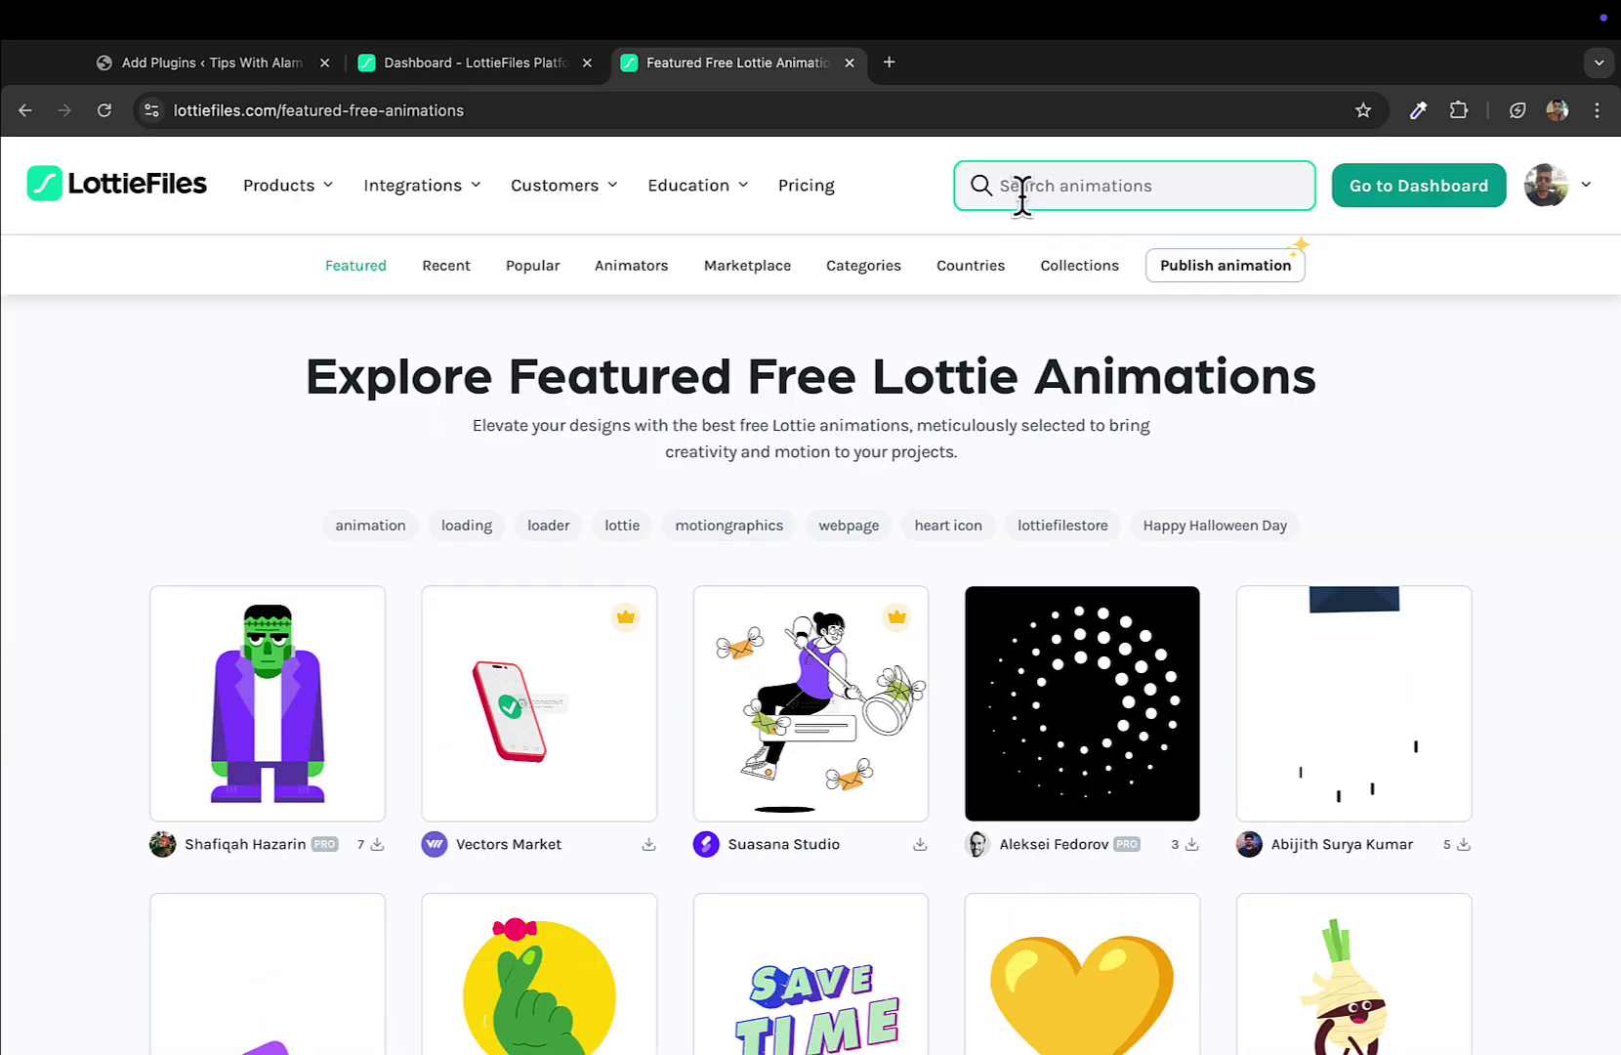
pyautogui.write('delivery')
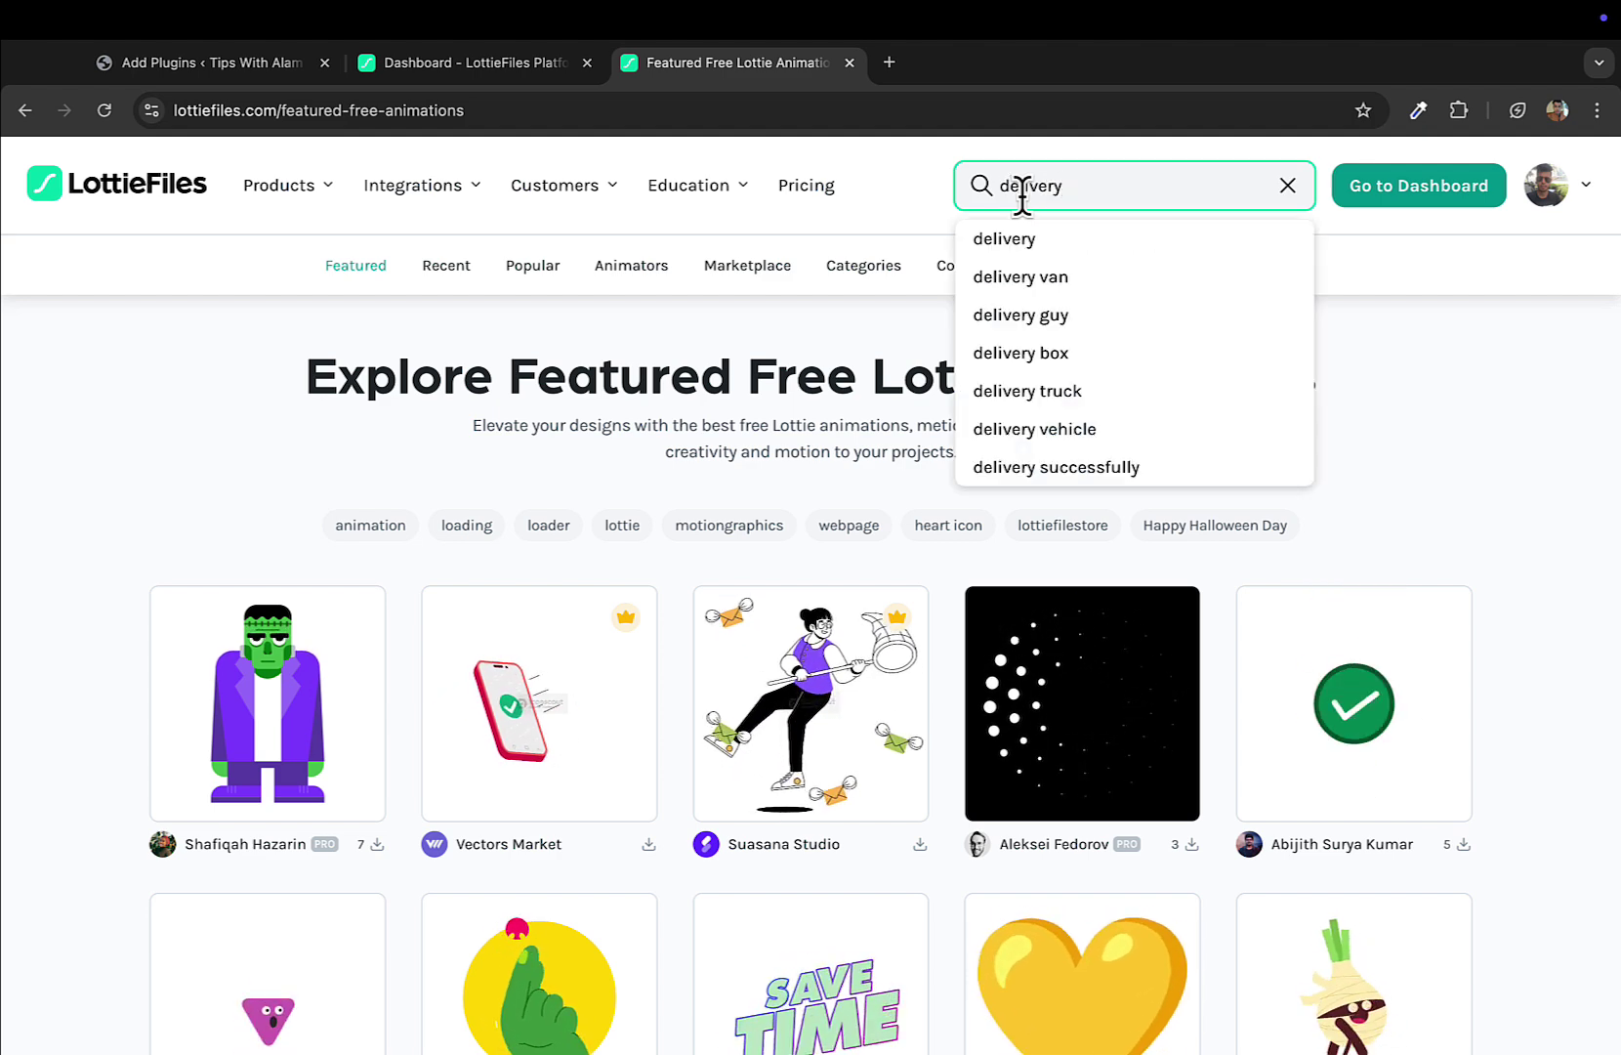
pyautogui.press('Return')
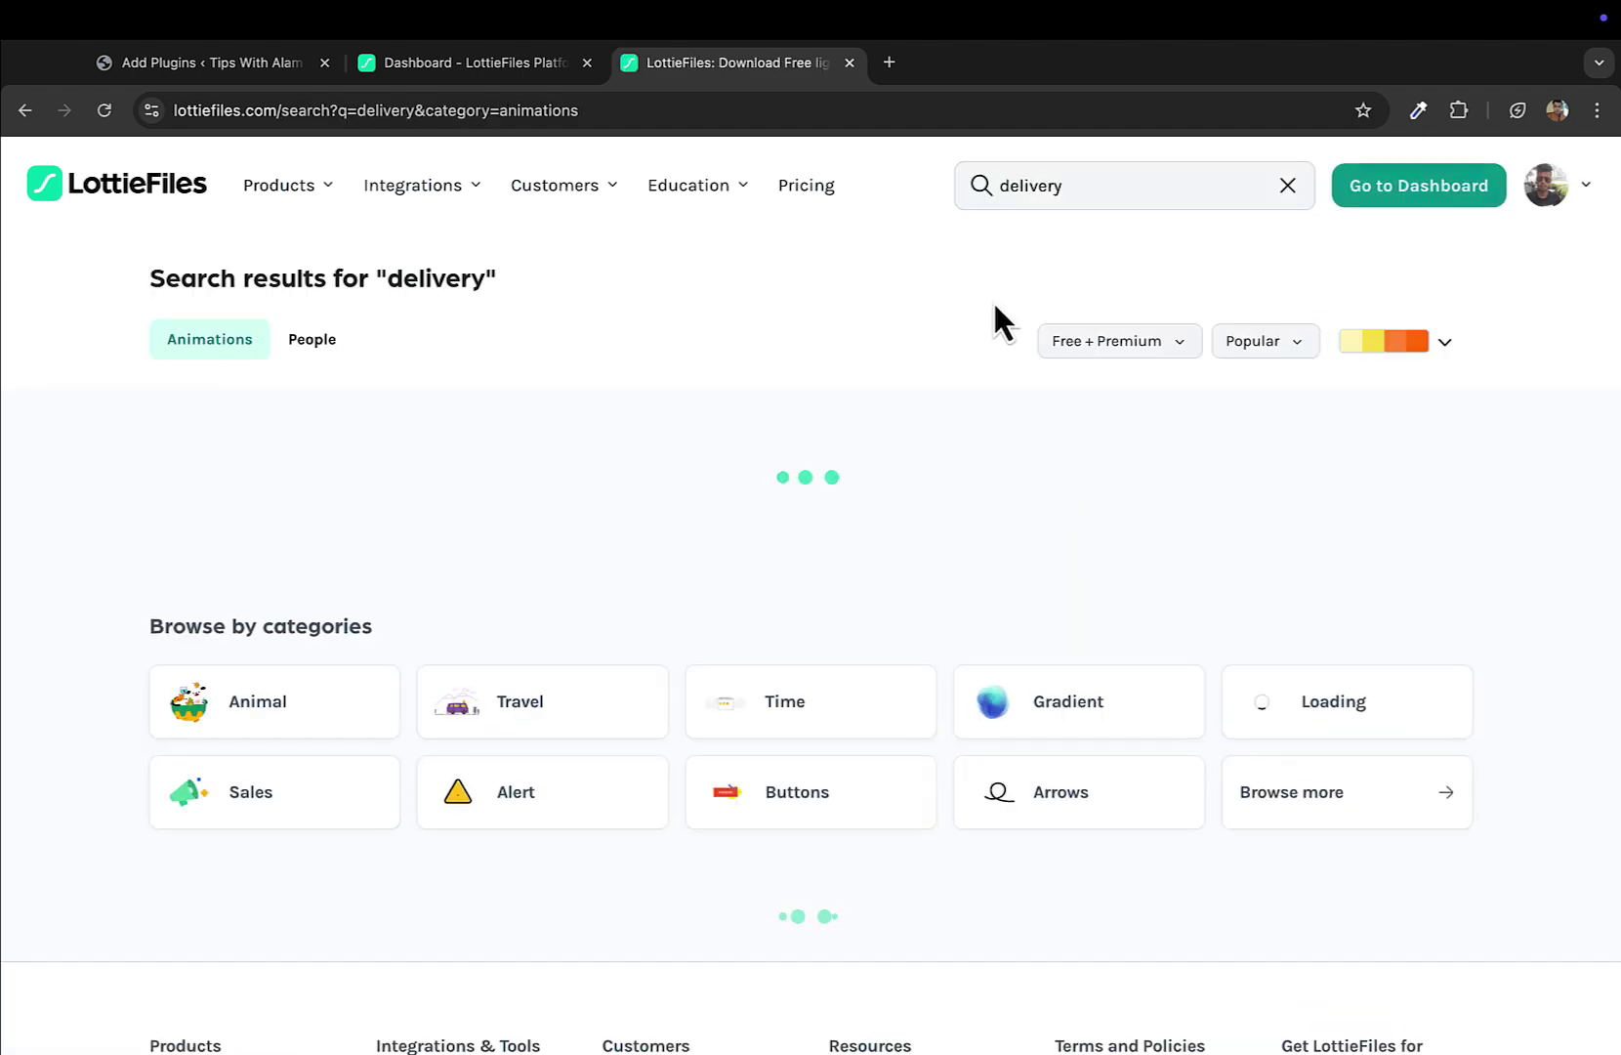
pyautogui.click(1072, 351)
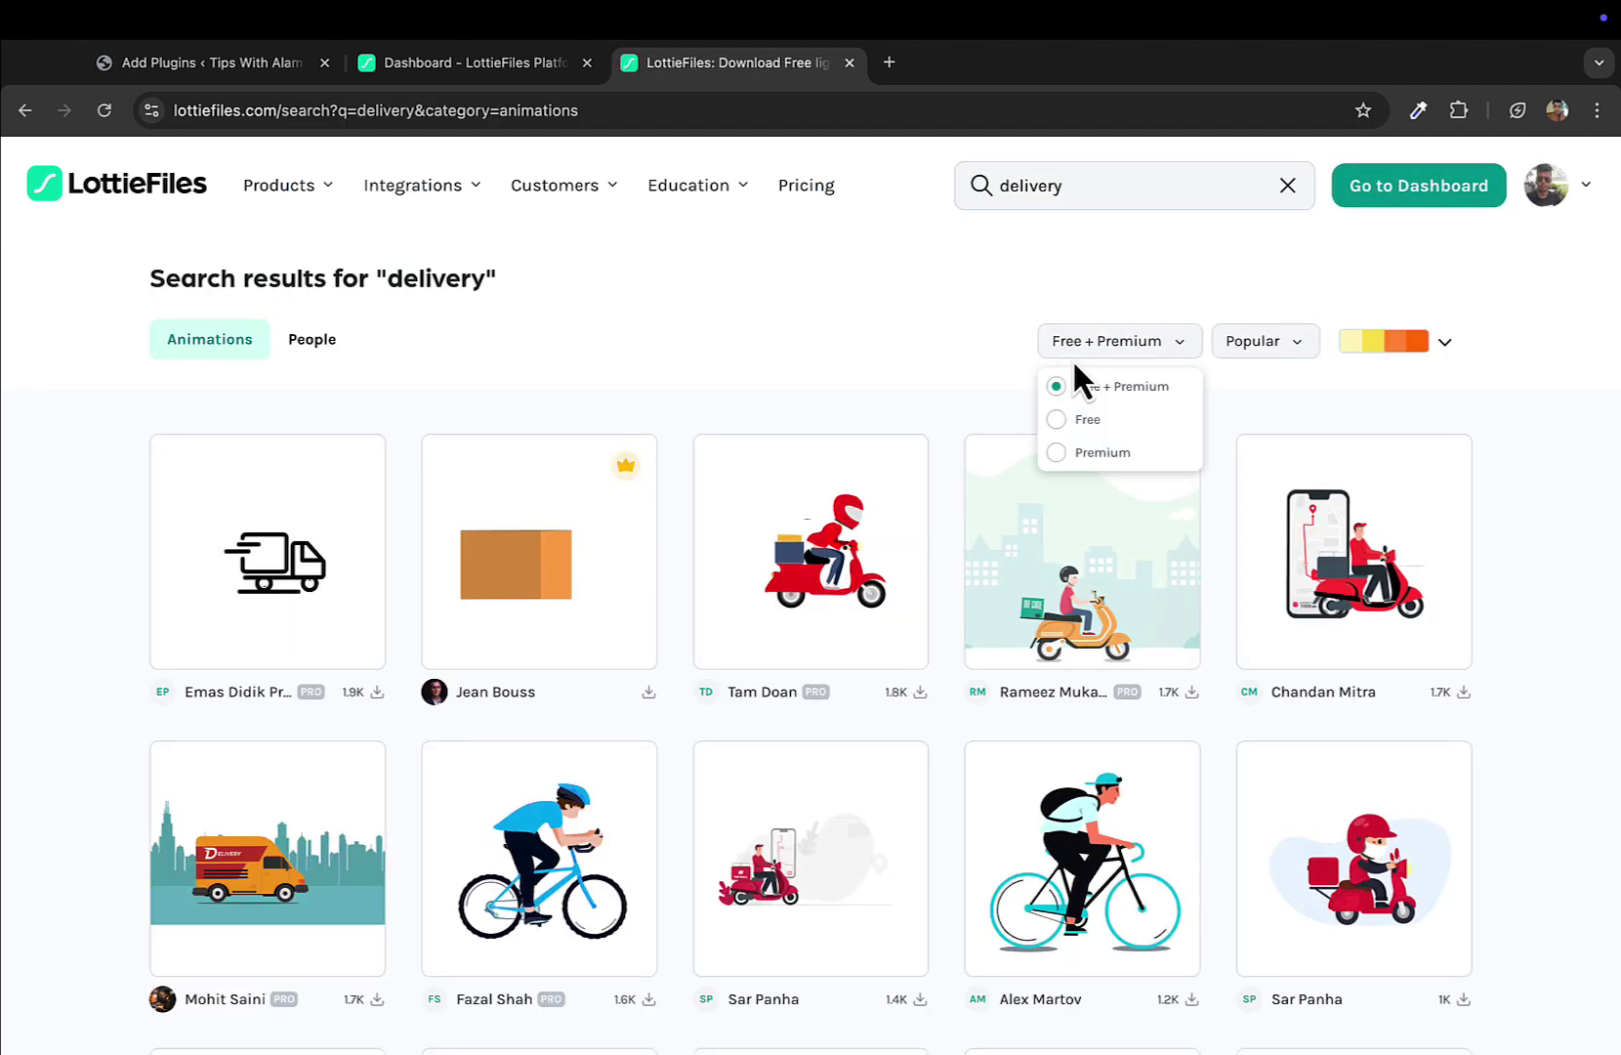
pyautogui.click(1060, 421)
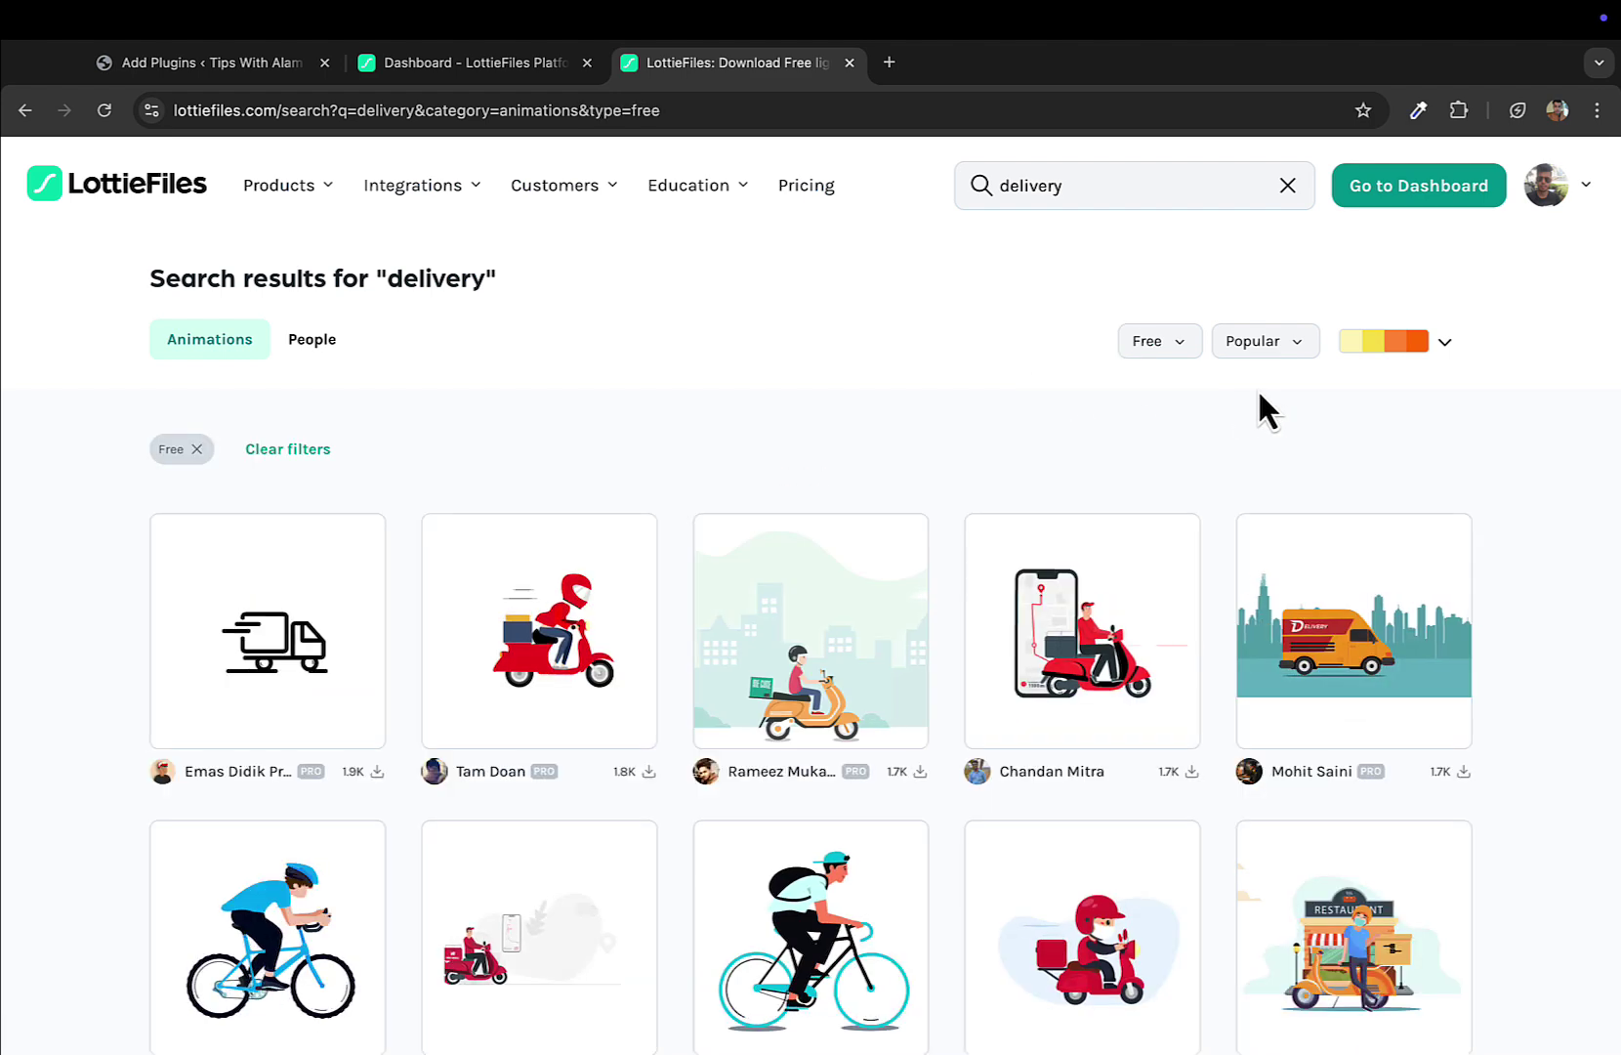
pyautogui.scroll(-1, 1256, 387)
pyautogui.scroll(-2, 1256, 388)
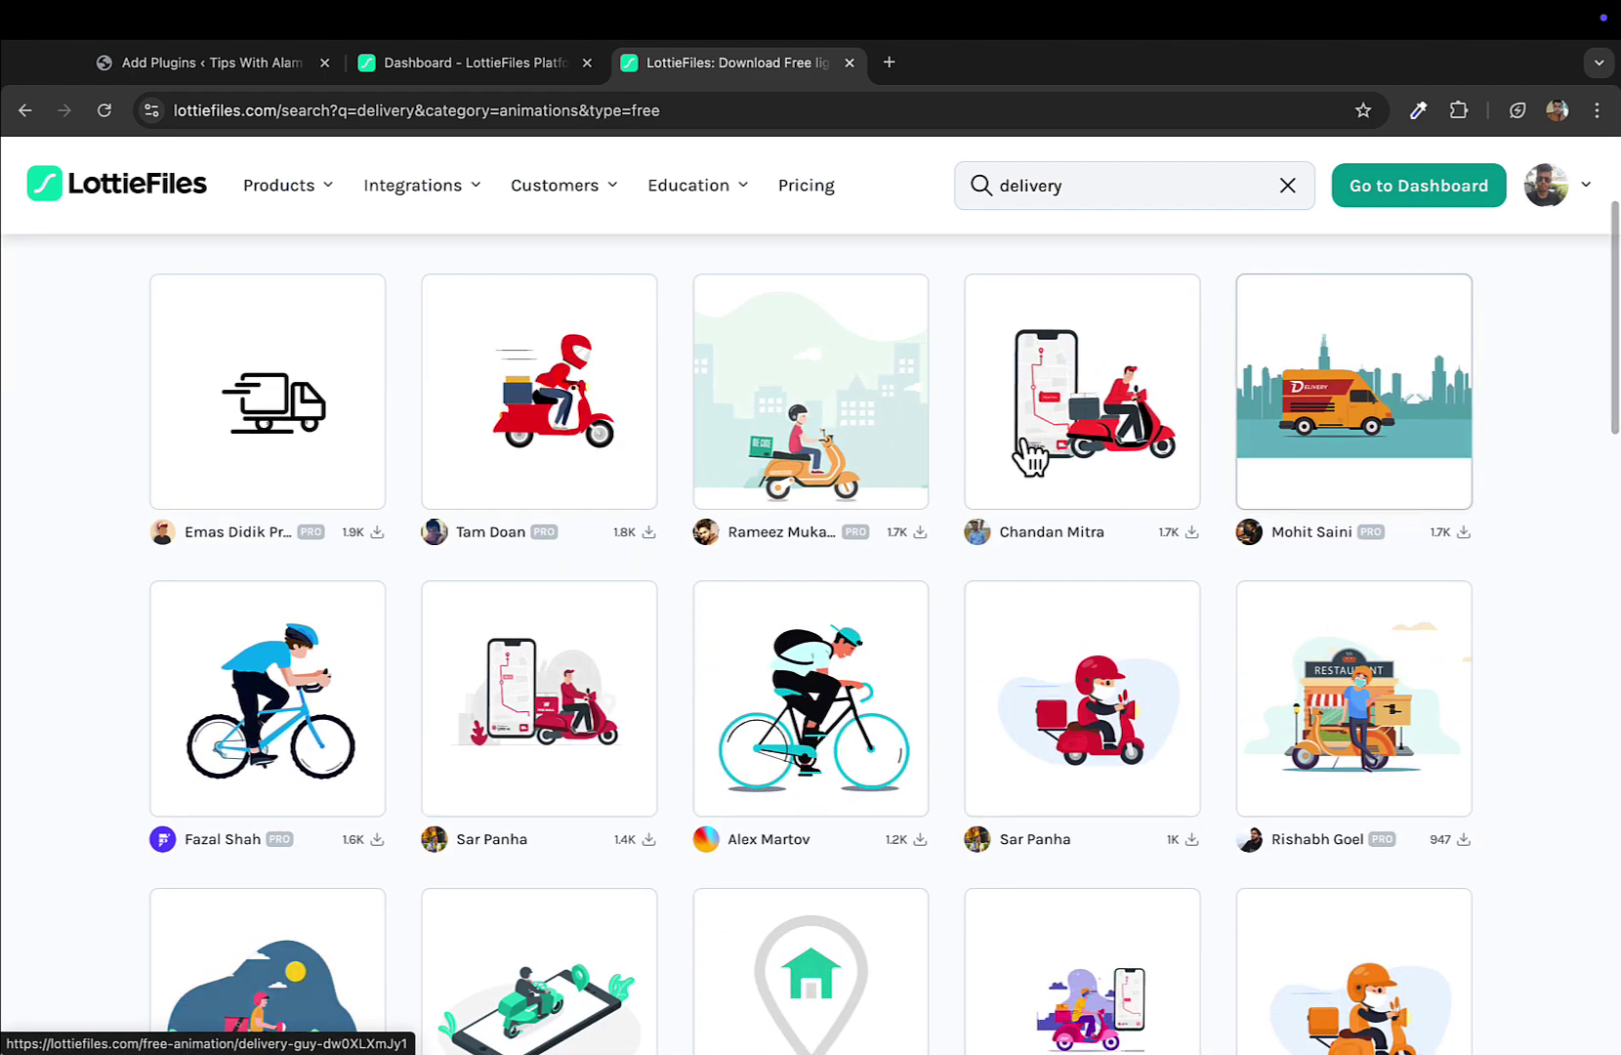
pyautogui.scroll(-1, 852, 656)
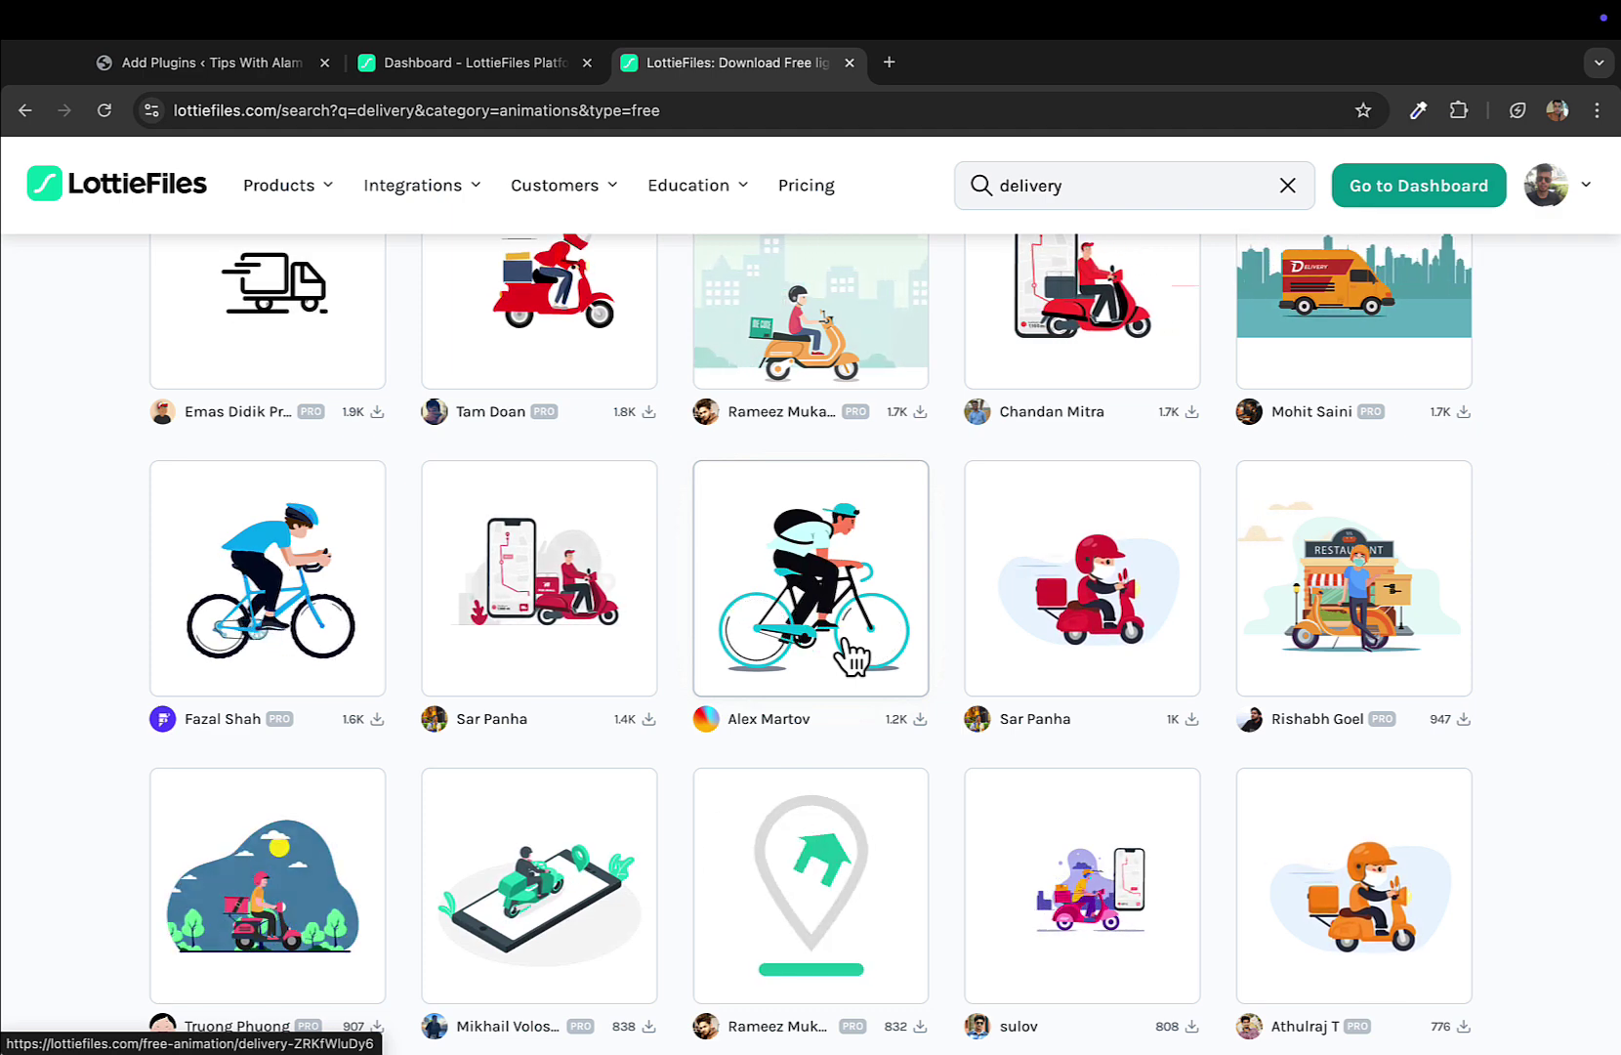
pyautogui.scroll(1, 852, 656)
pyautogui.moveTo(430, 230)
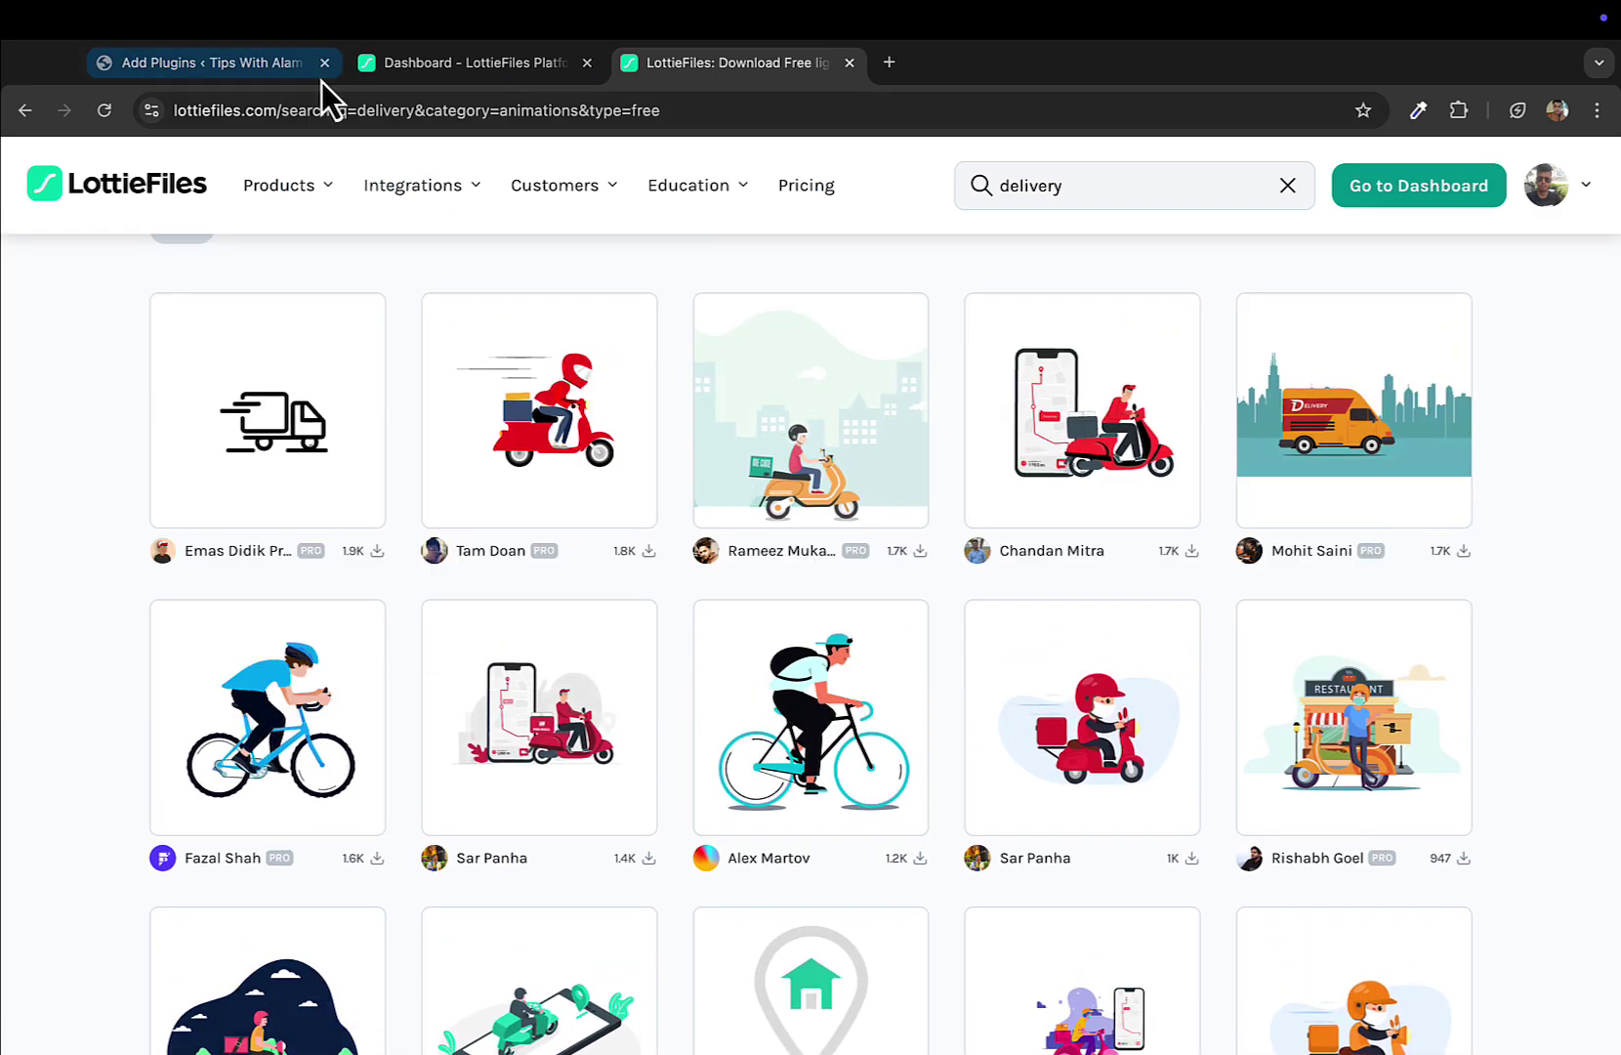
# Tick Elementor and Premium Addons for Elementor and bulk-activate both plugins.
pyautogui.click(231, 65)
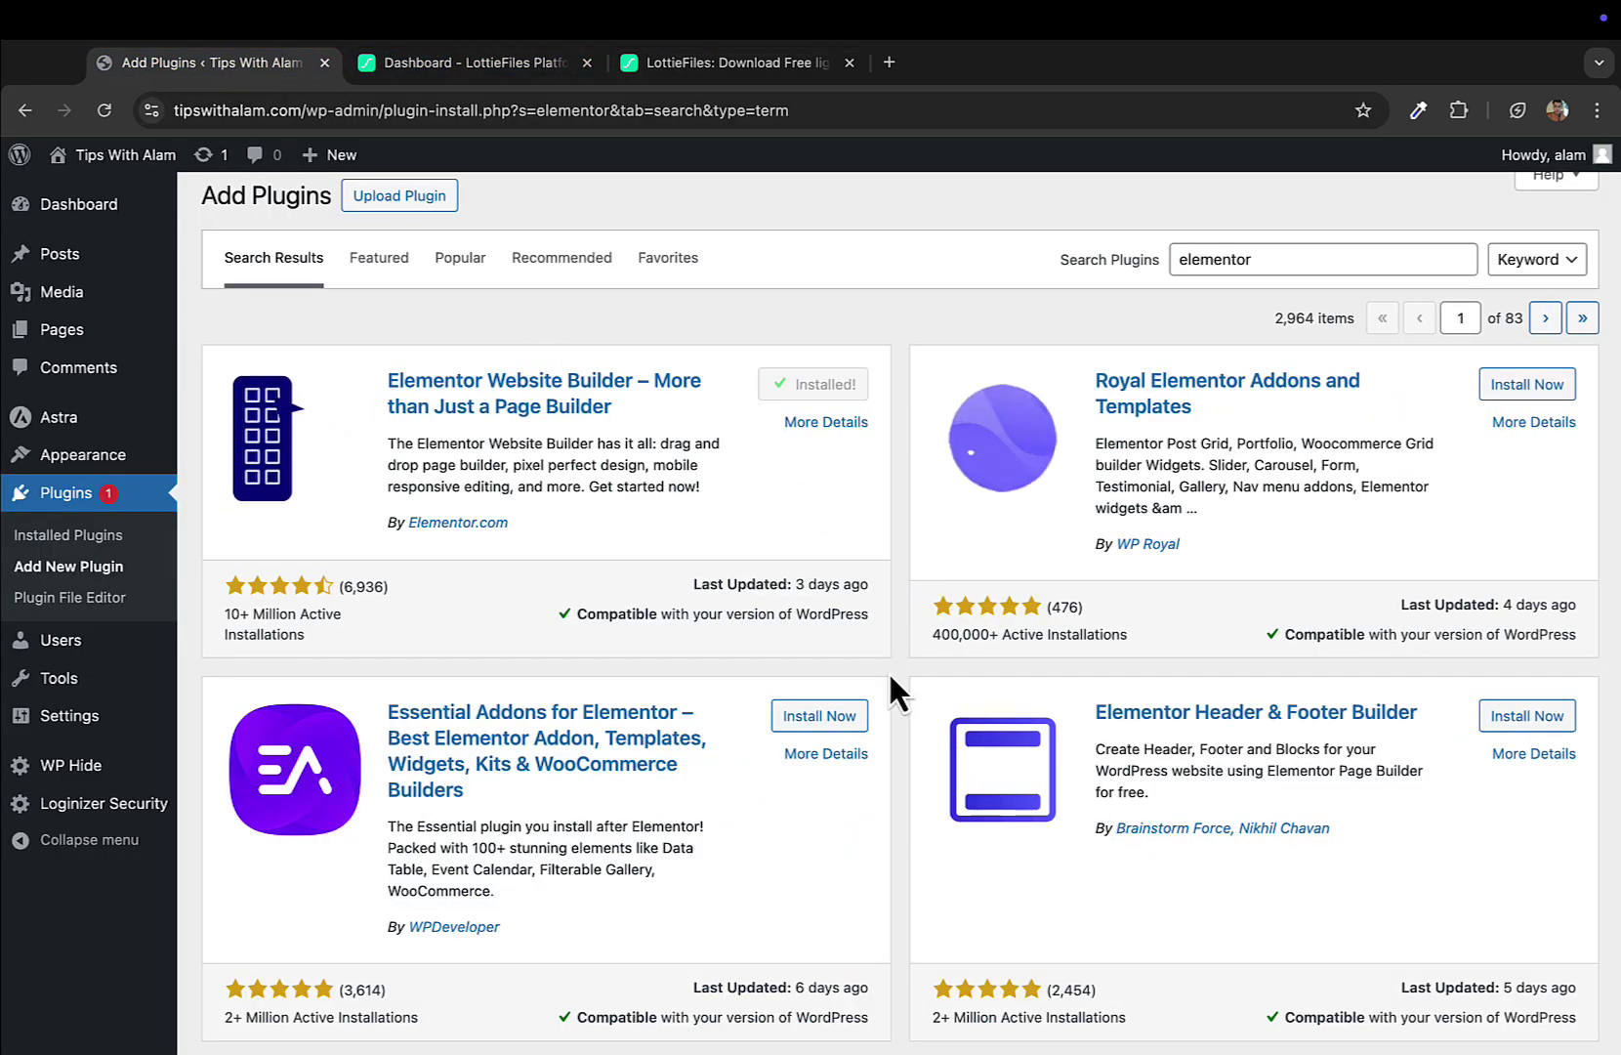
pyautogui.scroll(-2, 876, 678)
pyautogui.scroll(3, 876, 678)
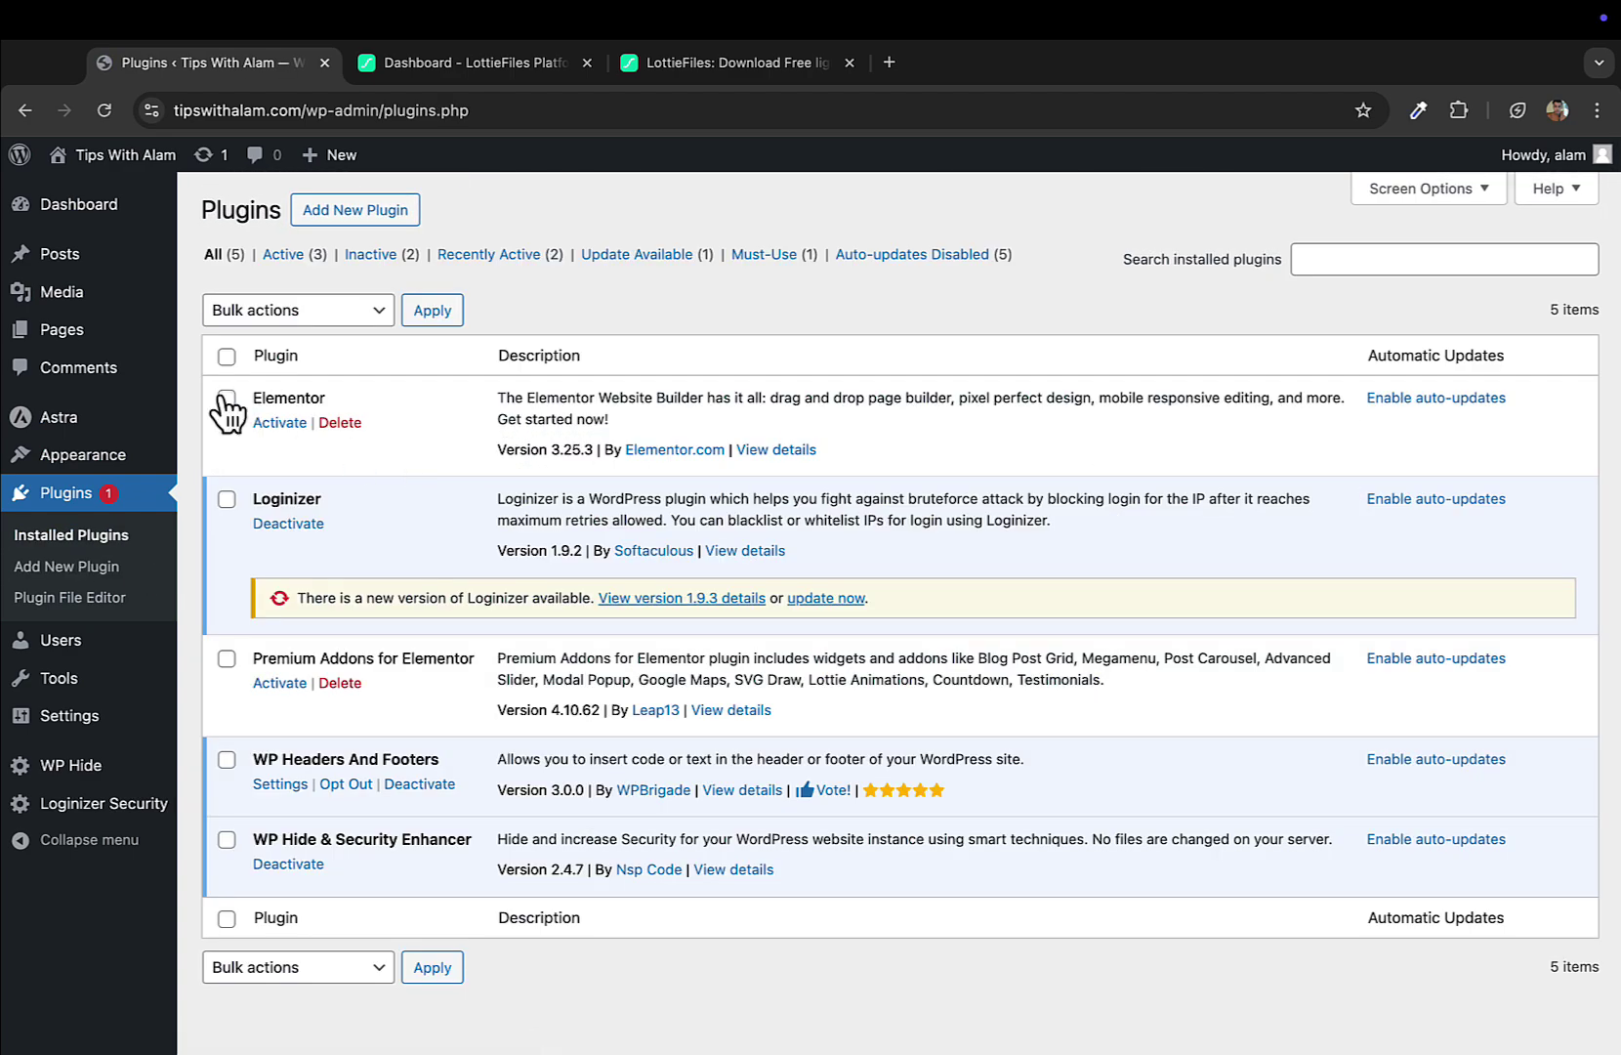
pyautogui.click(227, 658)
pyautogui.click(330, 304)
pyautogui.click(319, 341)
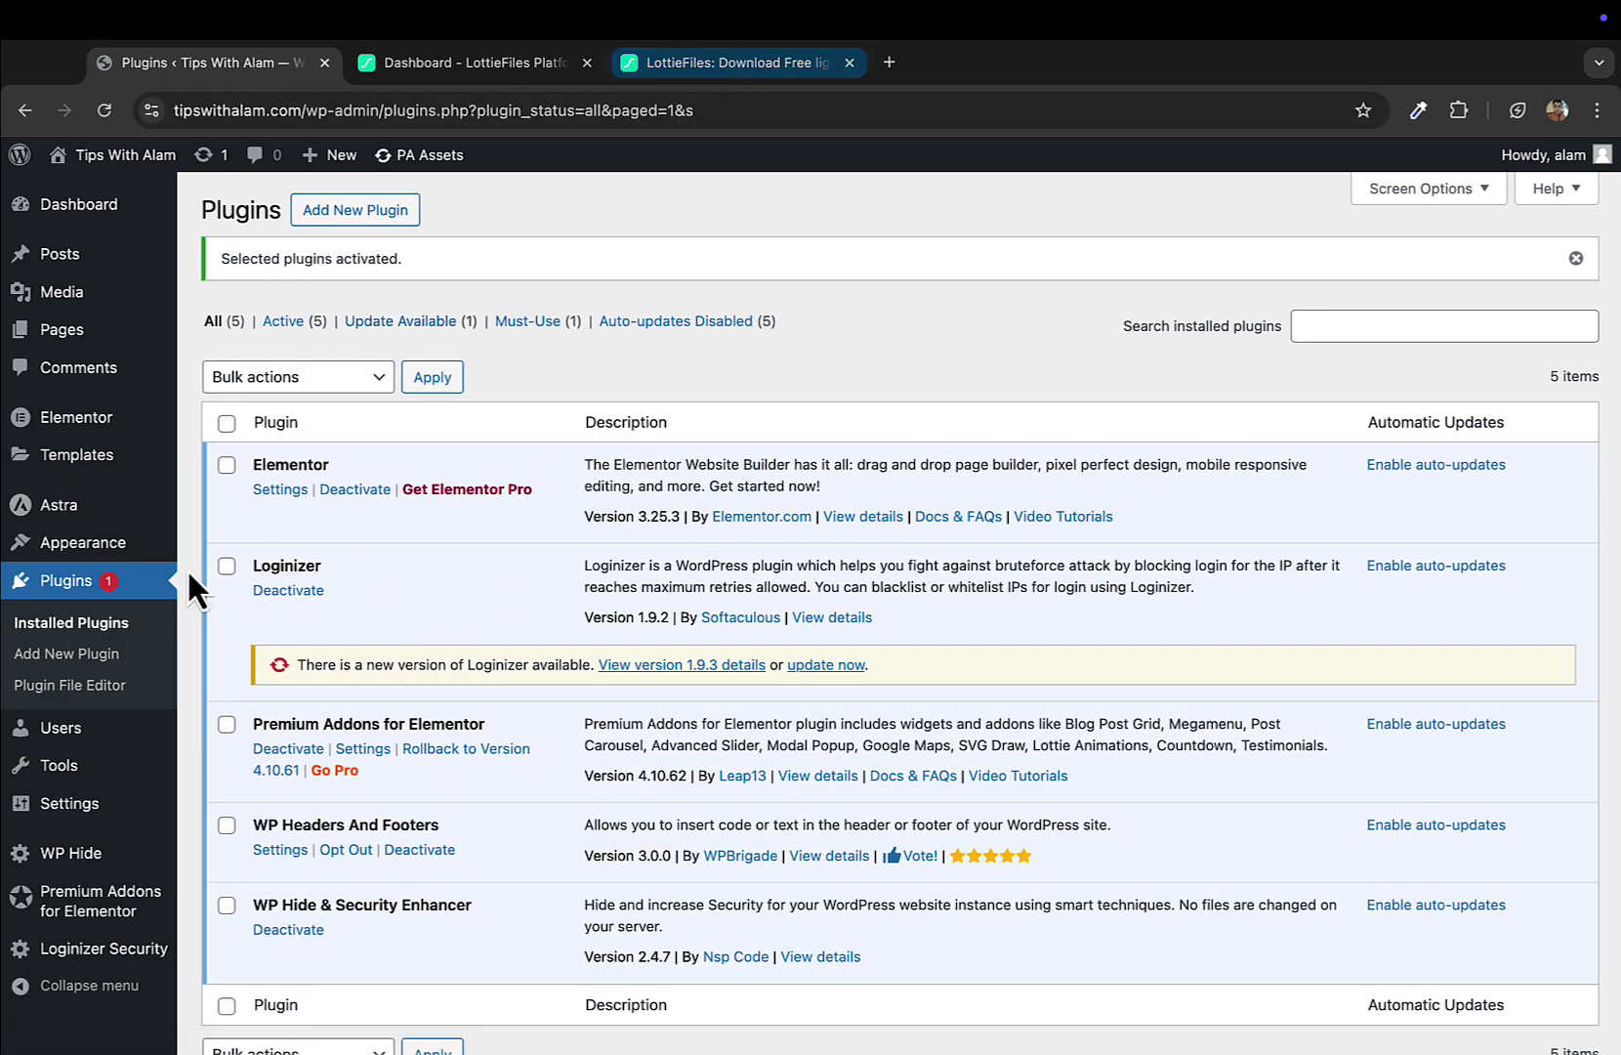
# Create a new page titled 'Testing 123'.
pyautogui.moveTo(85, 263)
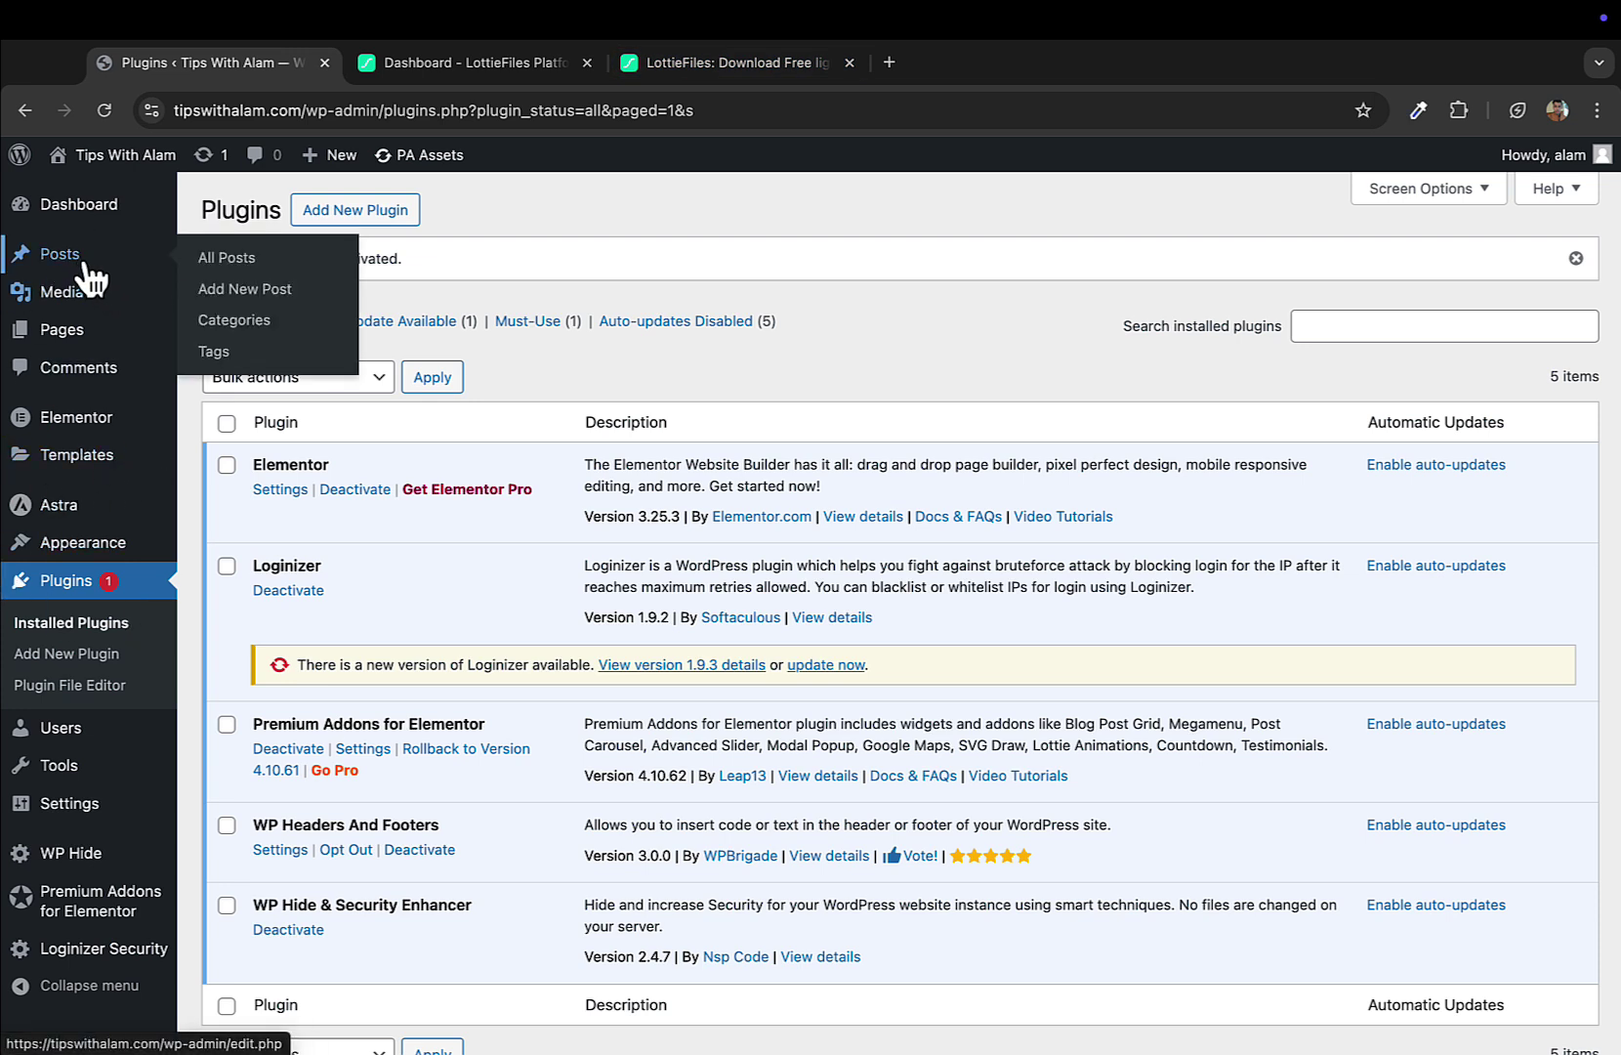
pyautogui.moveTo(68, 342)
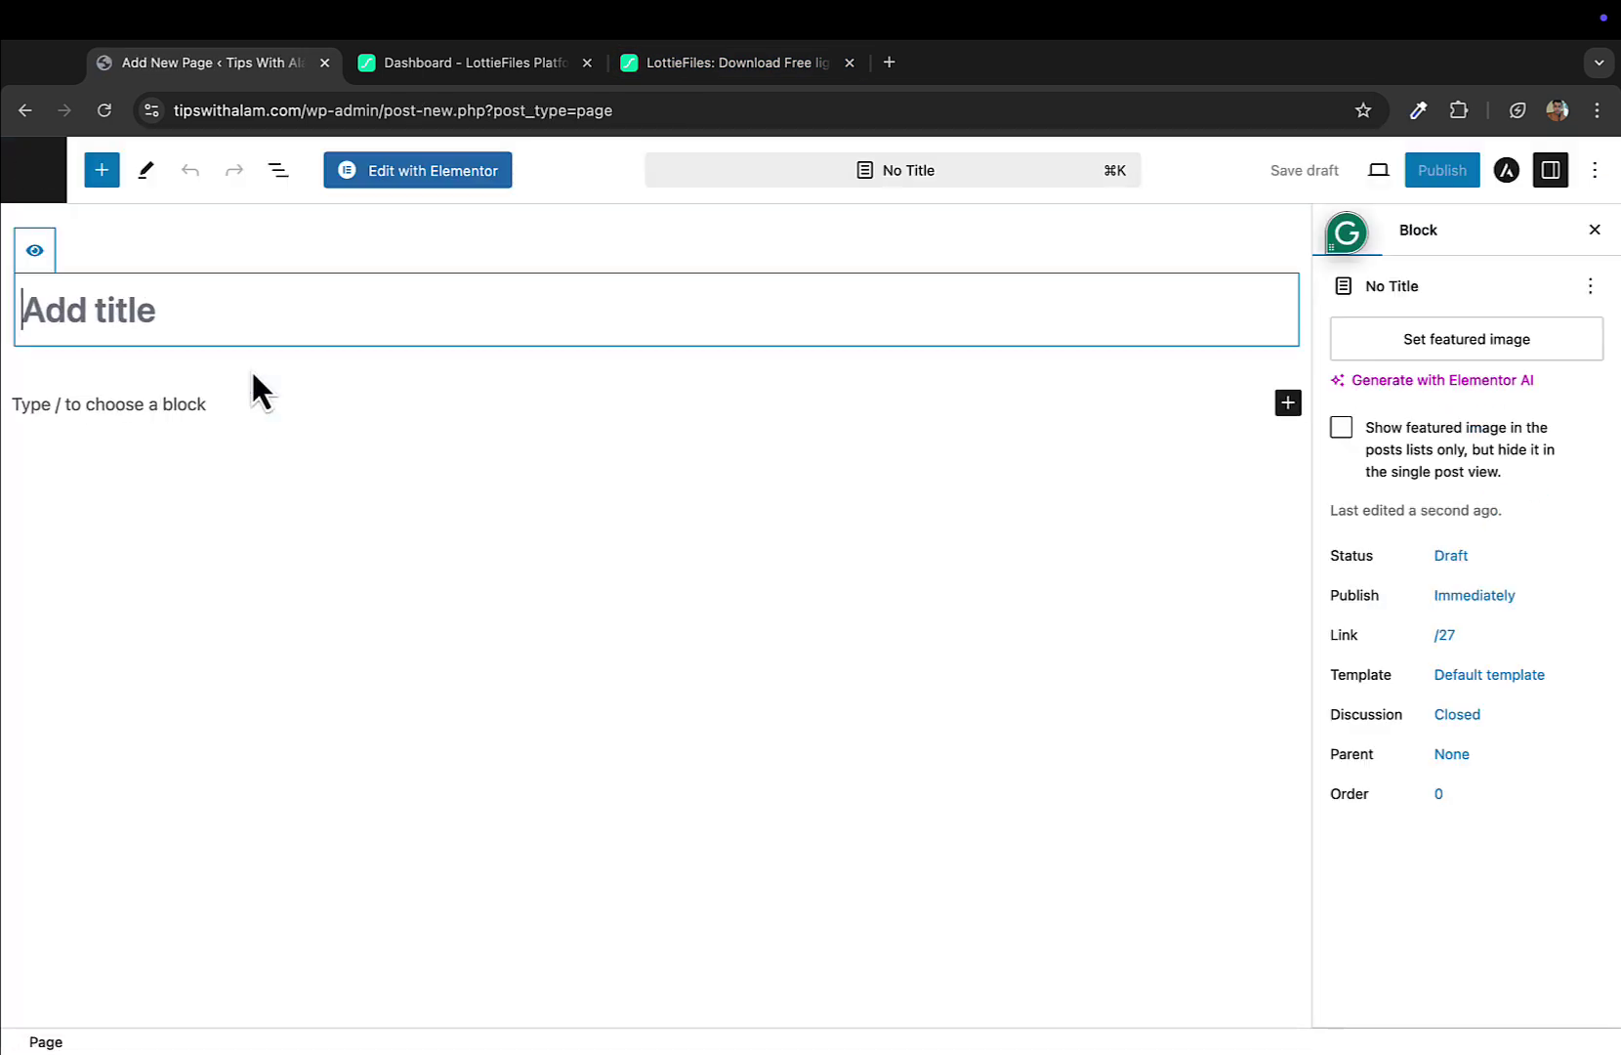
pyautogui.write('Tes')
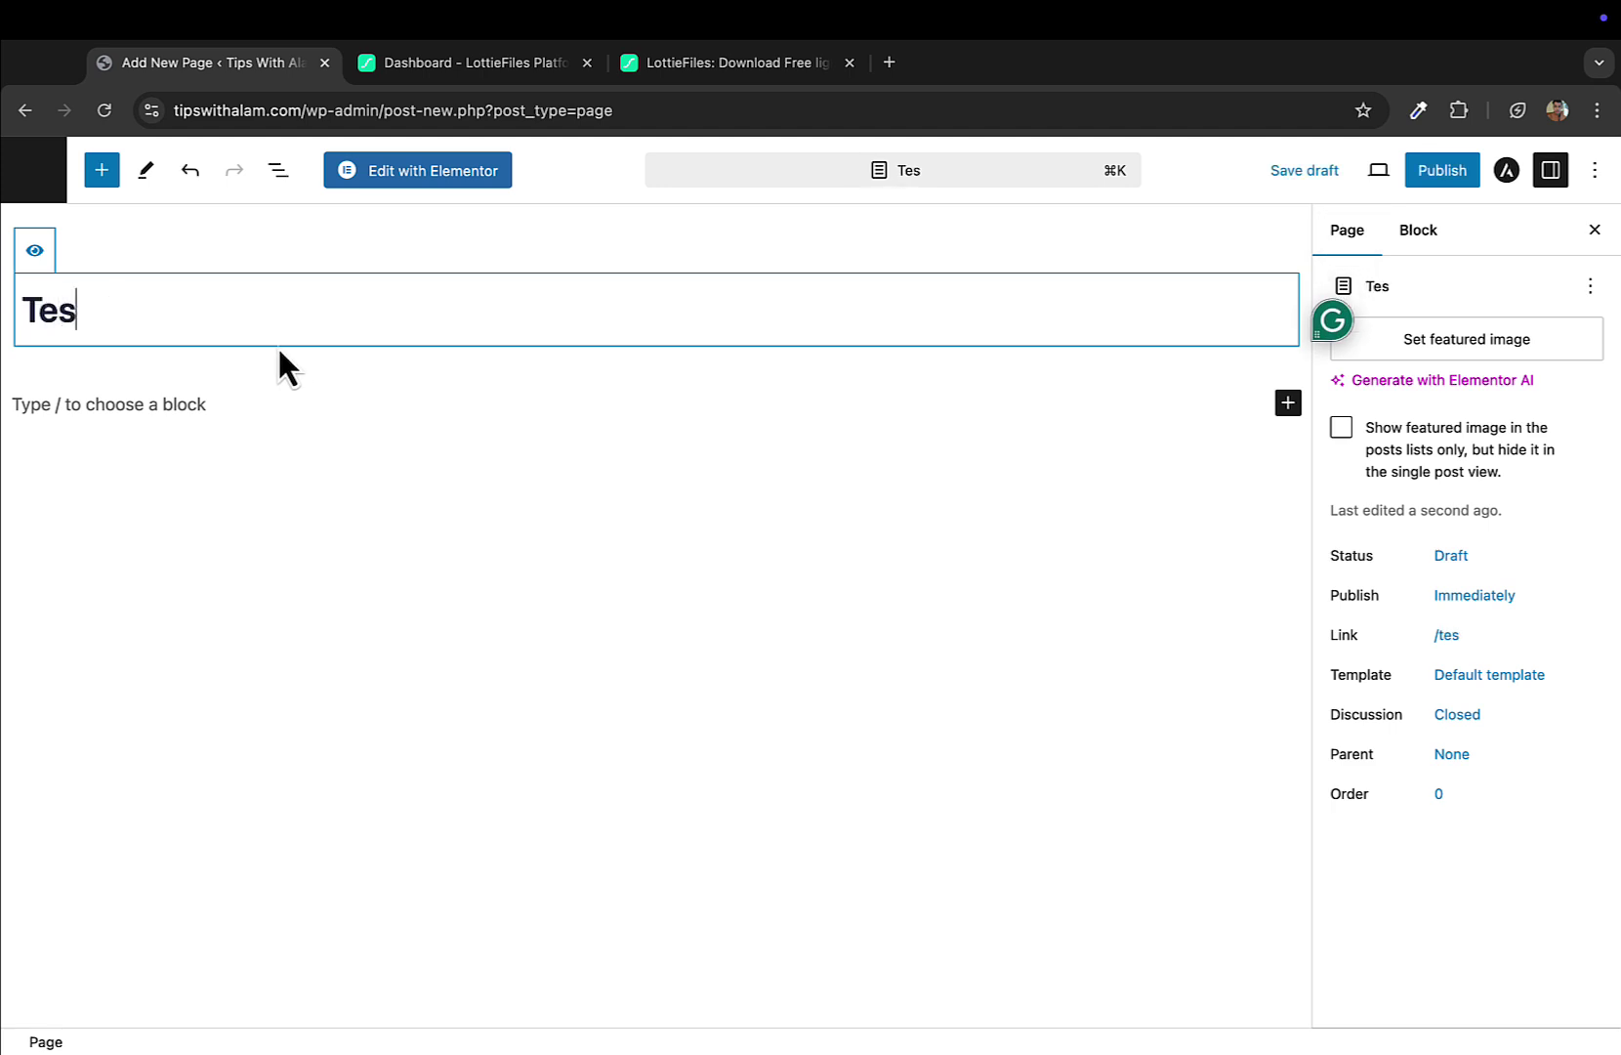
pyautogui.write('ting 123')
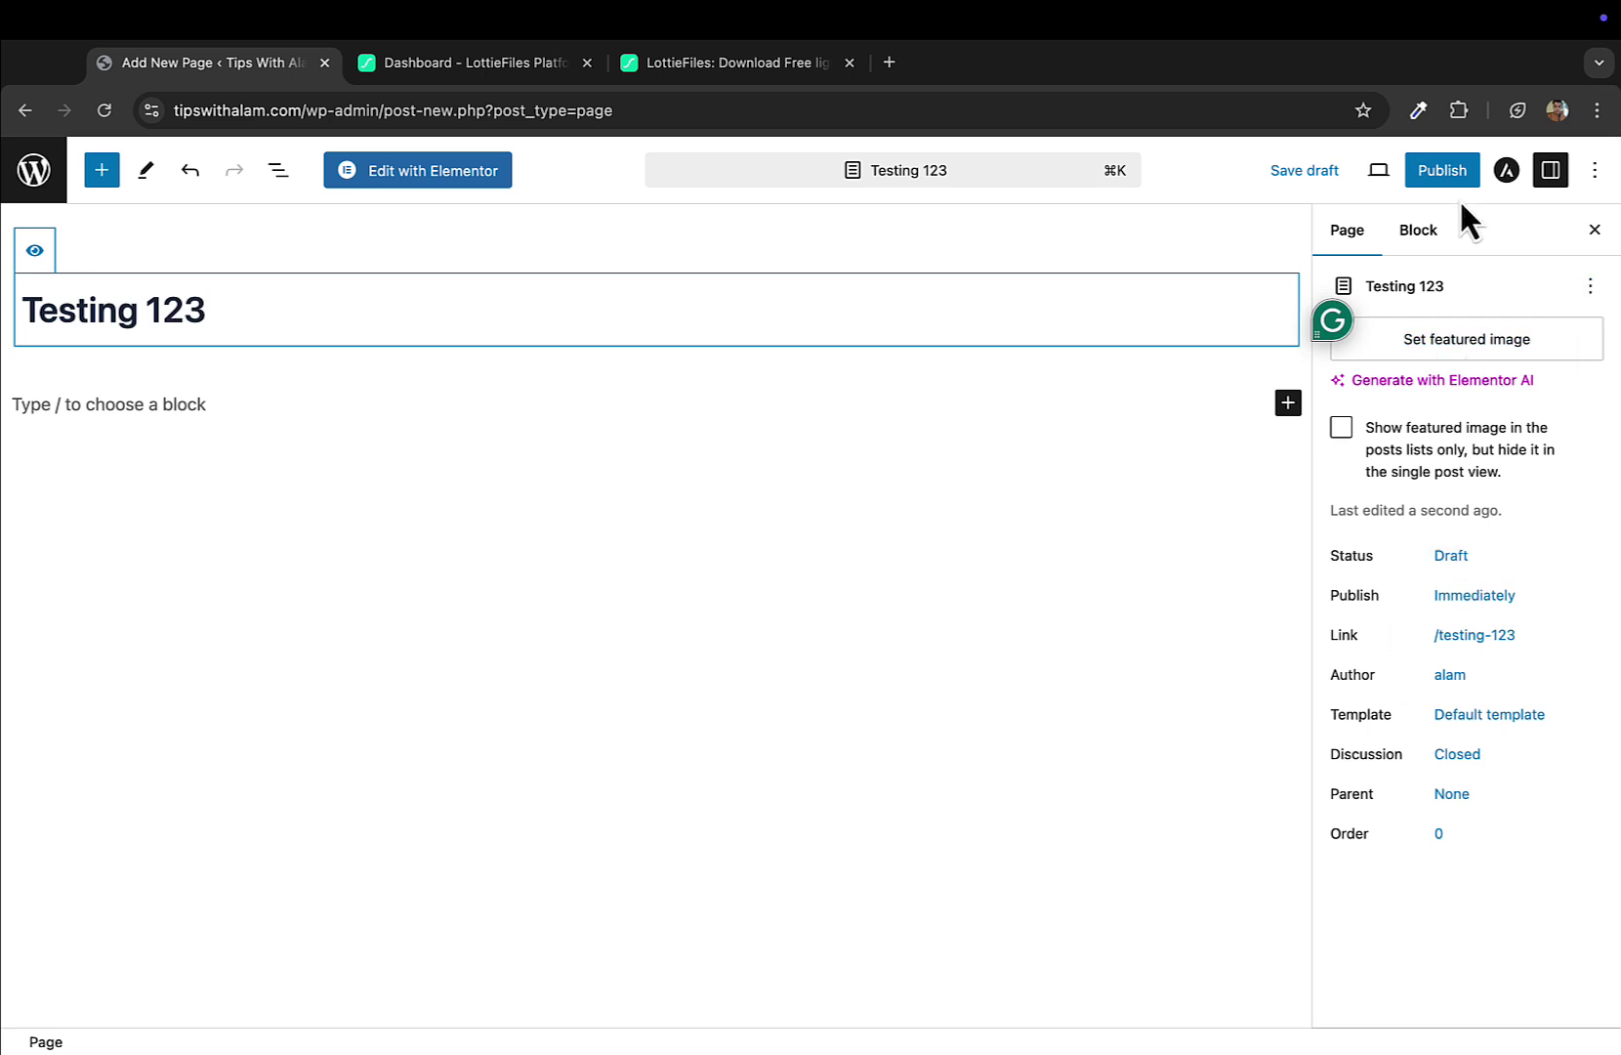
# Publish the page and launch Edit with Elementor.
pyautogui.click(1427, 244)
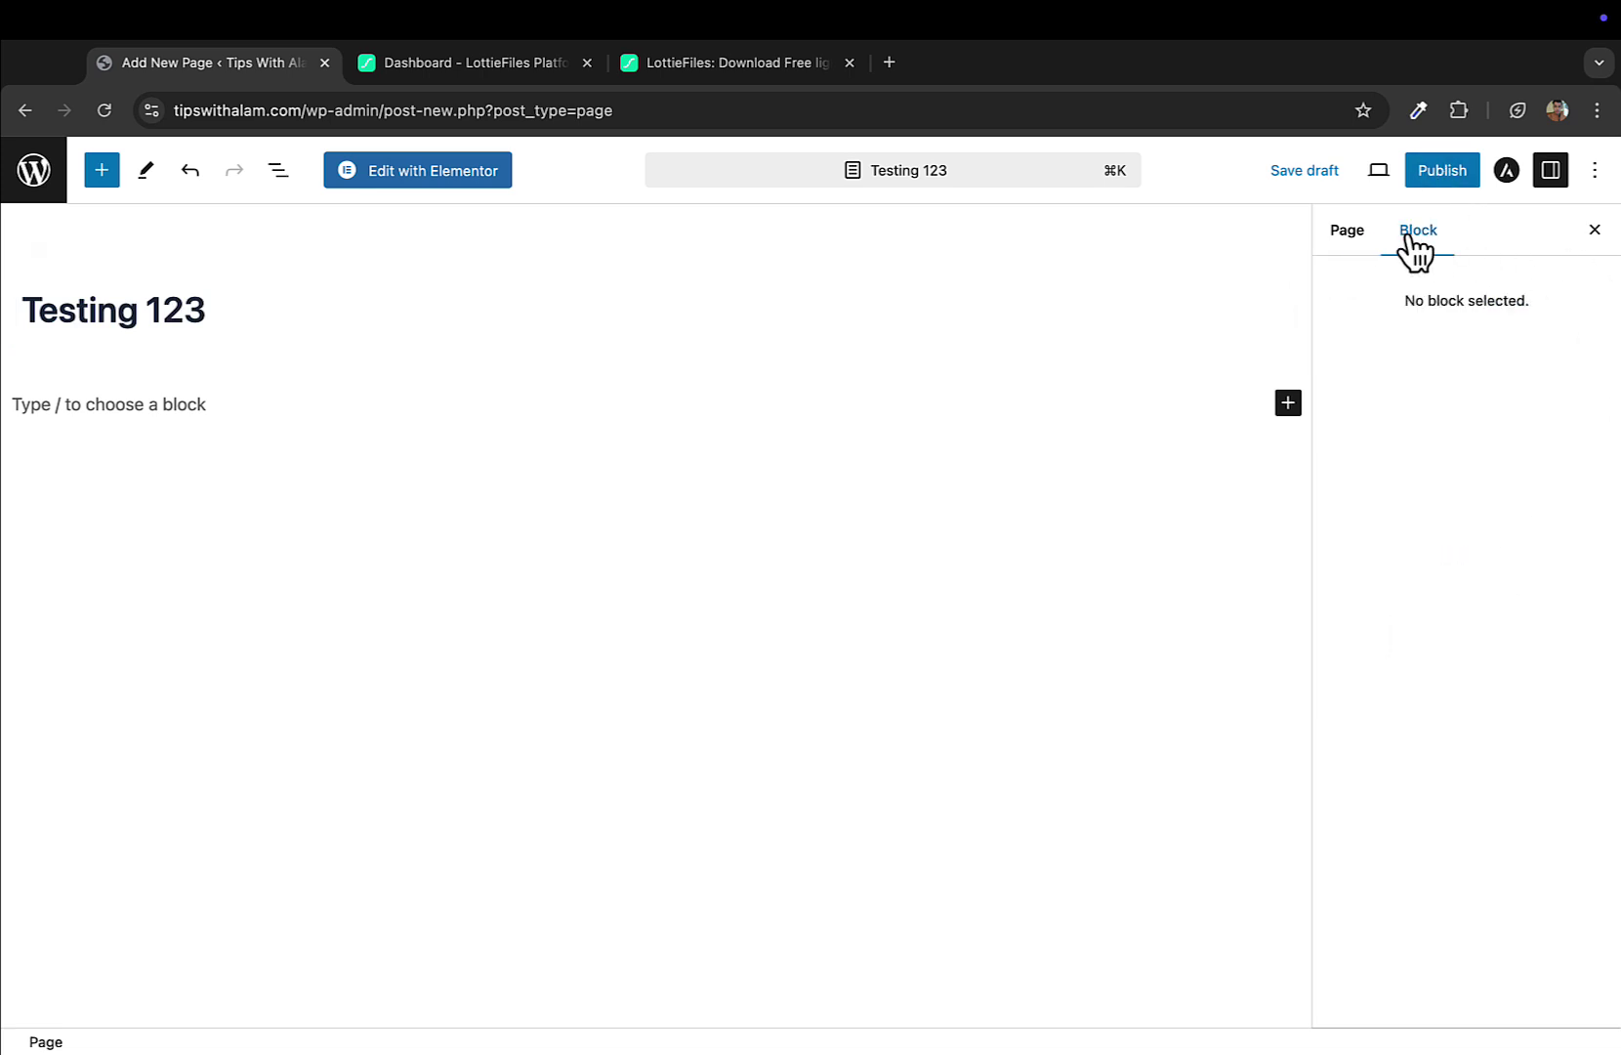
pyautogui.click(1357, 240)
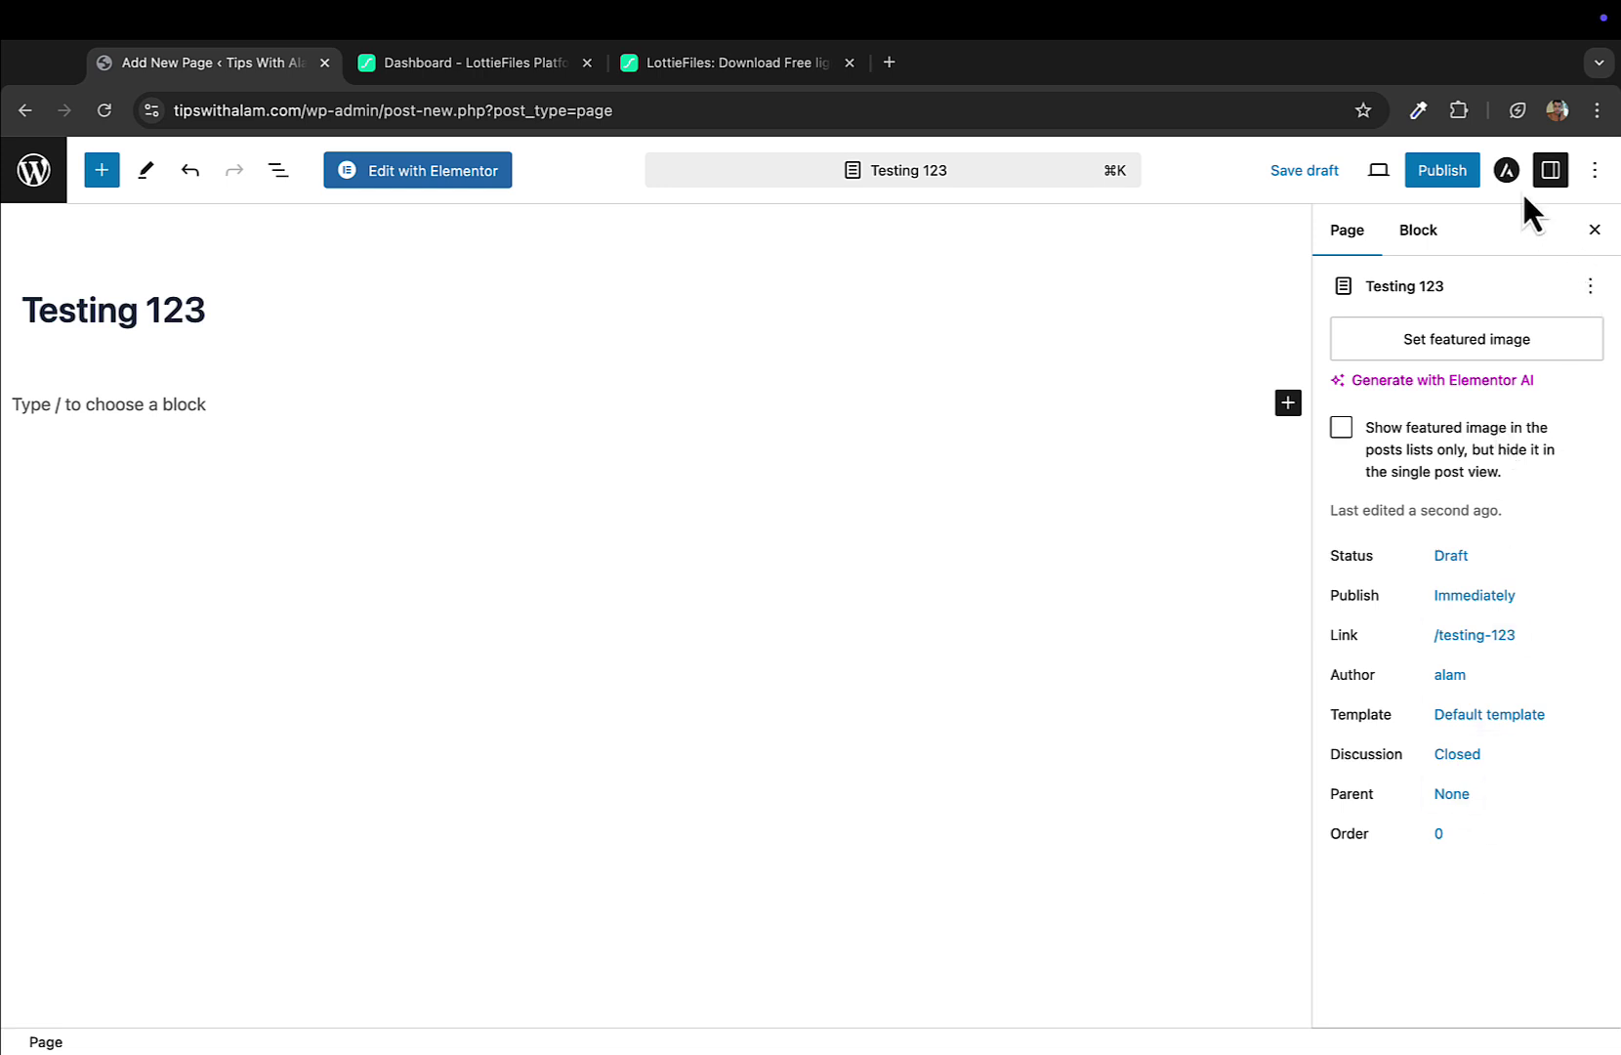
pyautogui.click(1470, 176)
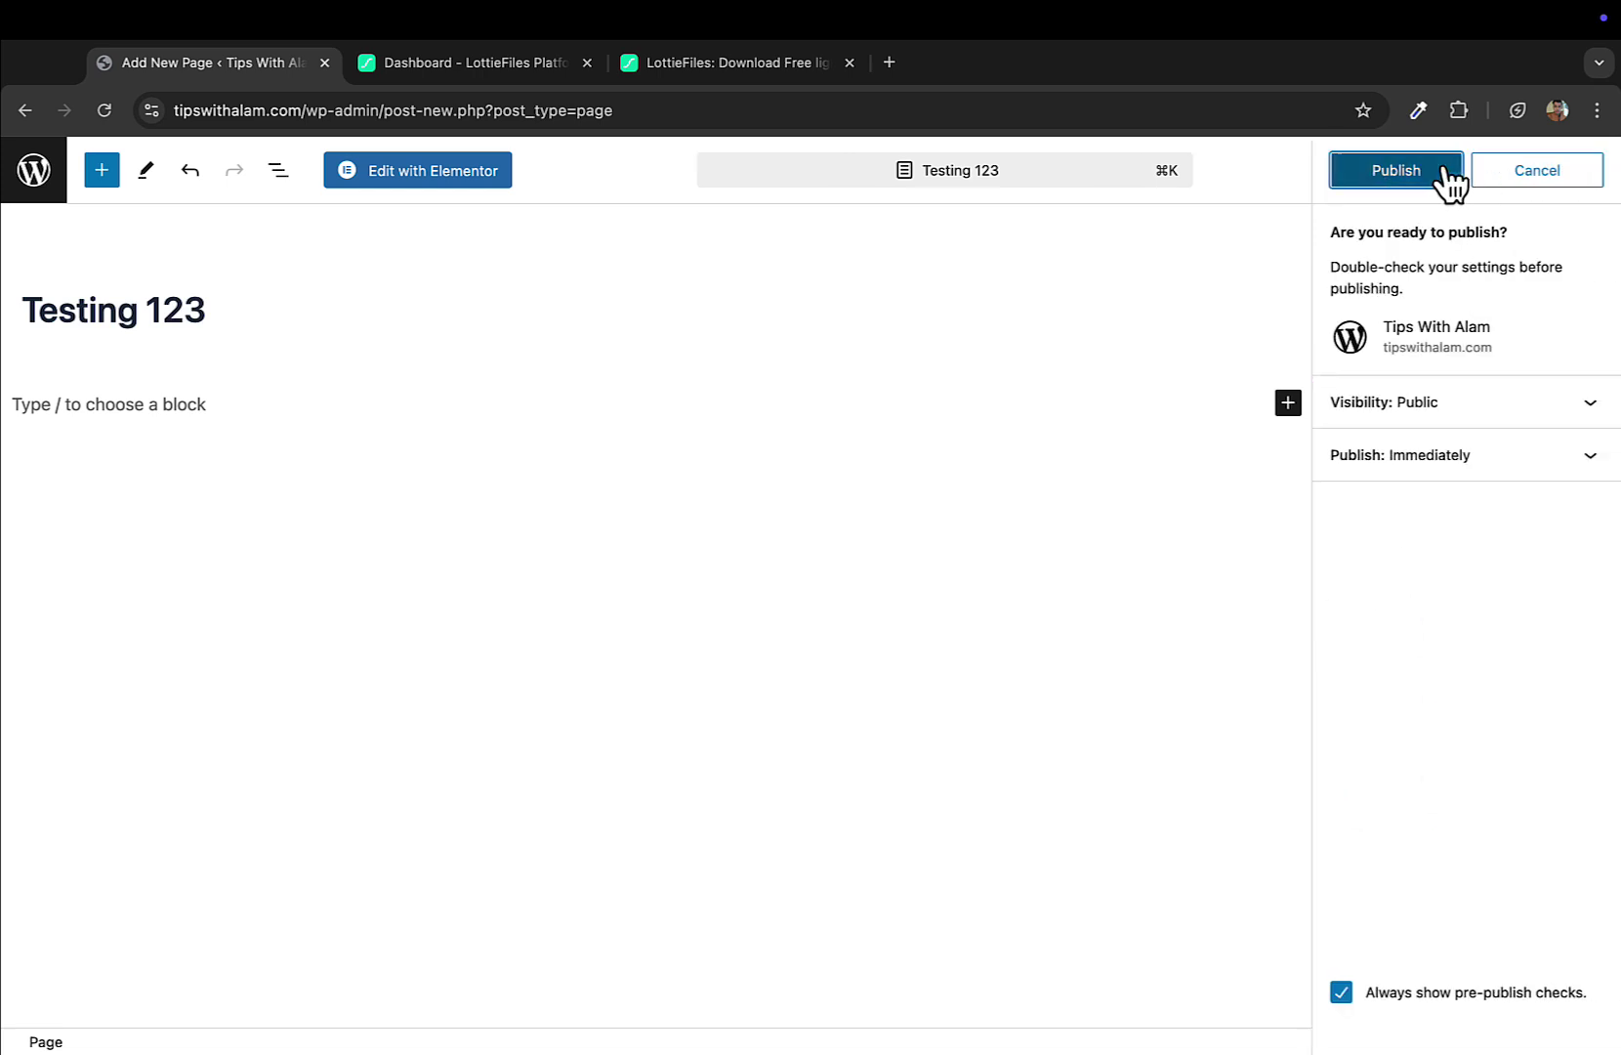
pyautogui.click(1442, 168)
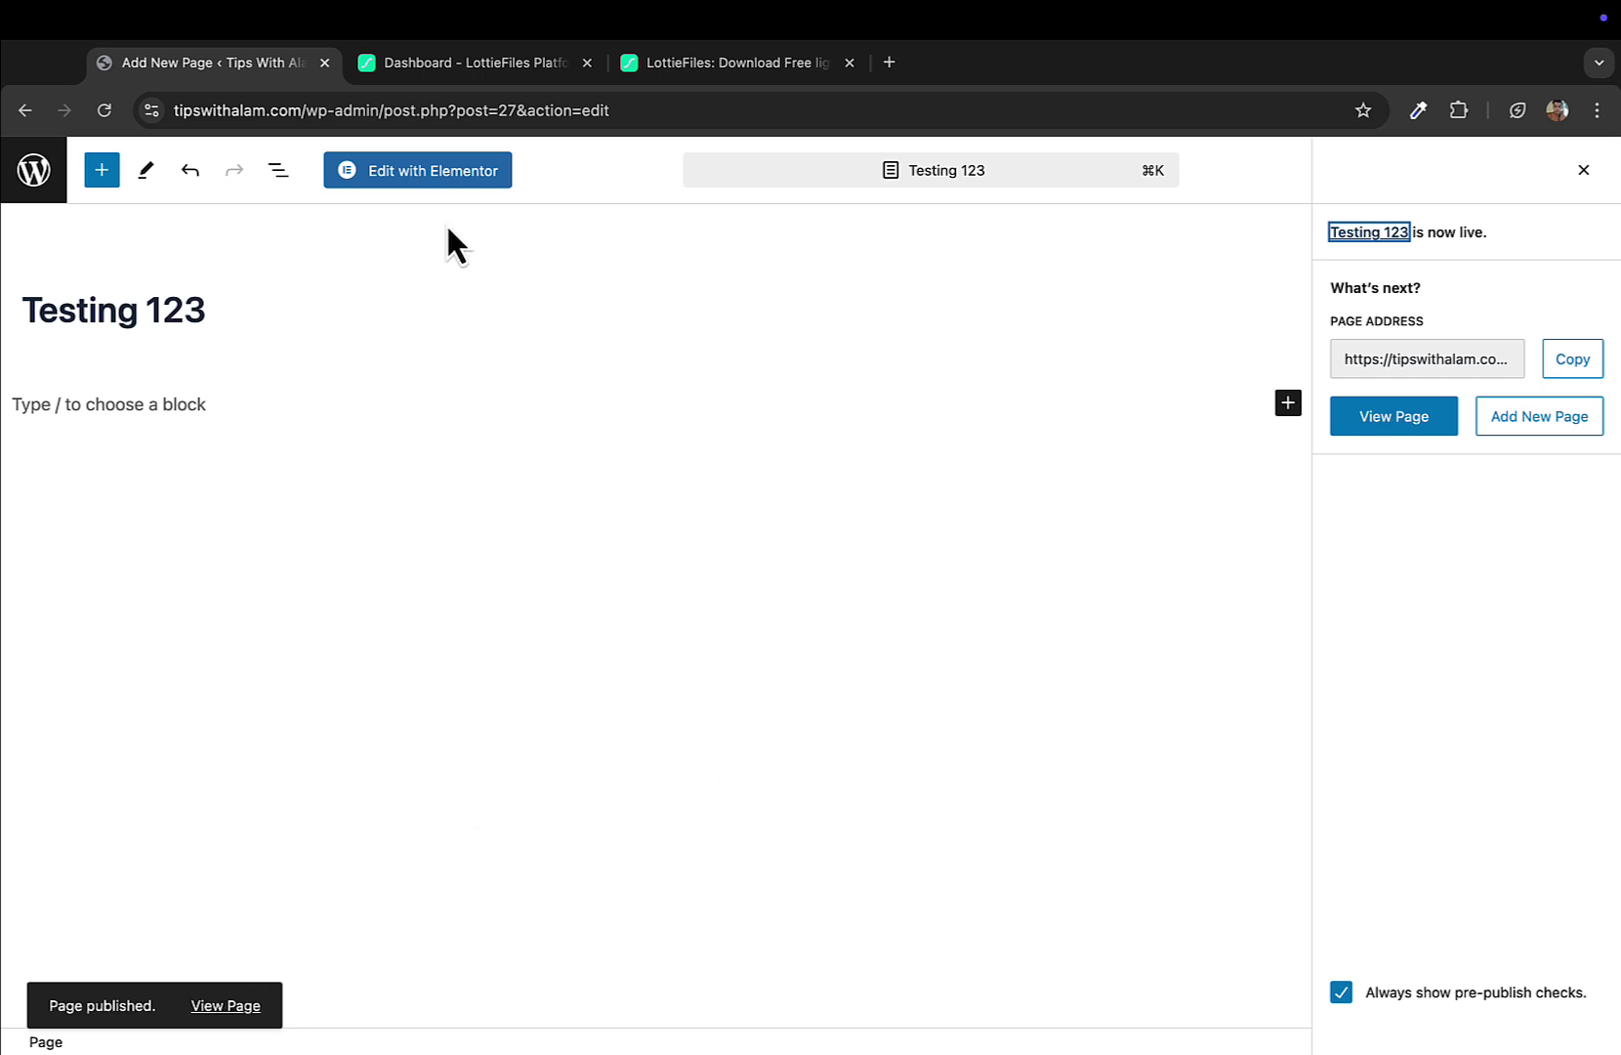
pyautogui.click(437, 172)
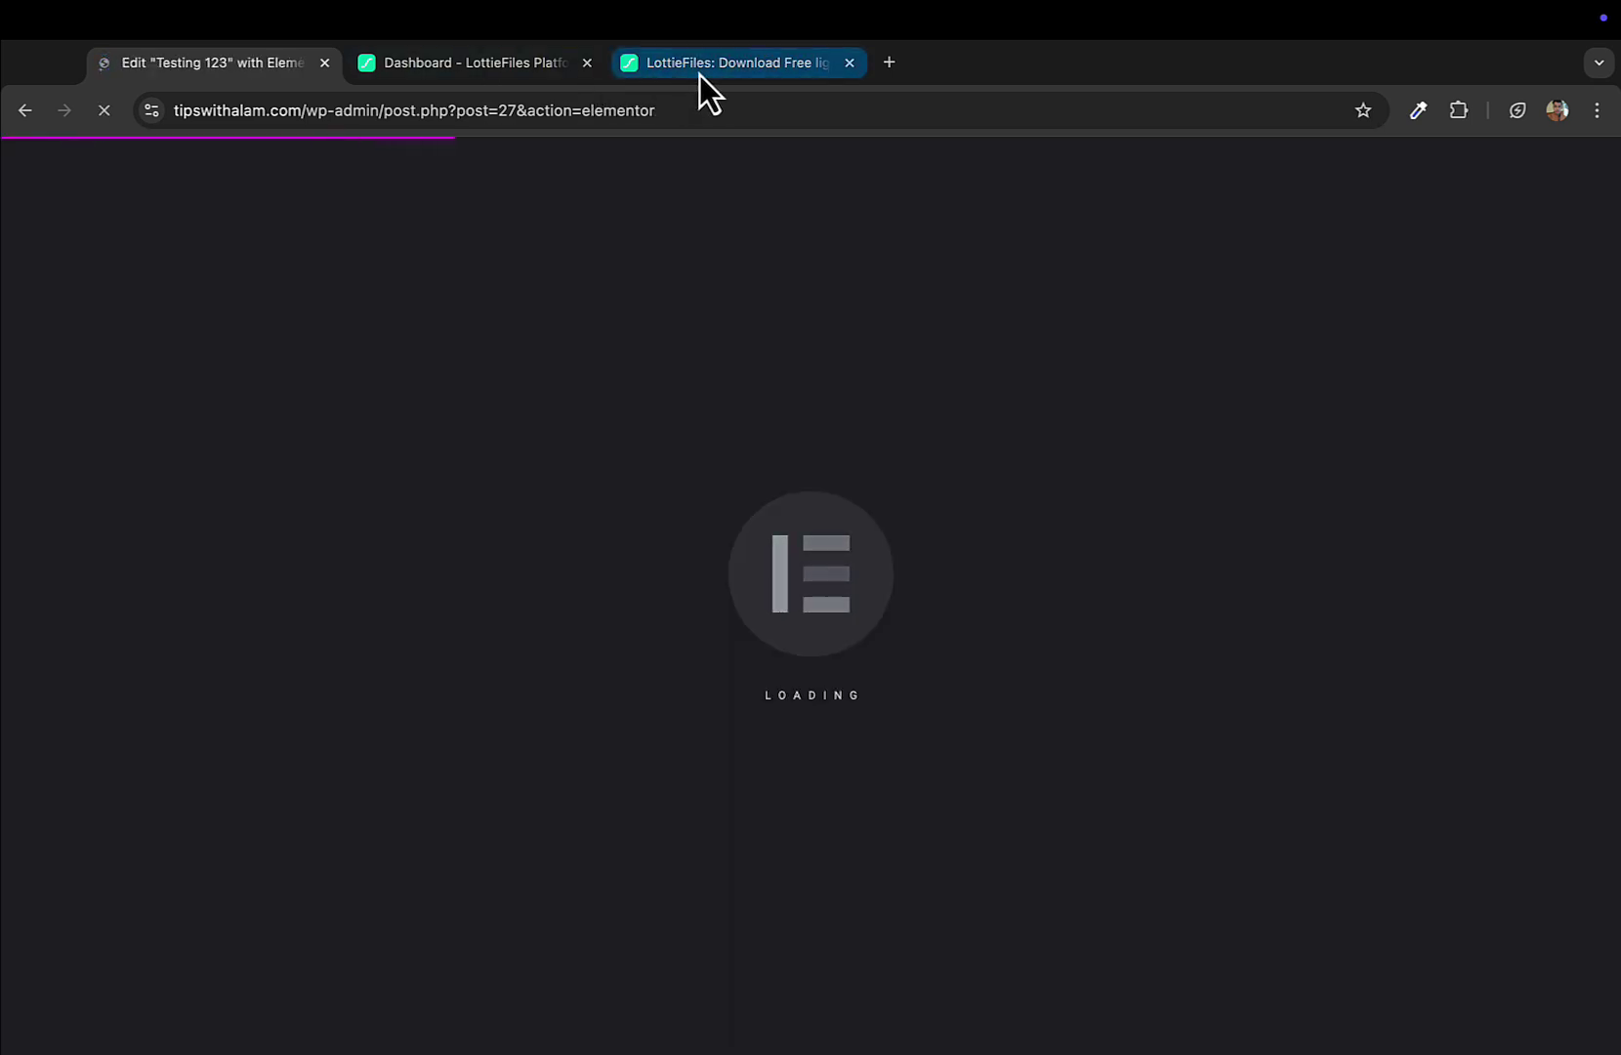
# Open the 'Free Delivery guy Animation' scooter rider from the delivery search results.
pyautogui.click(700, 76)
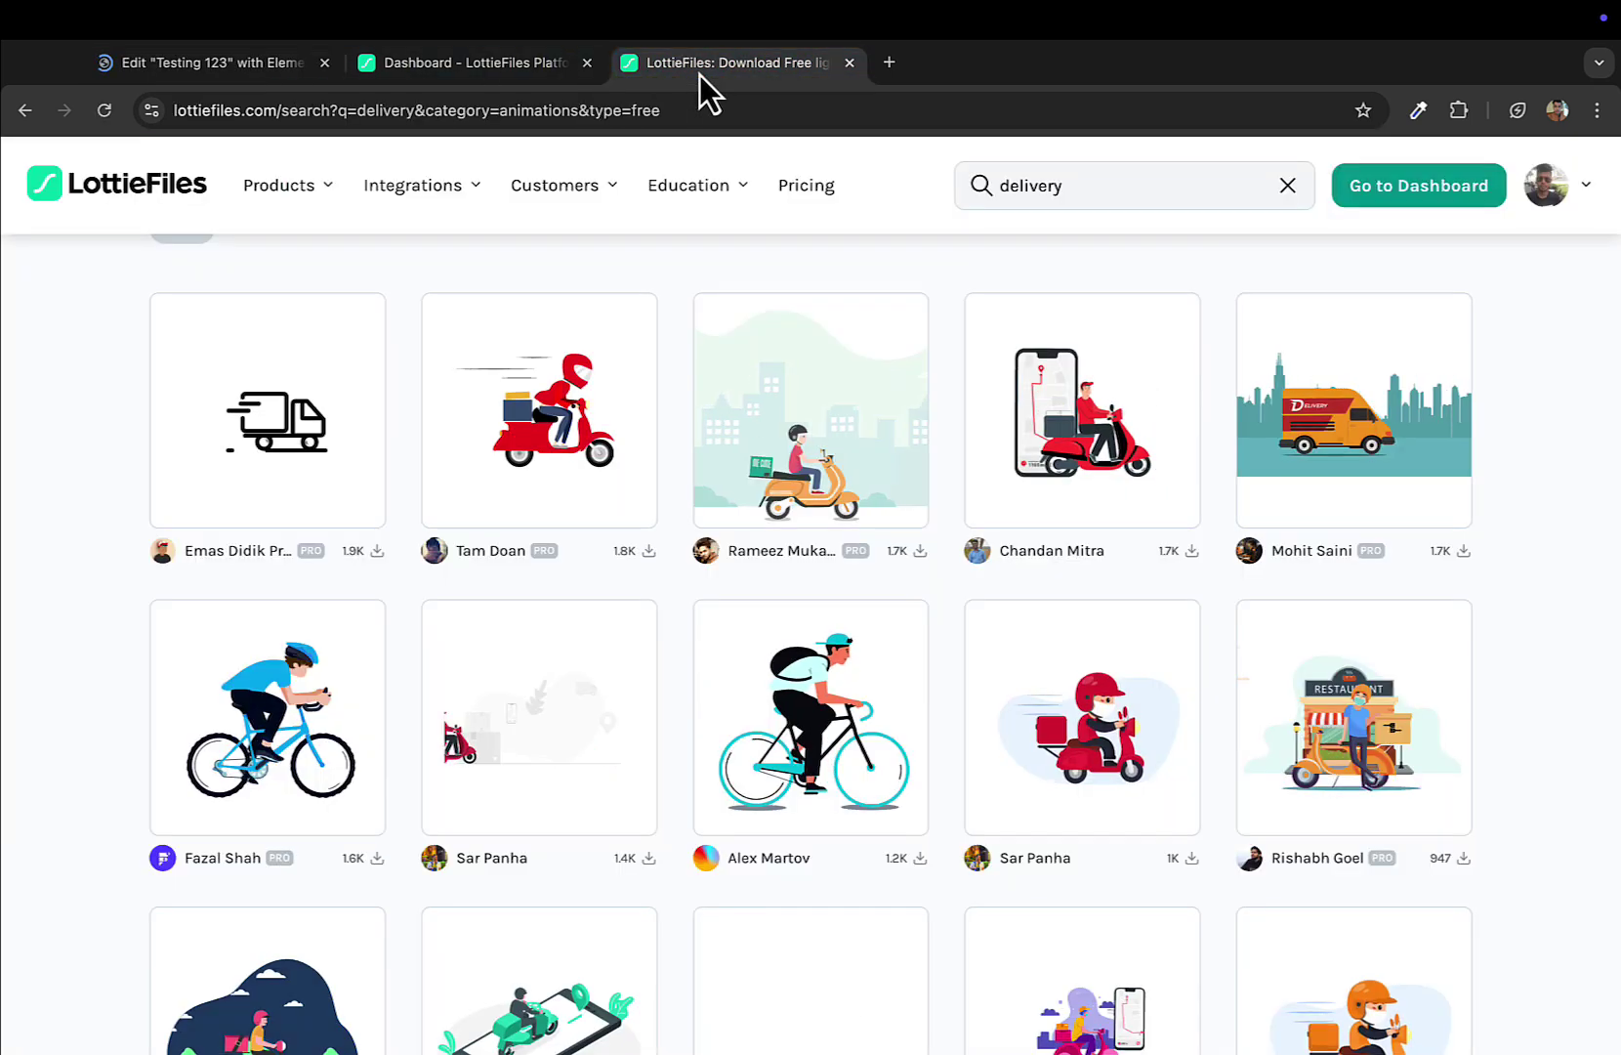
pyautogui.scroll(-7, 745, 711)
pyautogui.scroll(9, 749, 713)
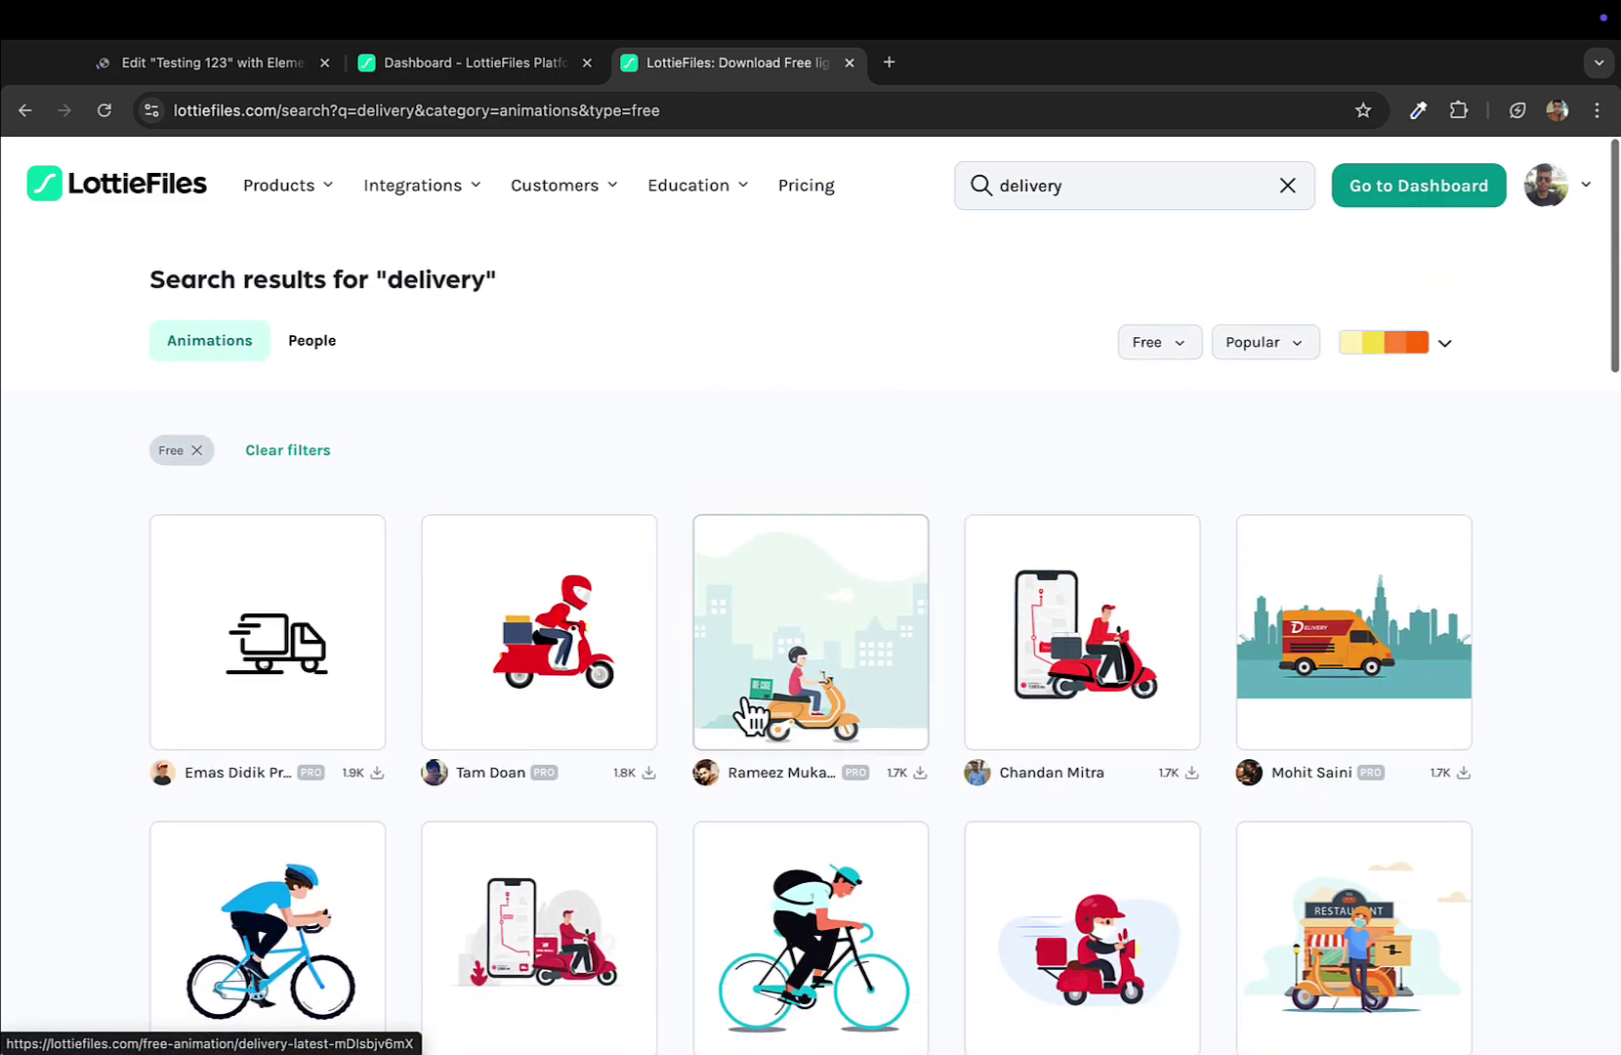
pyautogui.scroll(-3, 749, 713)
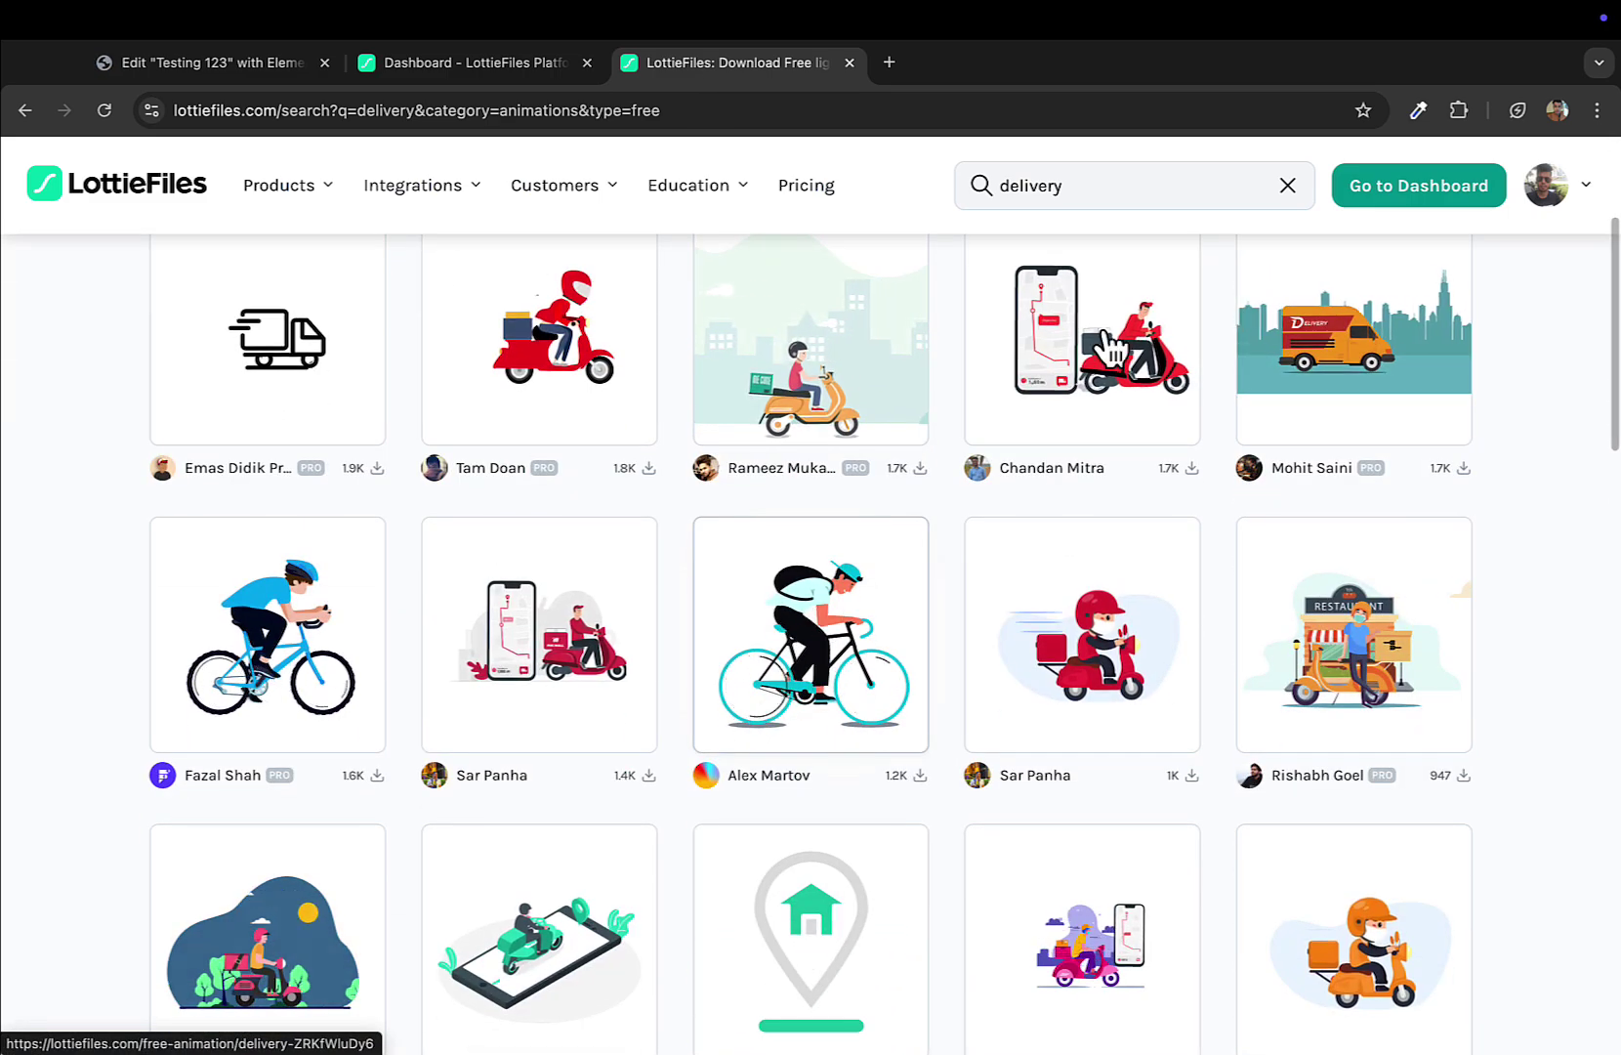
pyautogui.click(1079, 330)
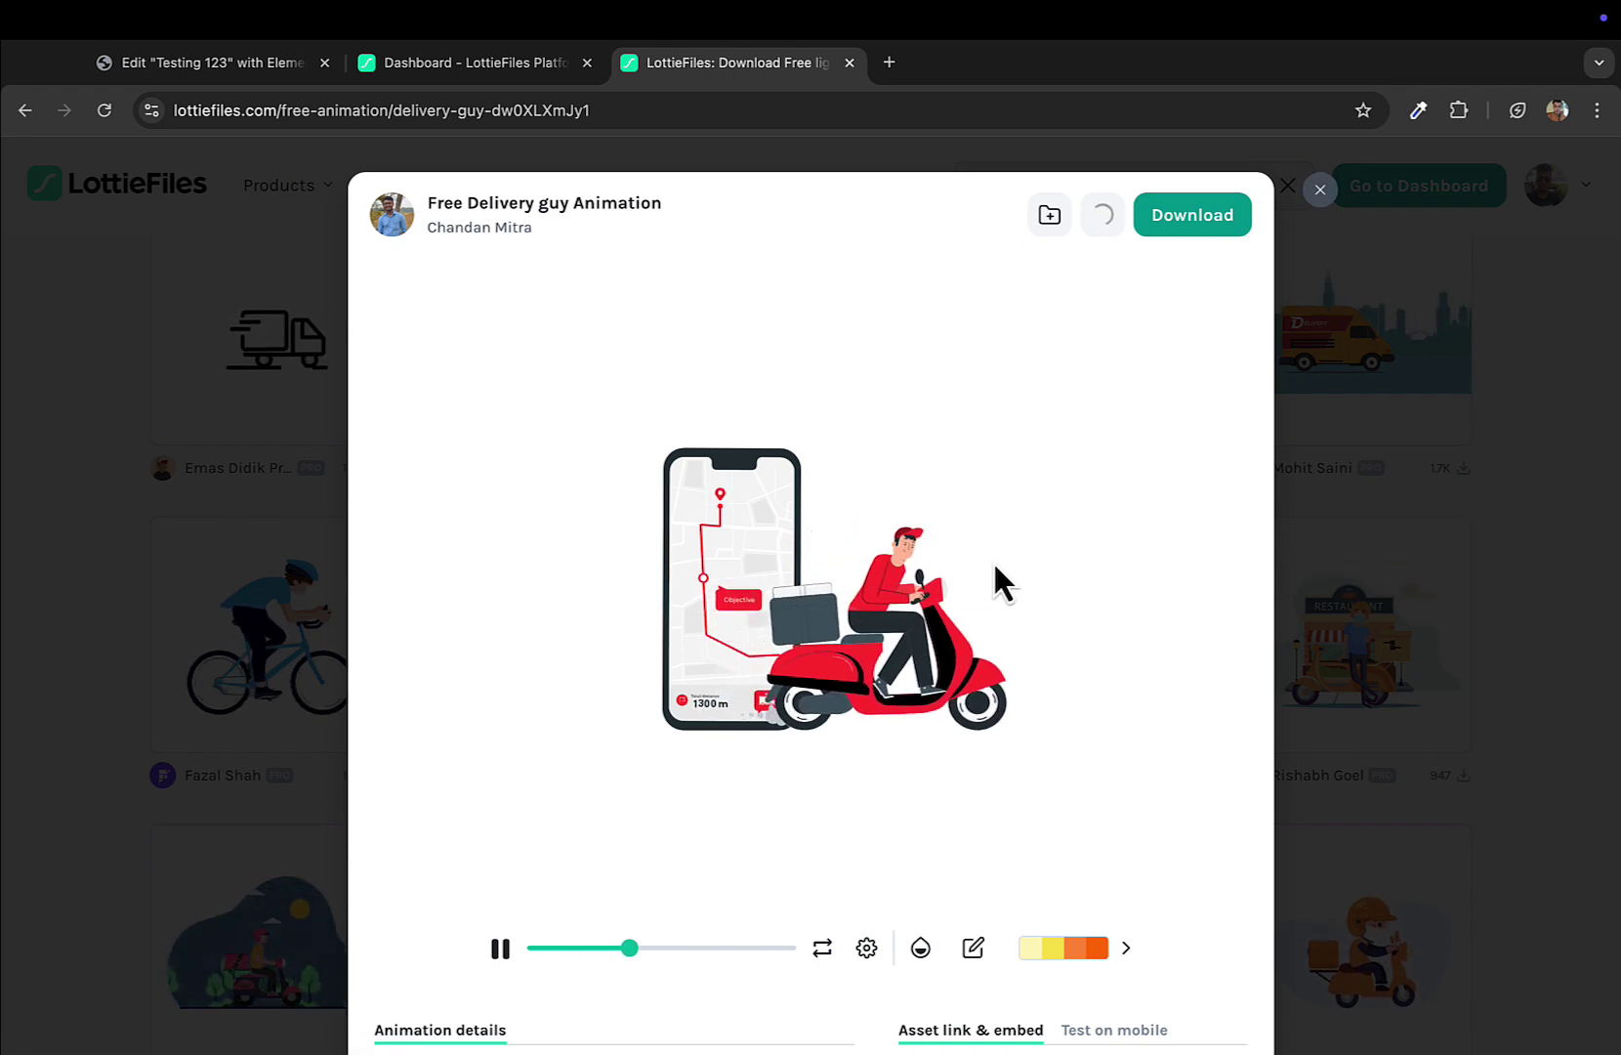
pyautogui.scroll(-2, 1066, 644)
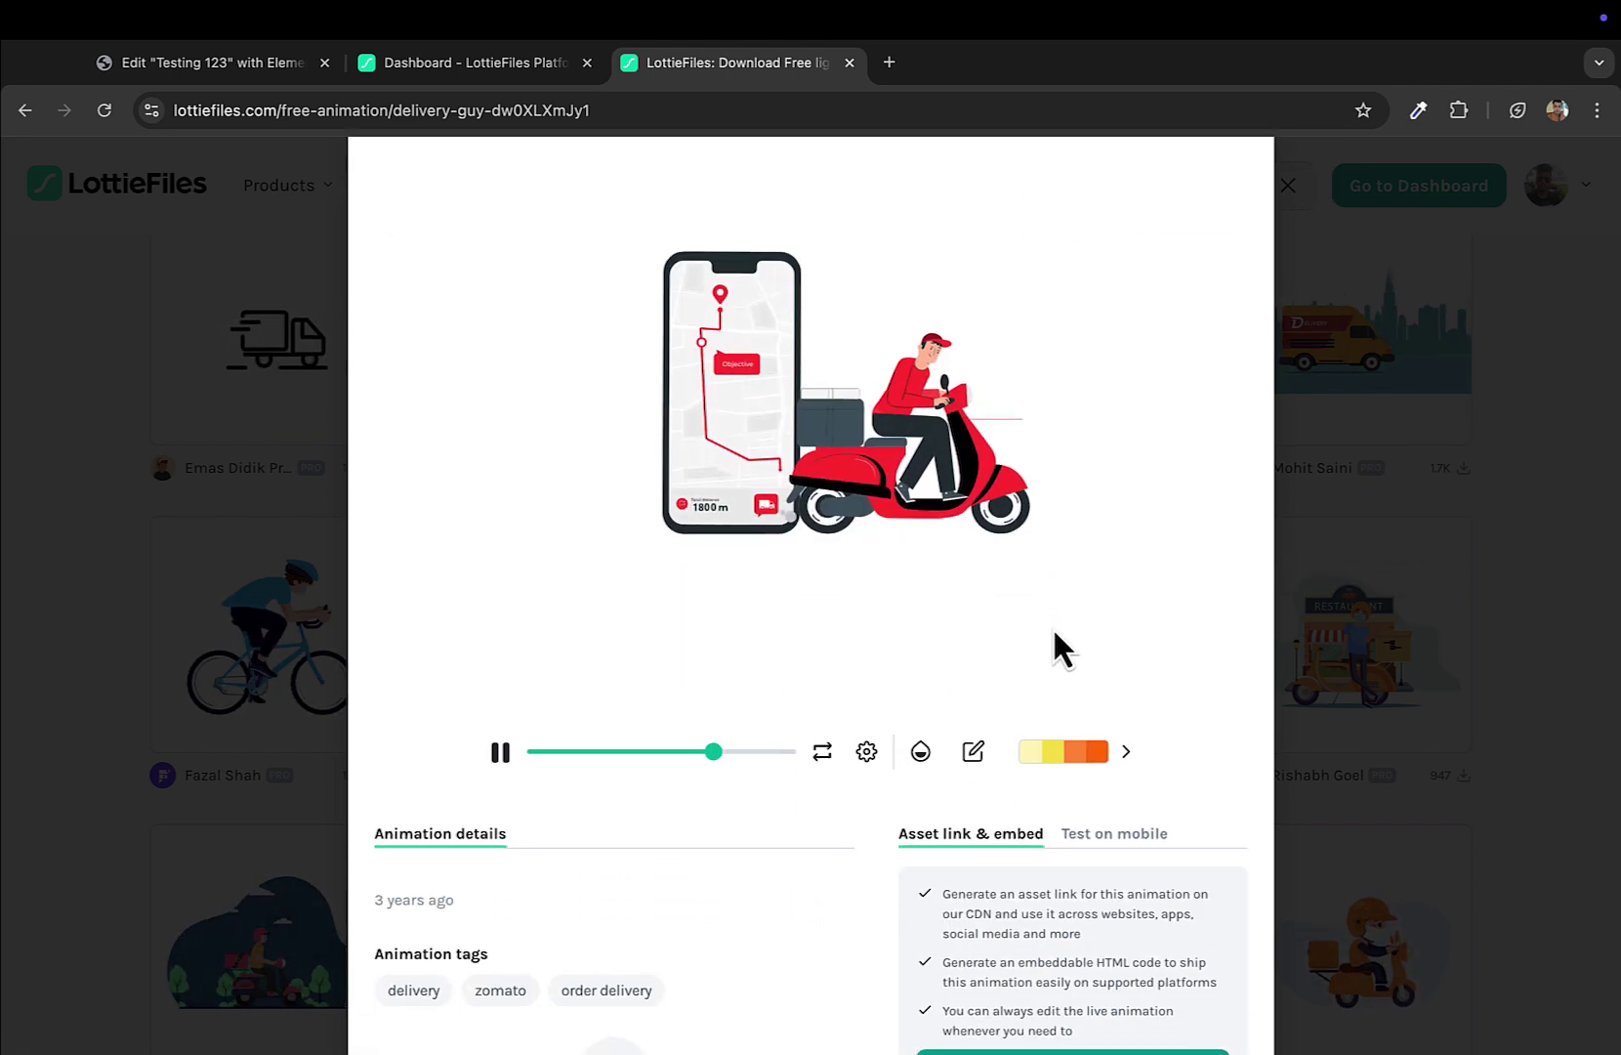
pyautogui.scroll(2, 1057, 635)
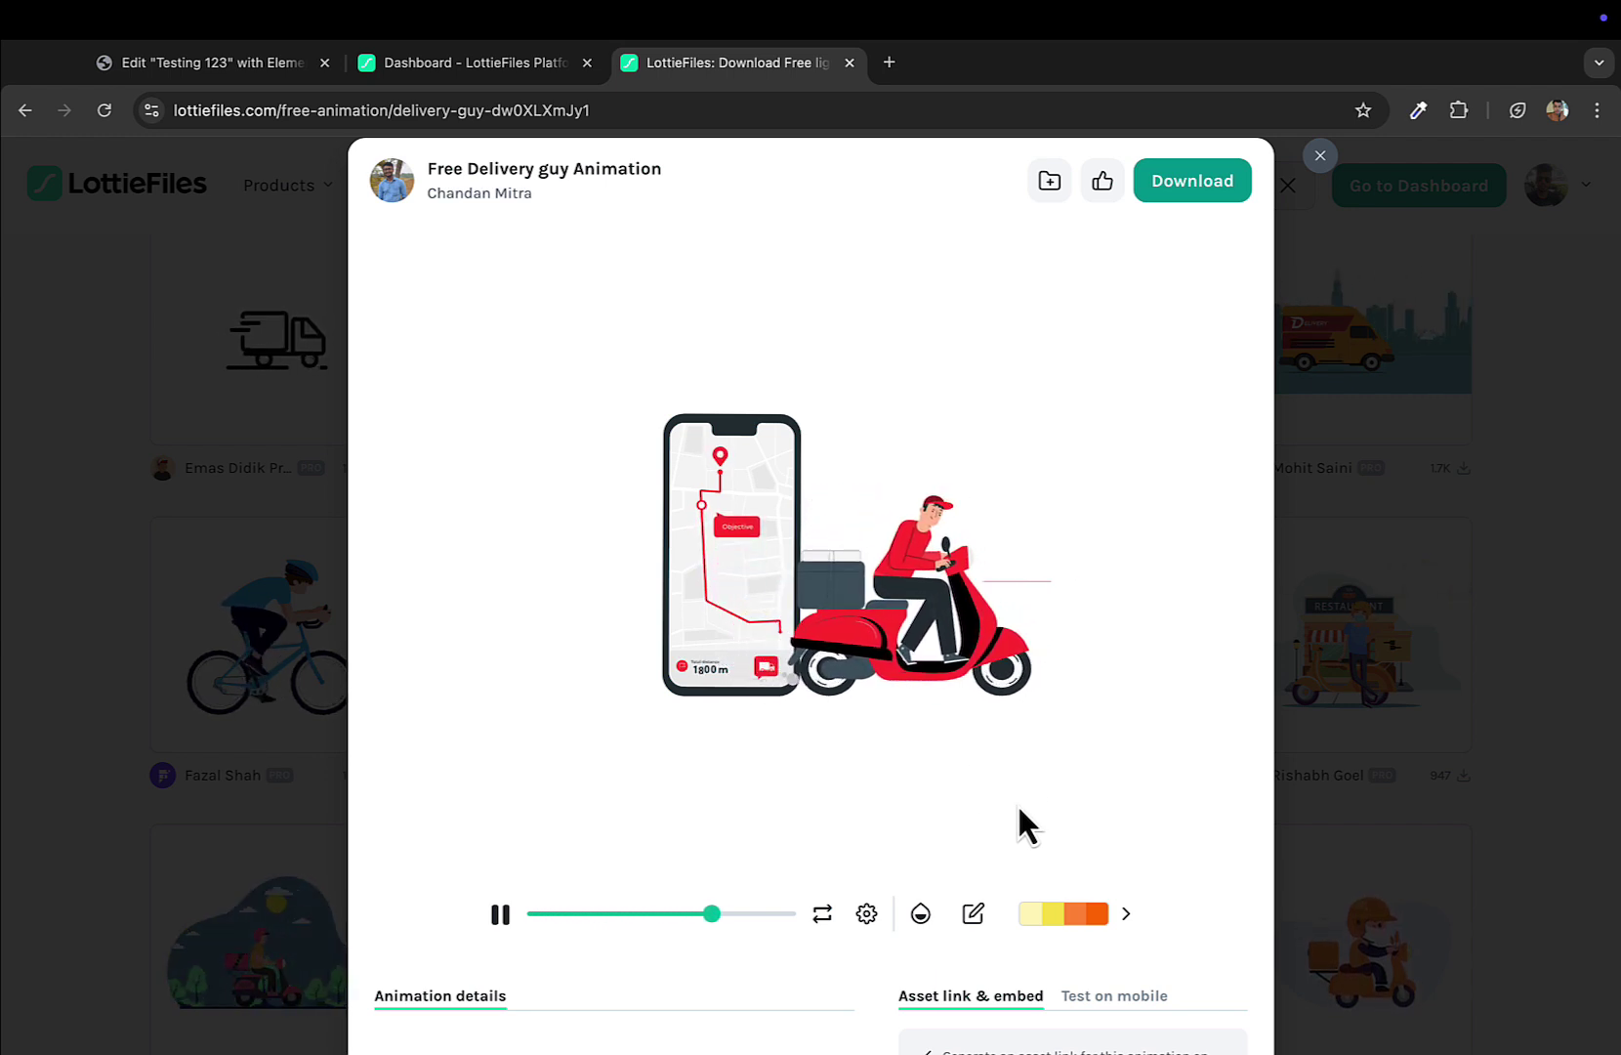
# Explore the animation's edit options, opening and closing the Color Palette panel.
pyautogui.click(974, 916)
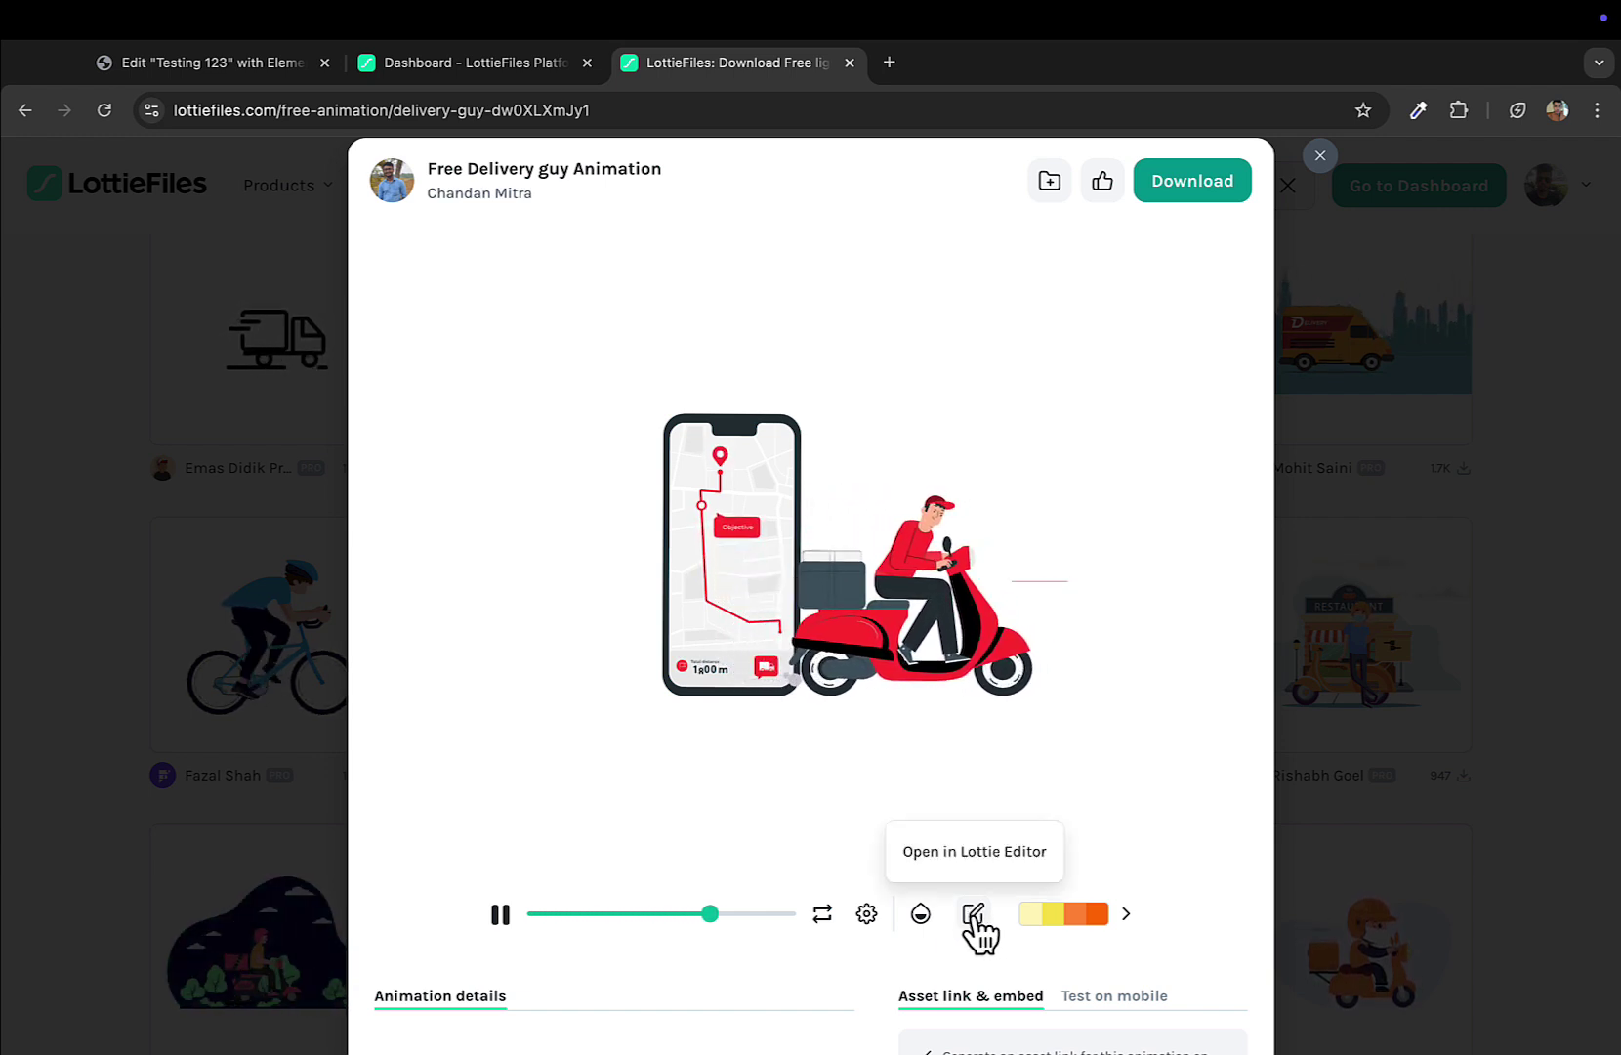
pyautogui.click(1036, 914)
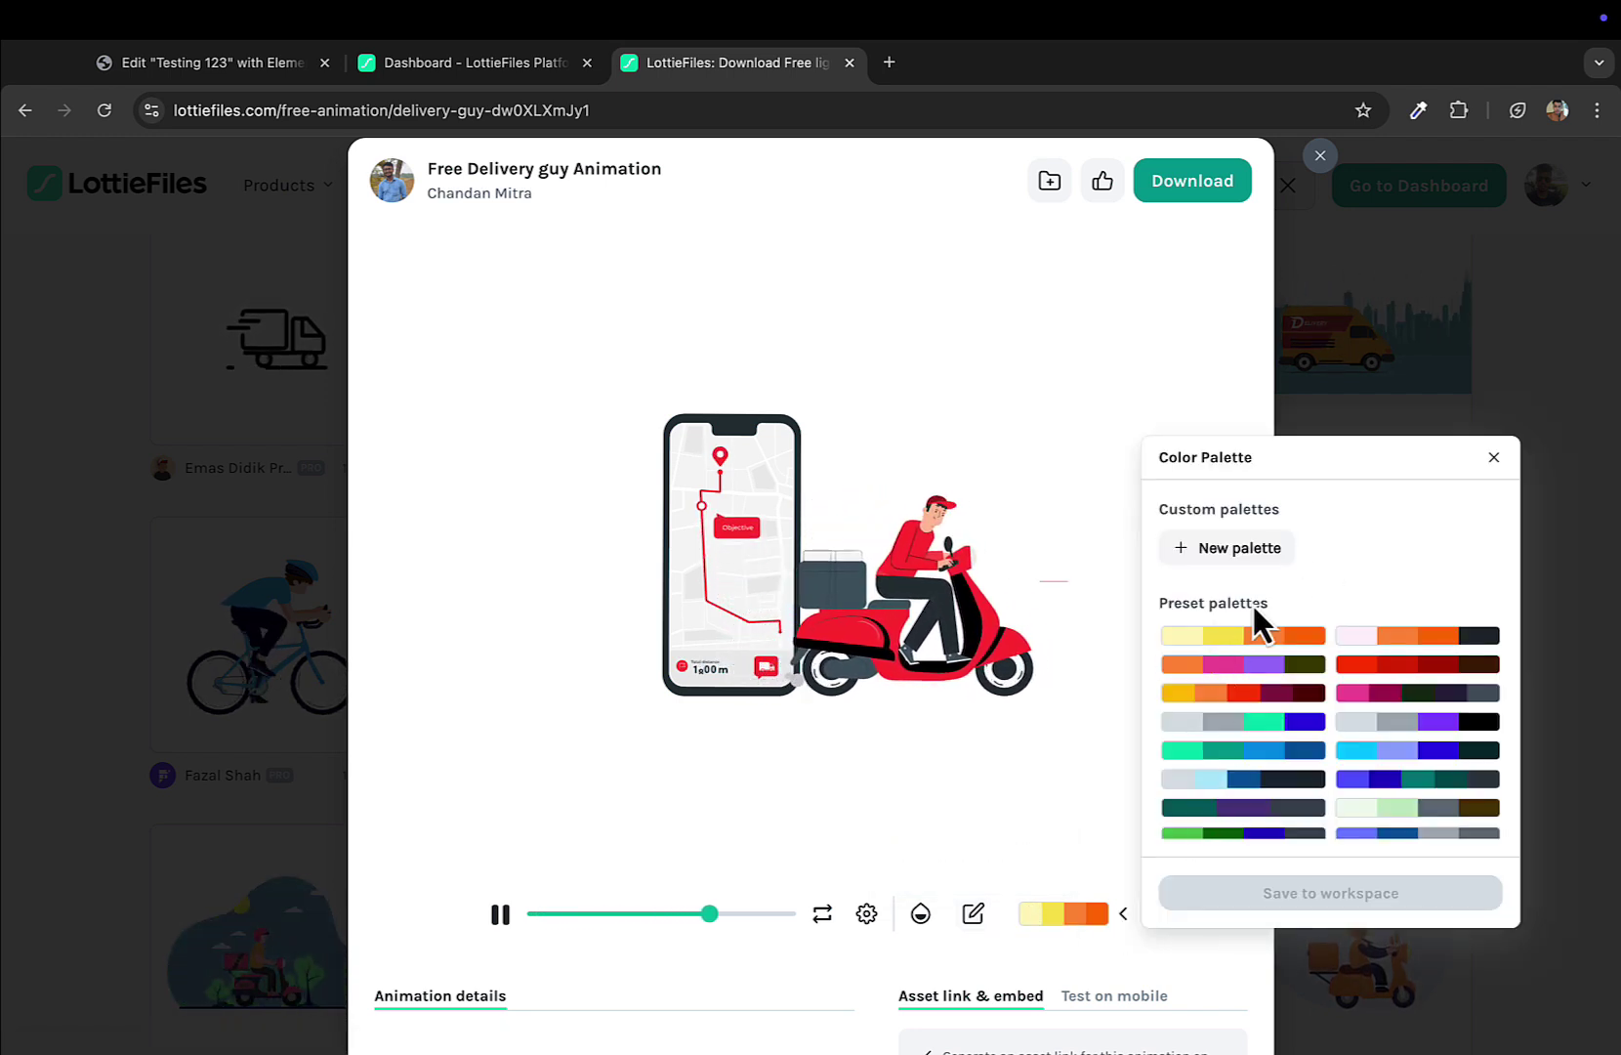
pyautogui.click(1084, 915)
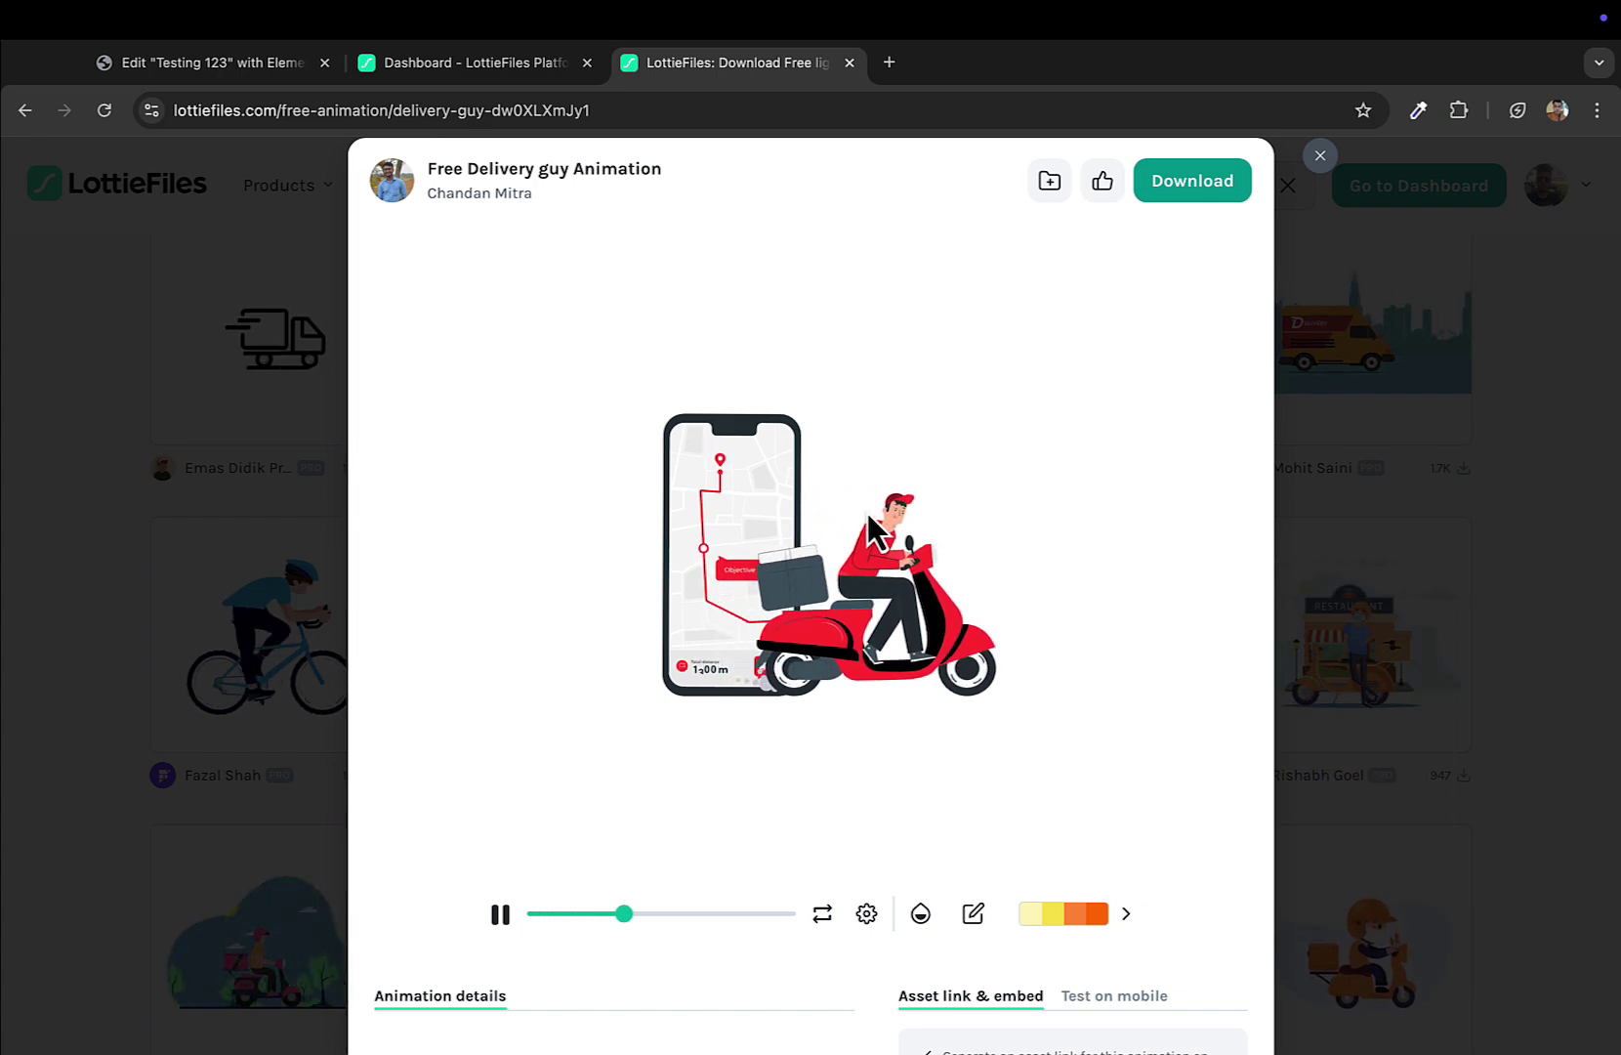
pyautogui.scroll(-4, 830, 815)
pyautogui.scroll(3, 829, 815)
pyautogui.scroll(-5, 829, 814)
pyautogui.scroll(4, 830, 815)
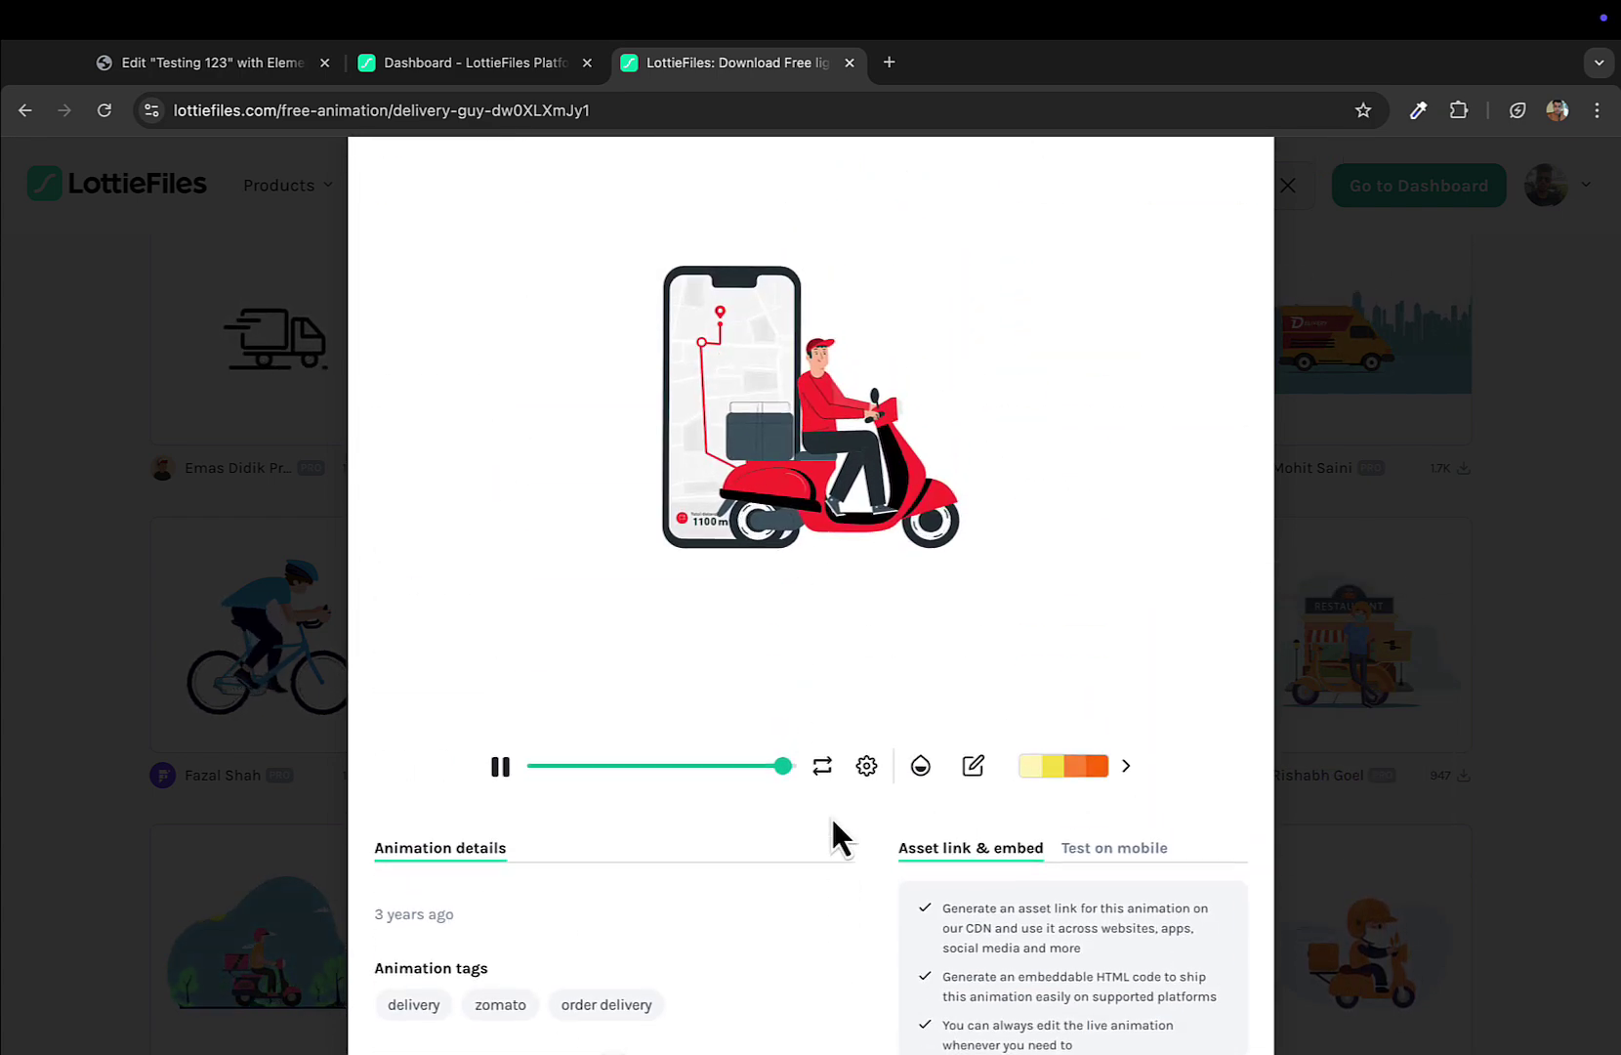
pyautogui.scroll(2, 829, 815)
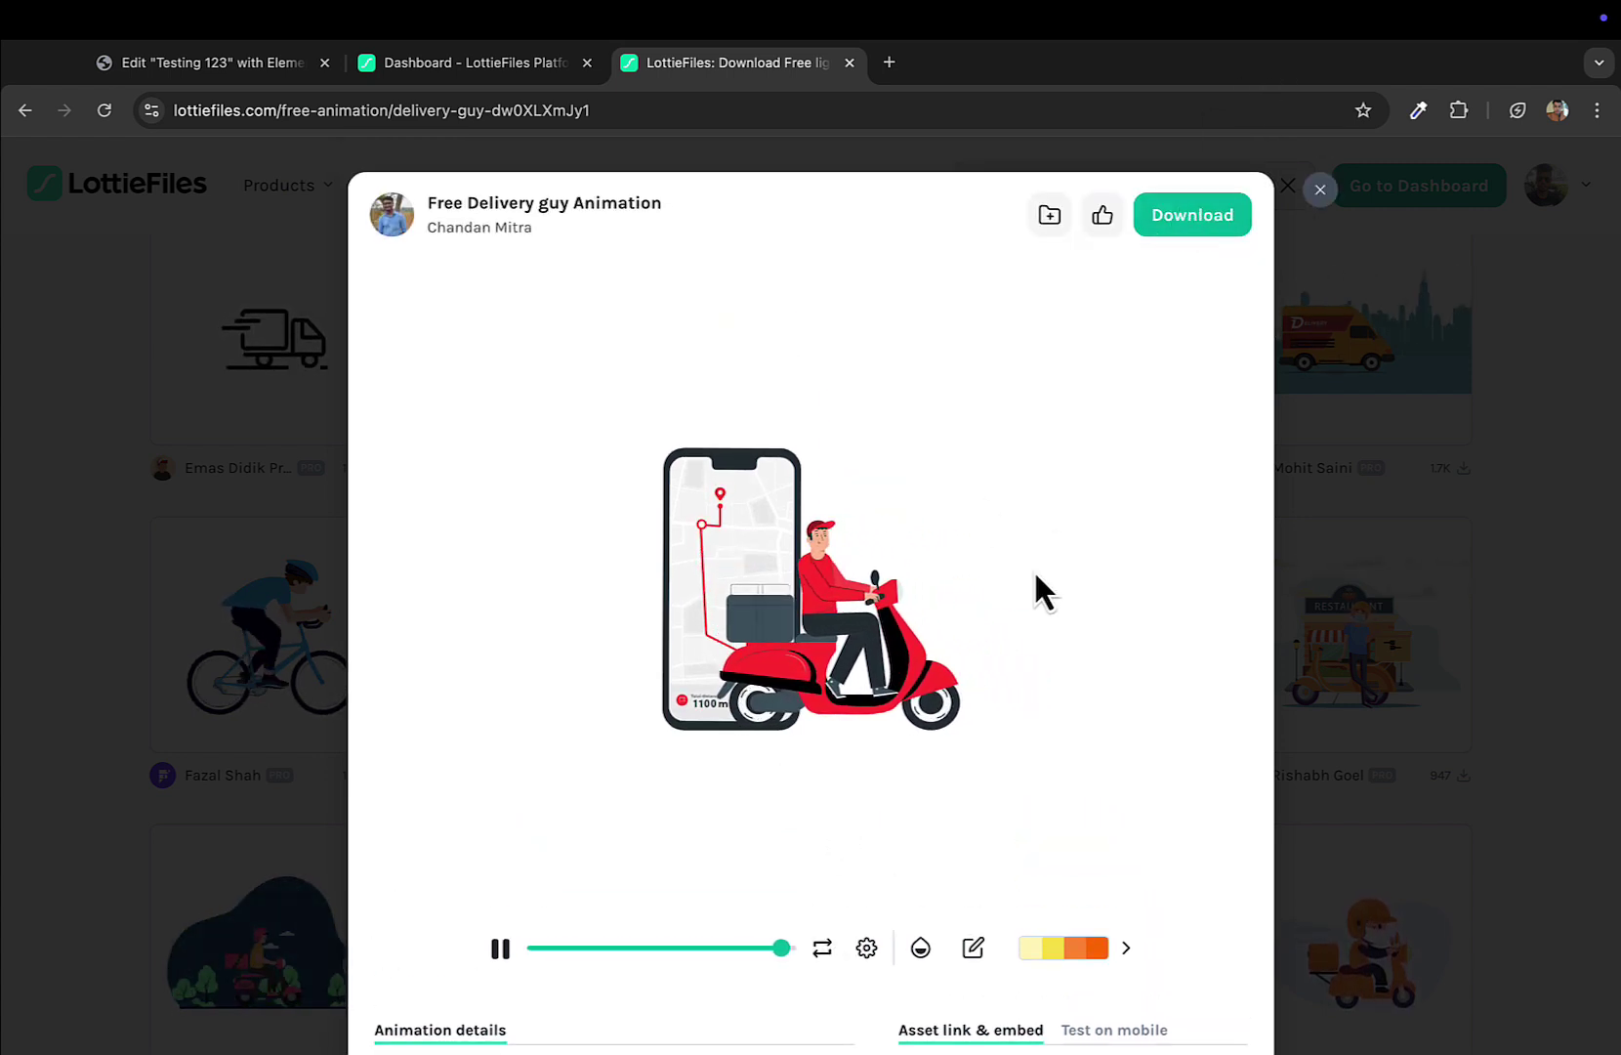
pyautogui.scroll(-5, 1036, 574)
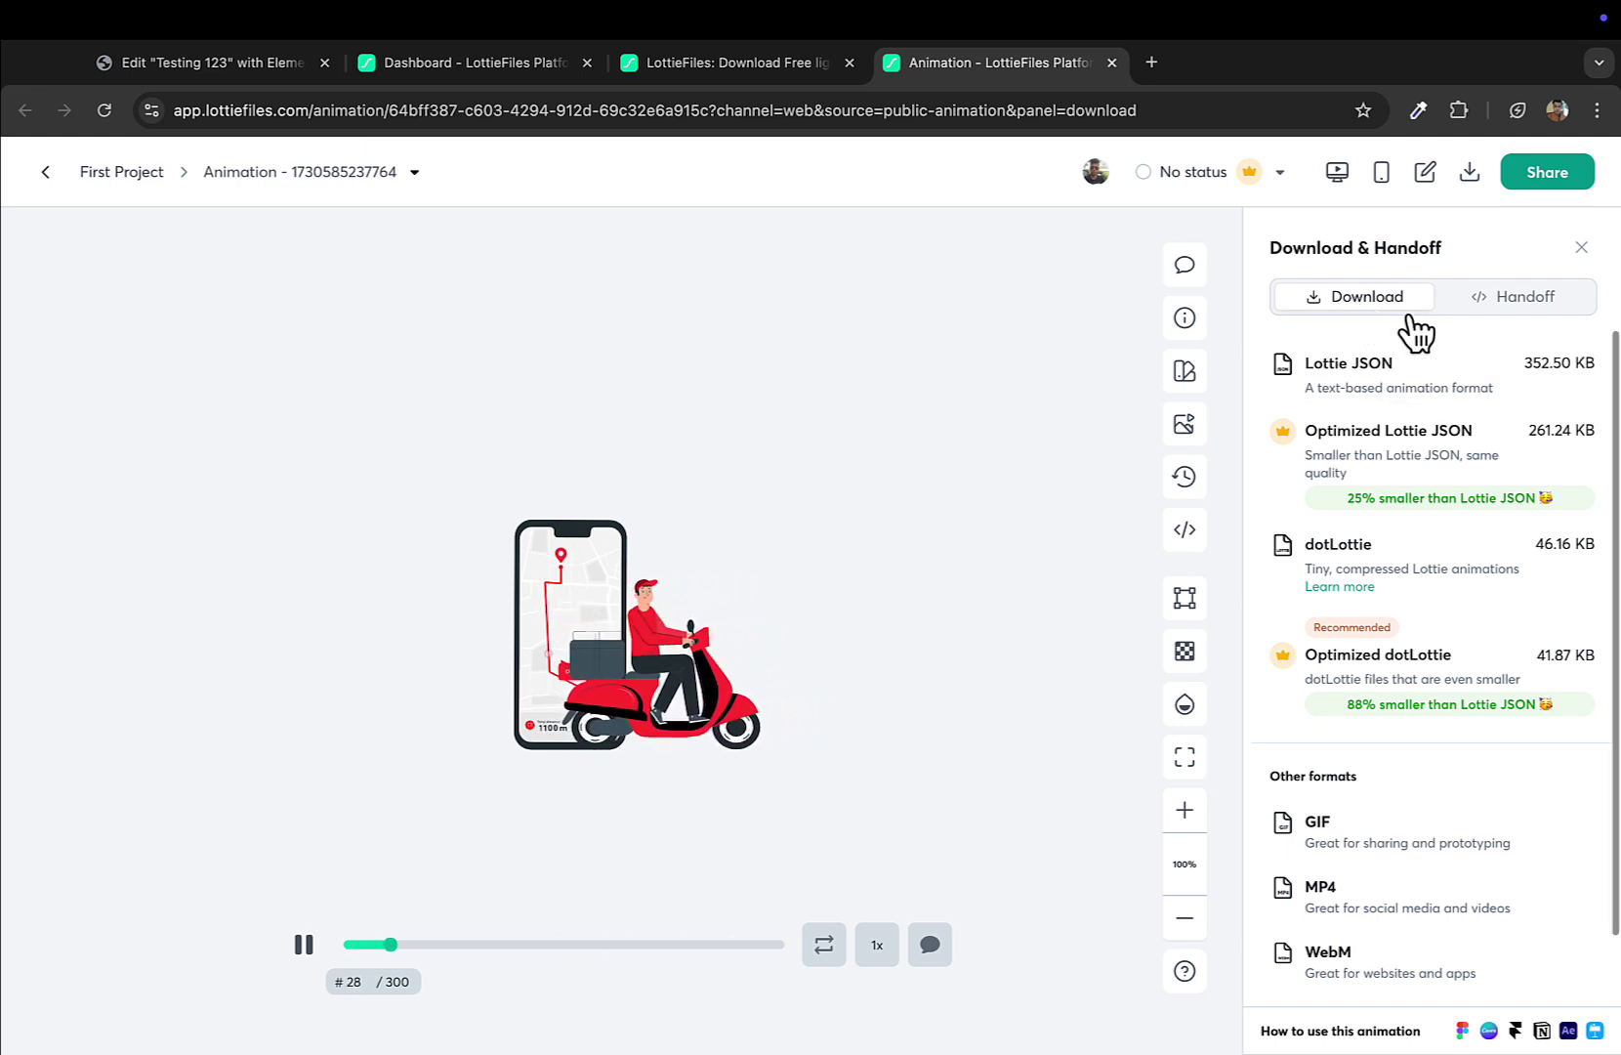
# Wait until the download formats finish optimizing, with Lottie JSON at 352.50 KB.
pyautogui.moveTo(1416, 391)
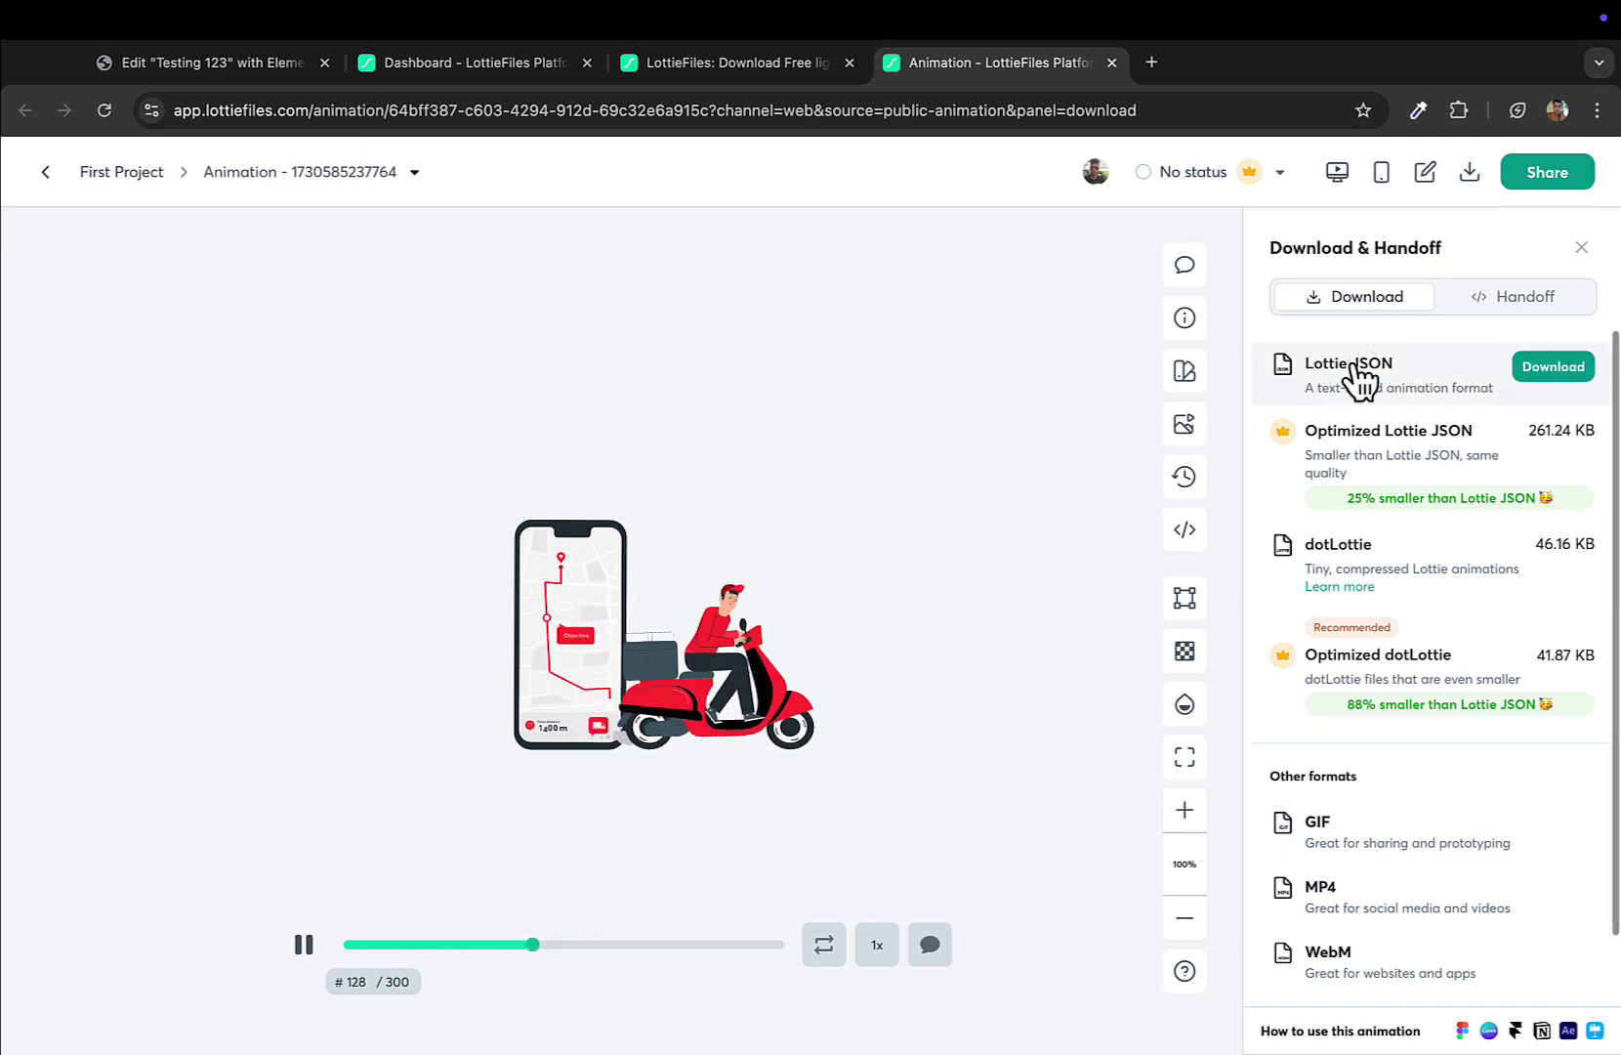
# Copy the delivery animation's Lottie JSON asset link from Download & Handoff.
pyautogui.click(1498, 295)
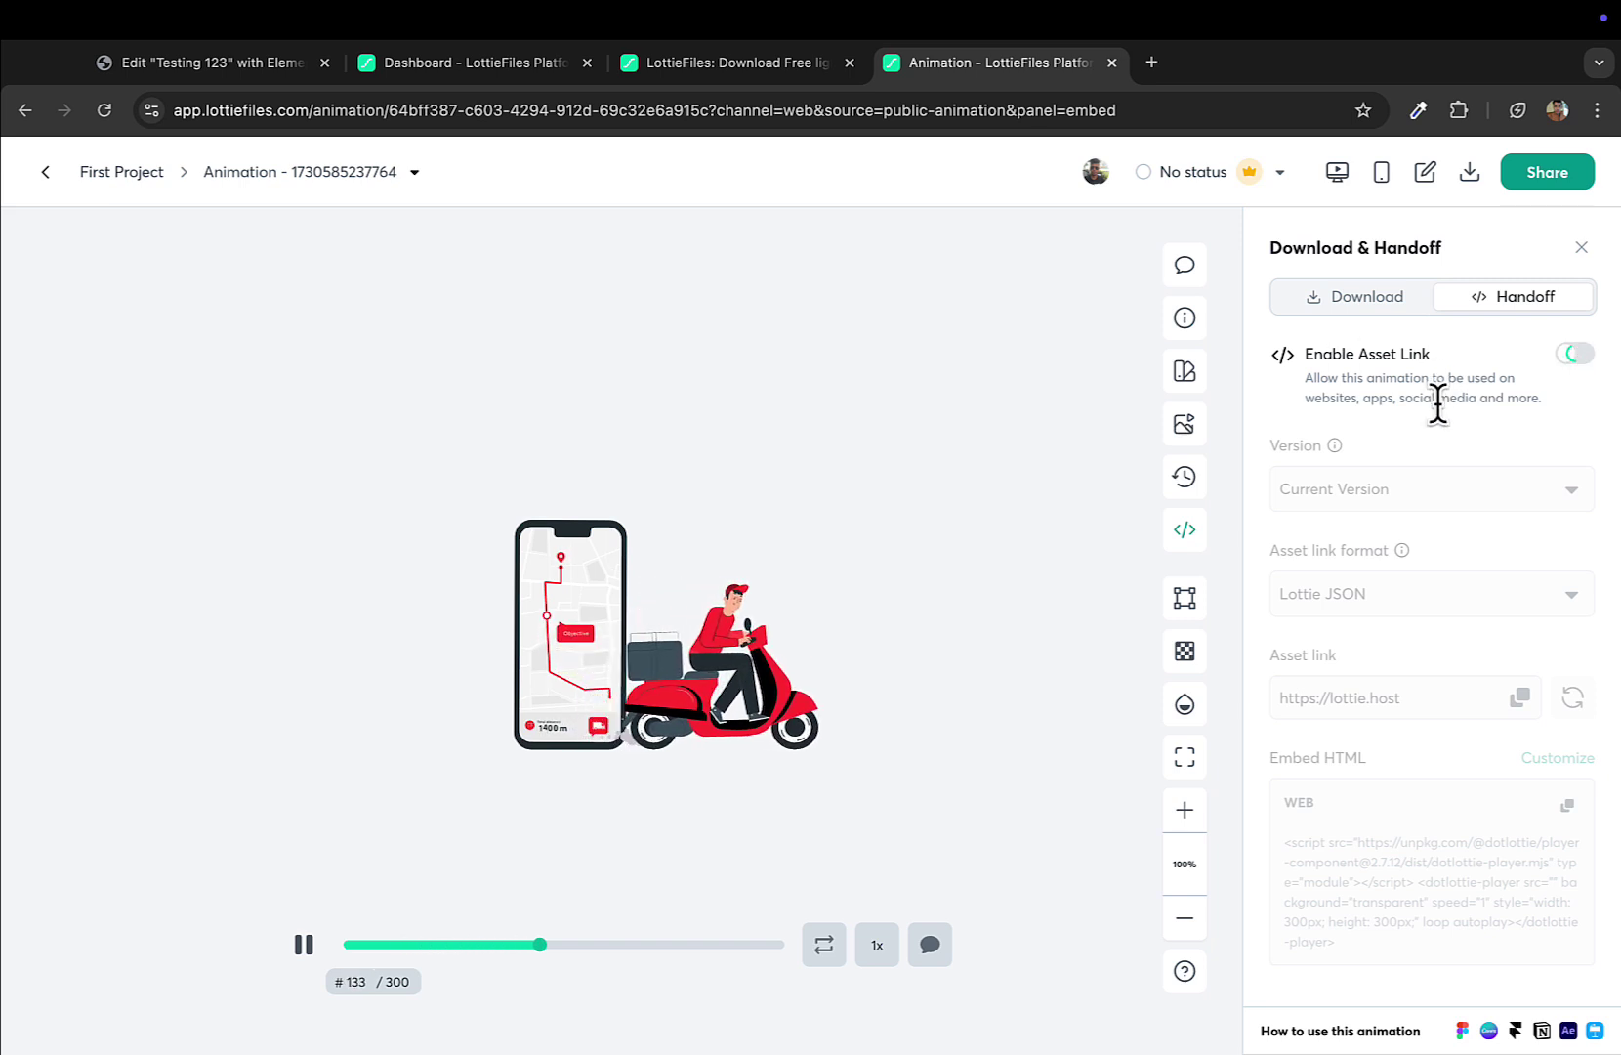
pyautogui.click(1289, 674)
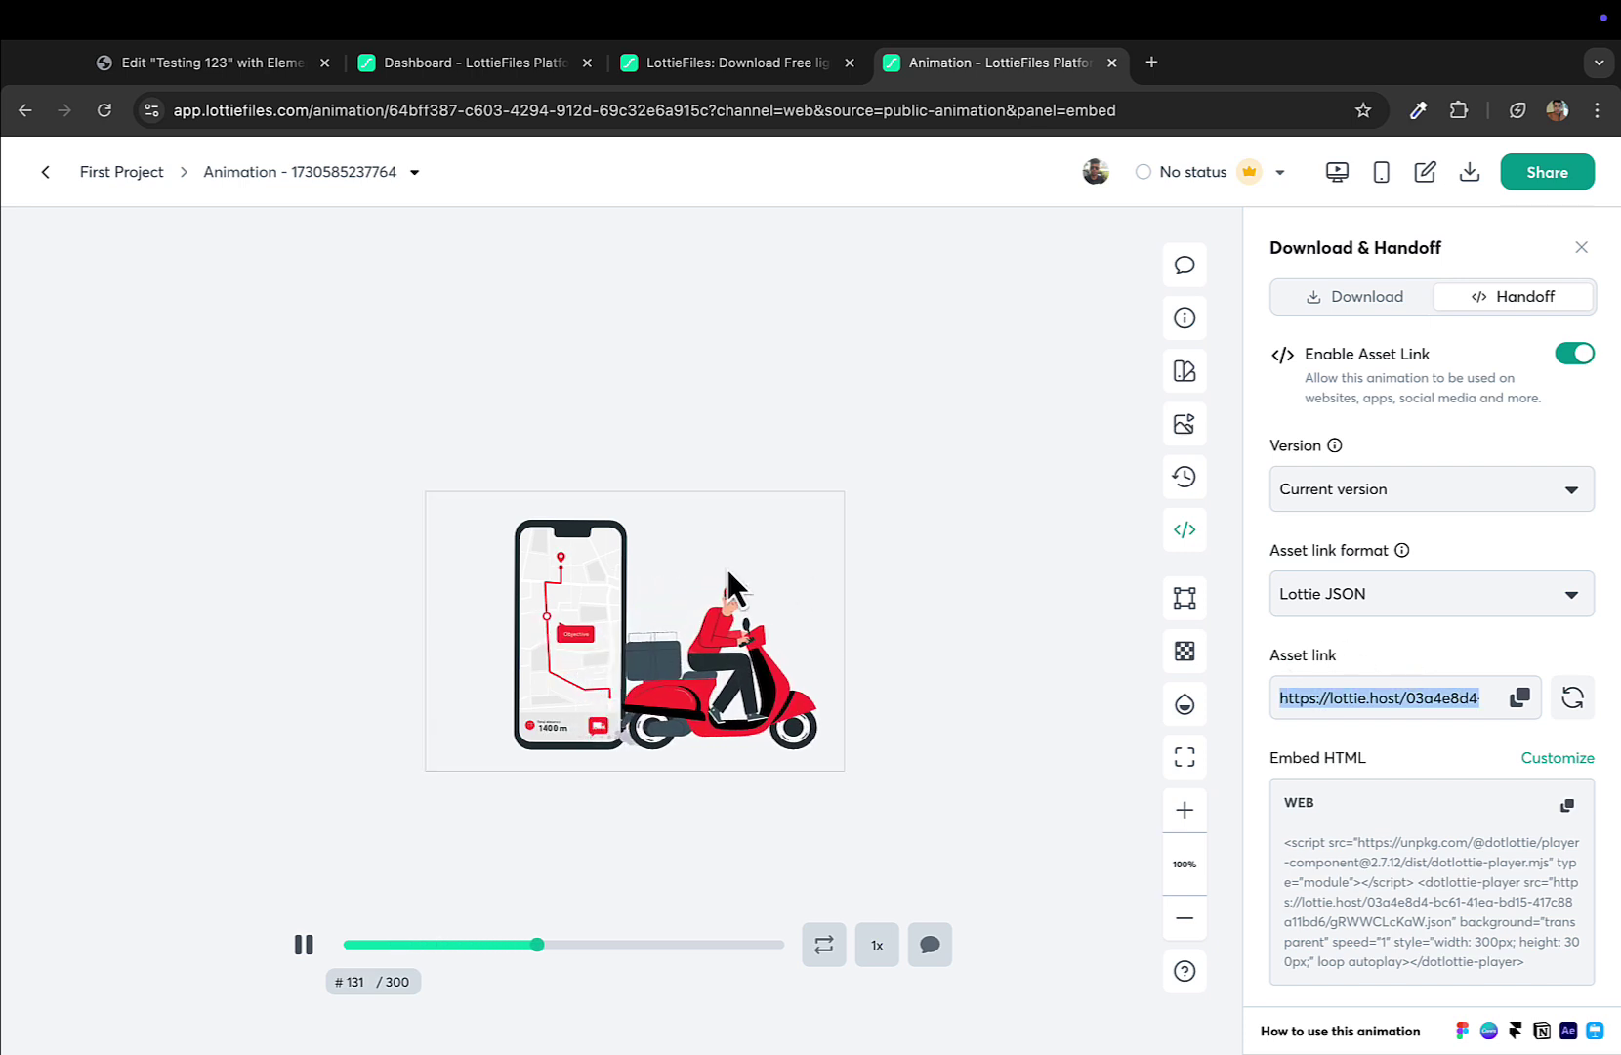
pyautogui.click(1521, 699)
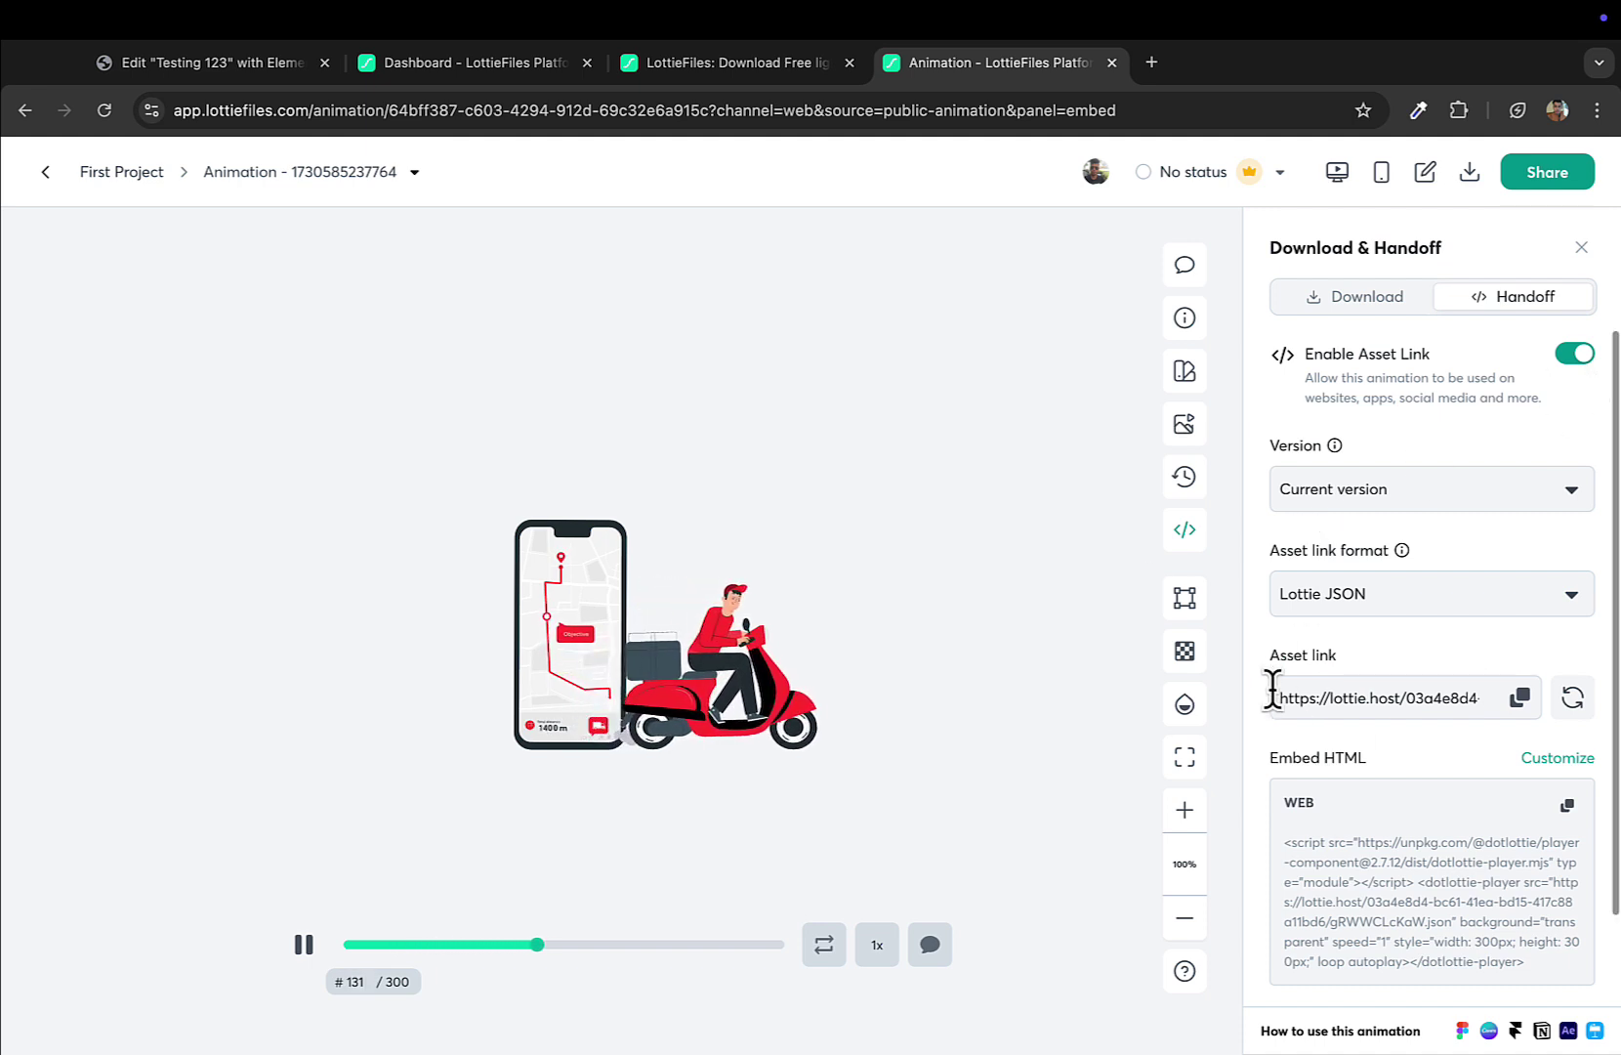
pyautogui.tripleClick(1286, 658)
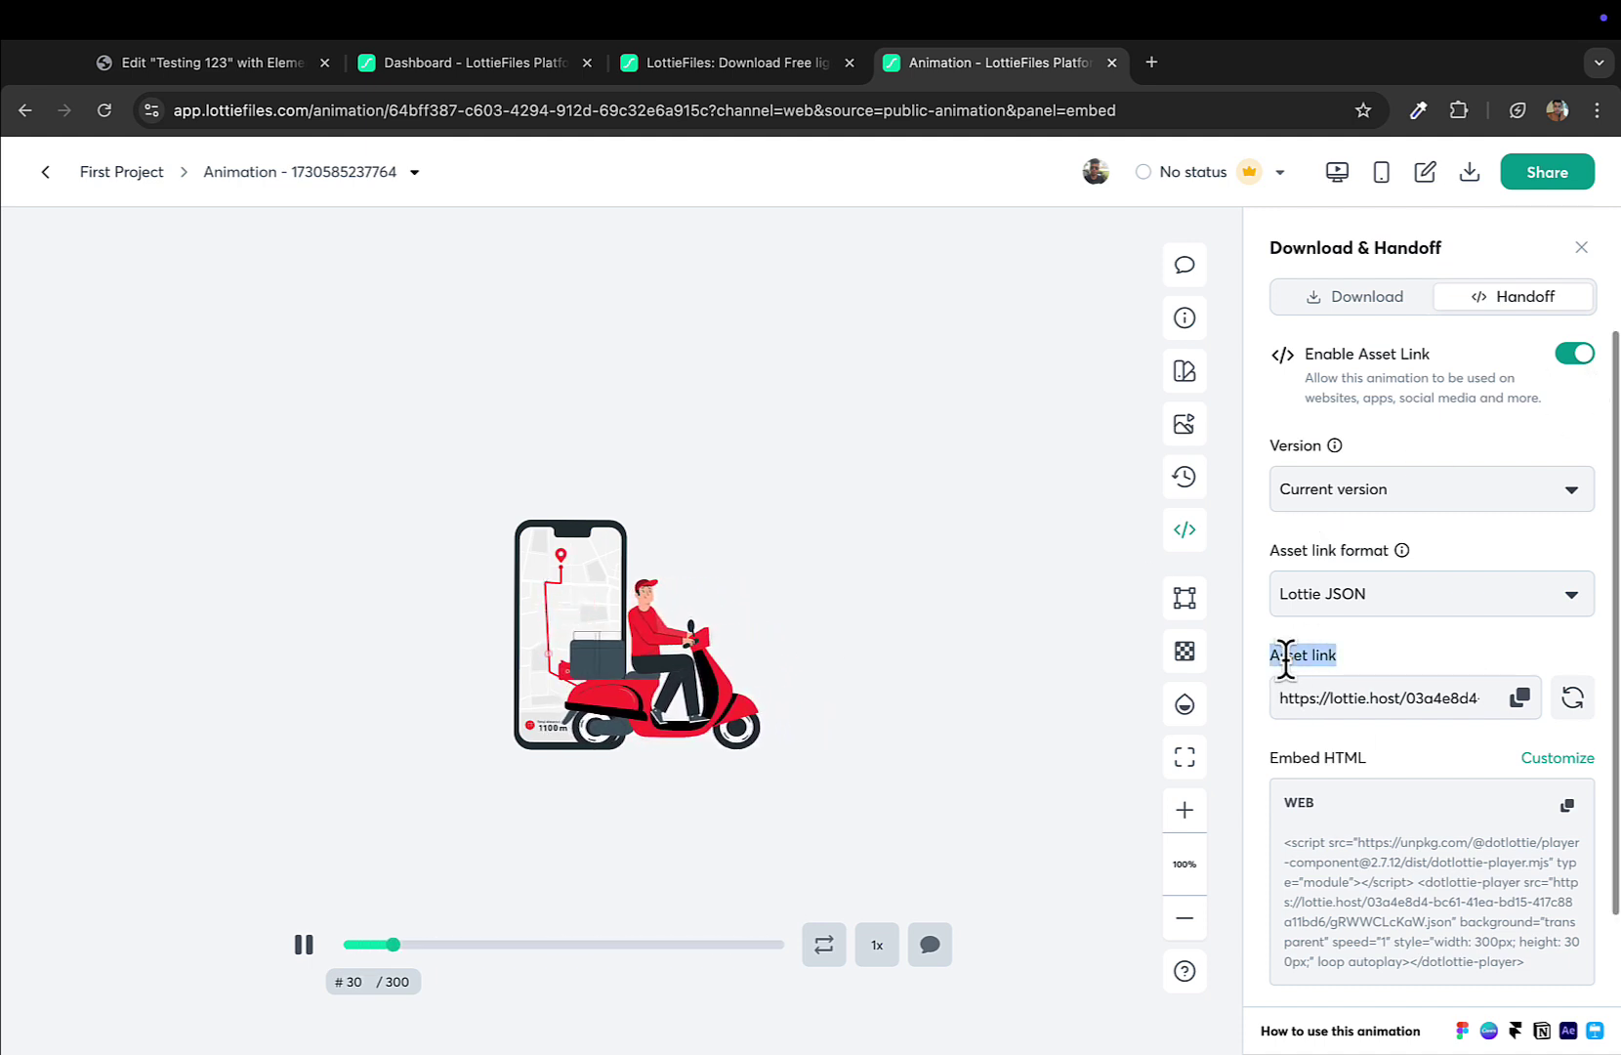
pyautogui.click(1541, 698)
# Add a two-column Flexbox container to Testing 123 and open the widget panel for its right column.
pyautogui.click(656, 65)
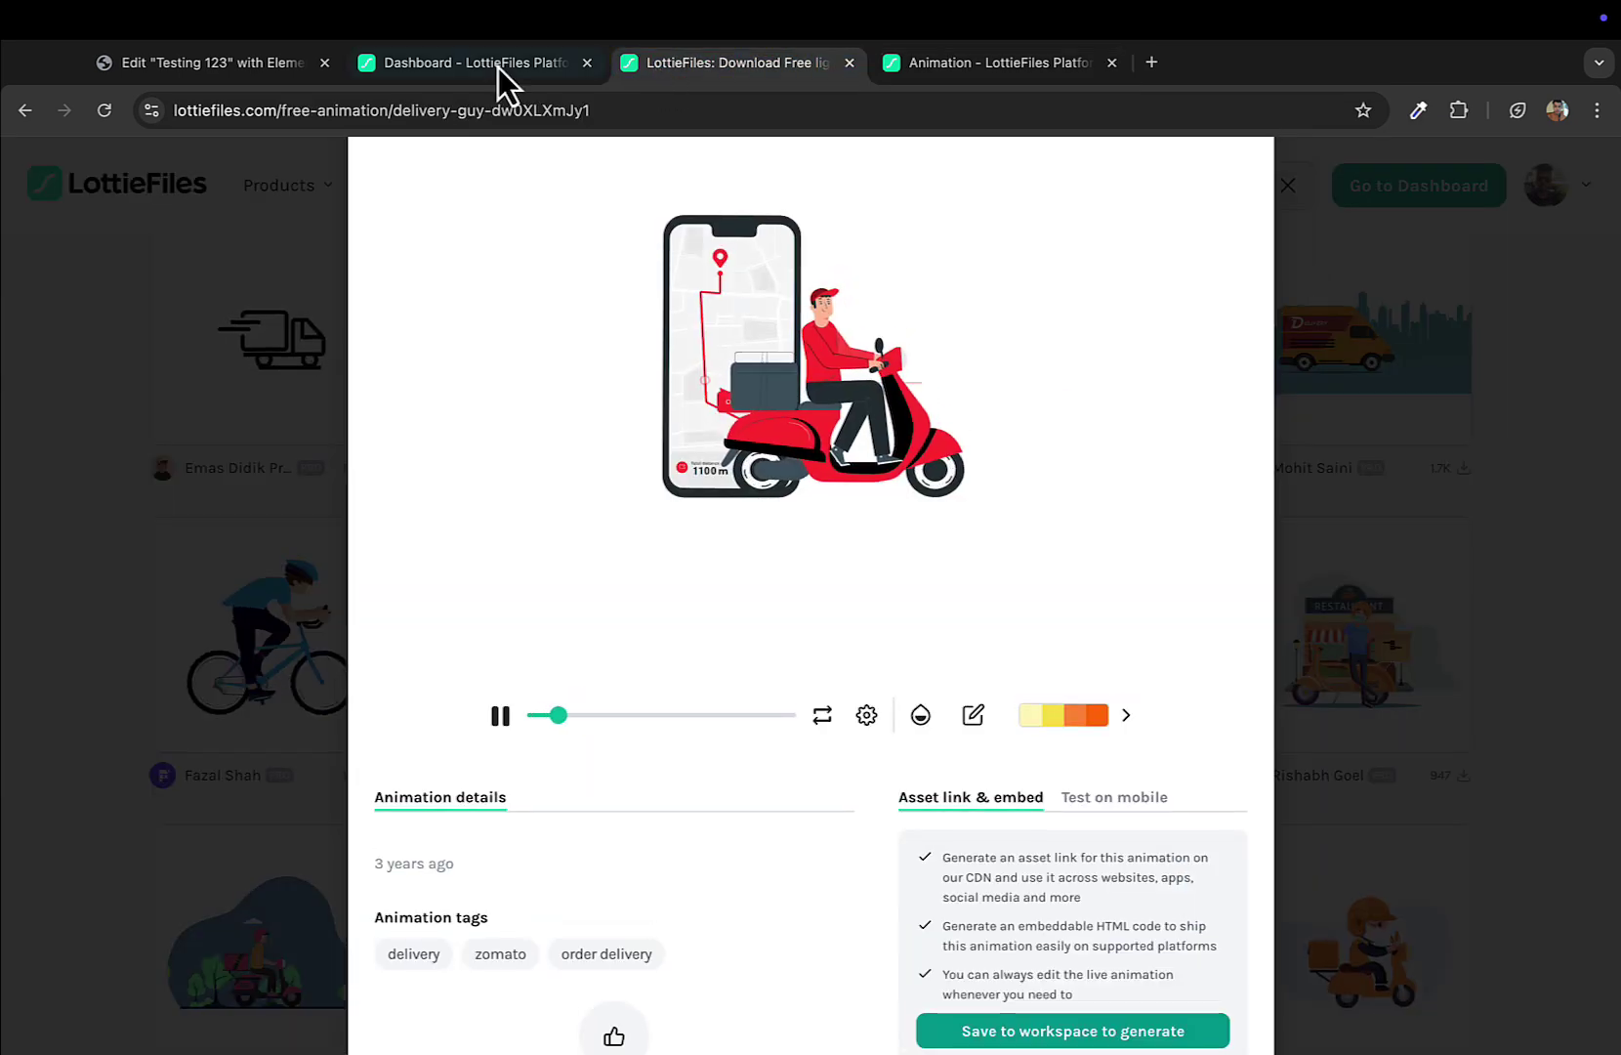
pyautogui.click(227, 64)
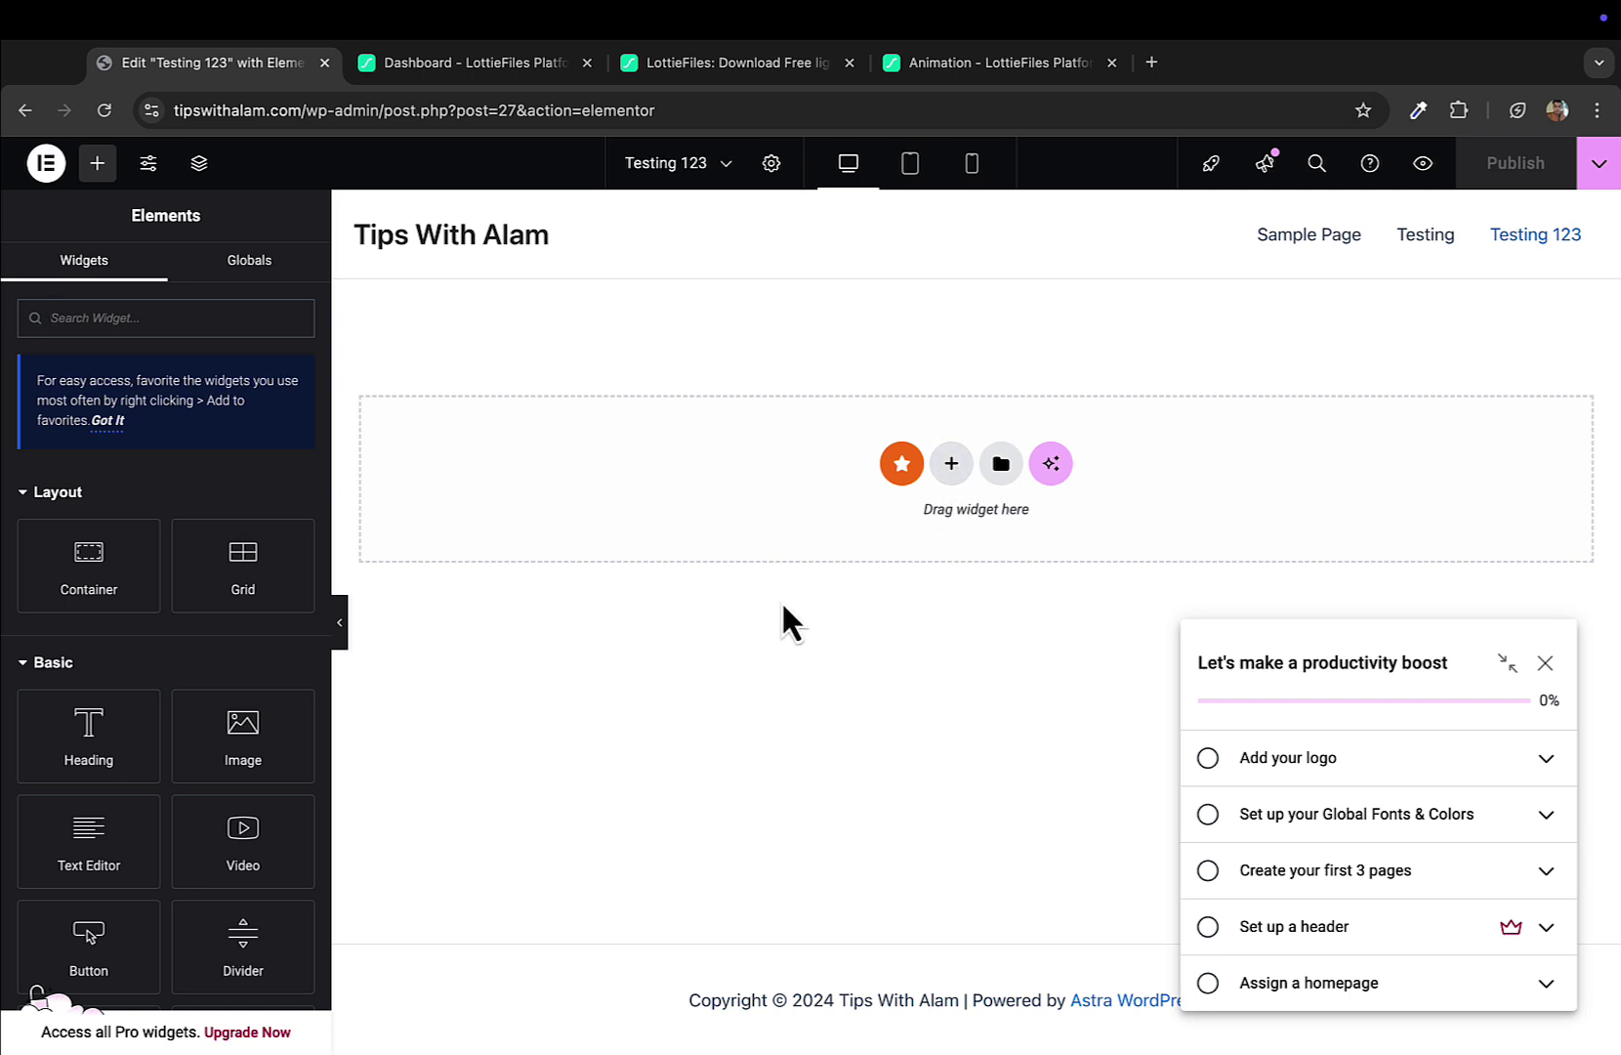
pyautogui.click(947, 469)
pyautogui.click(939, 567)
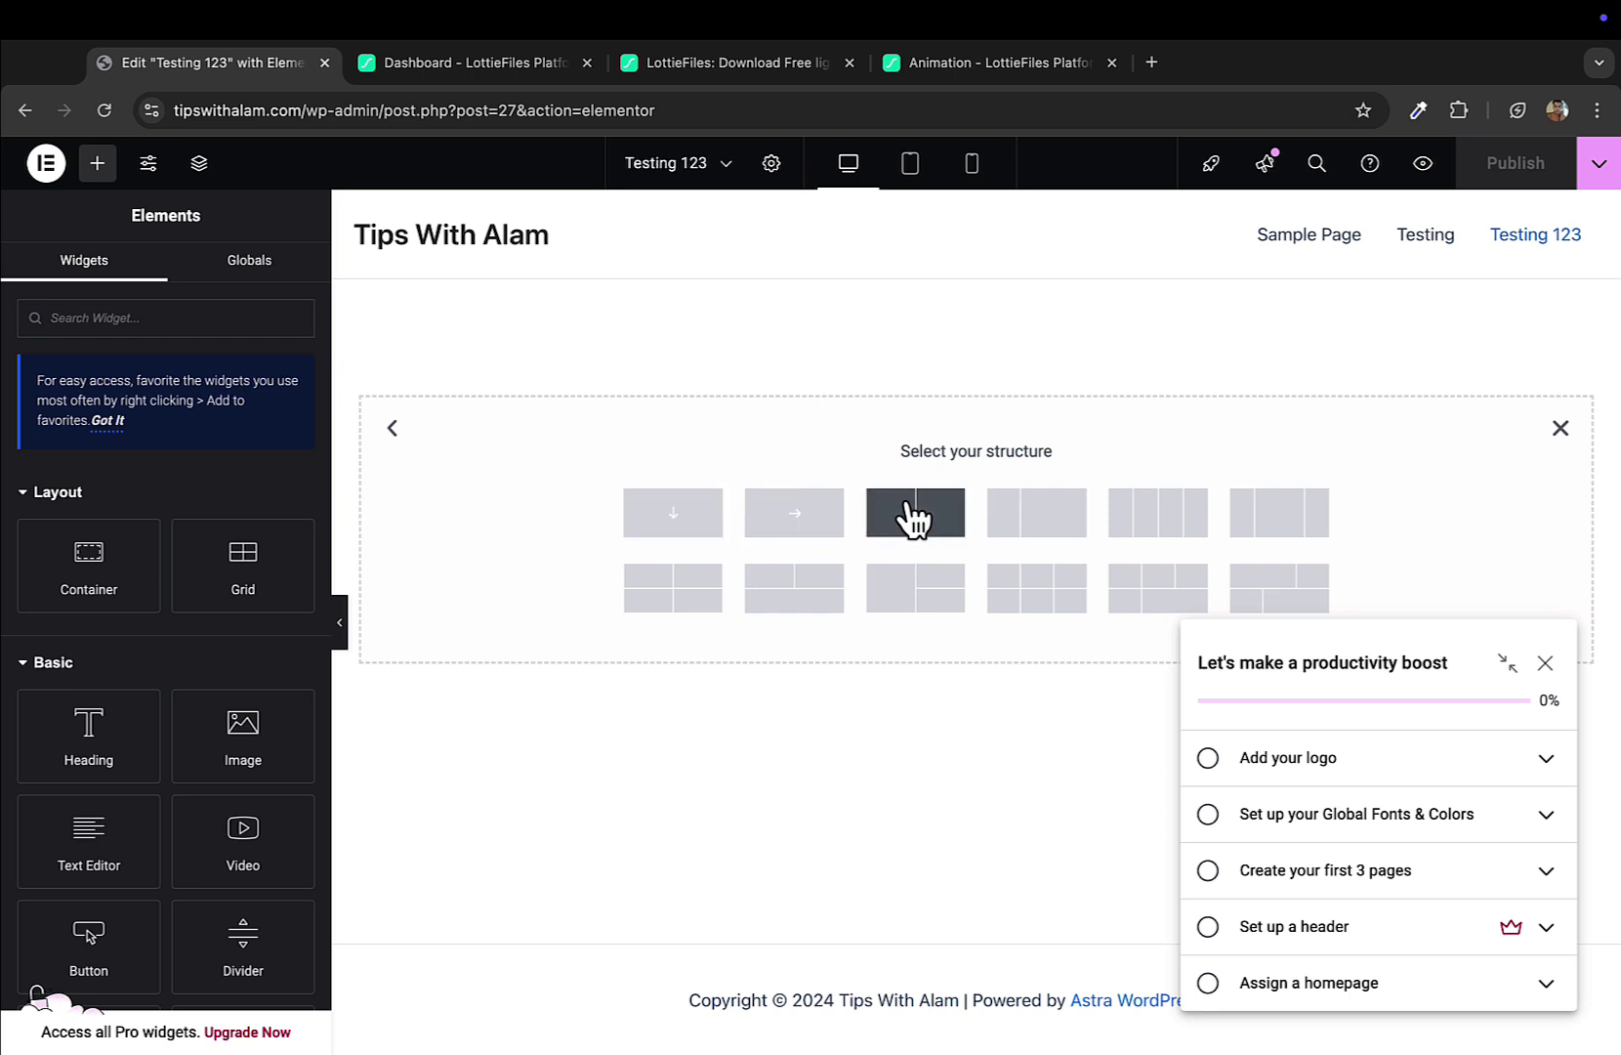
pyautogui.click(905, 508)
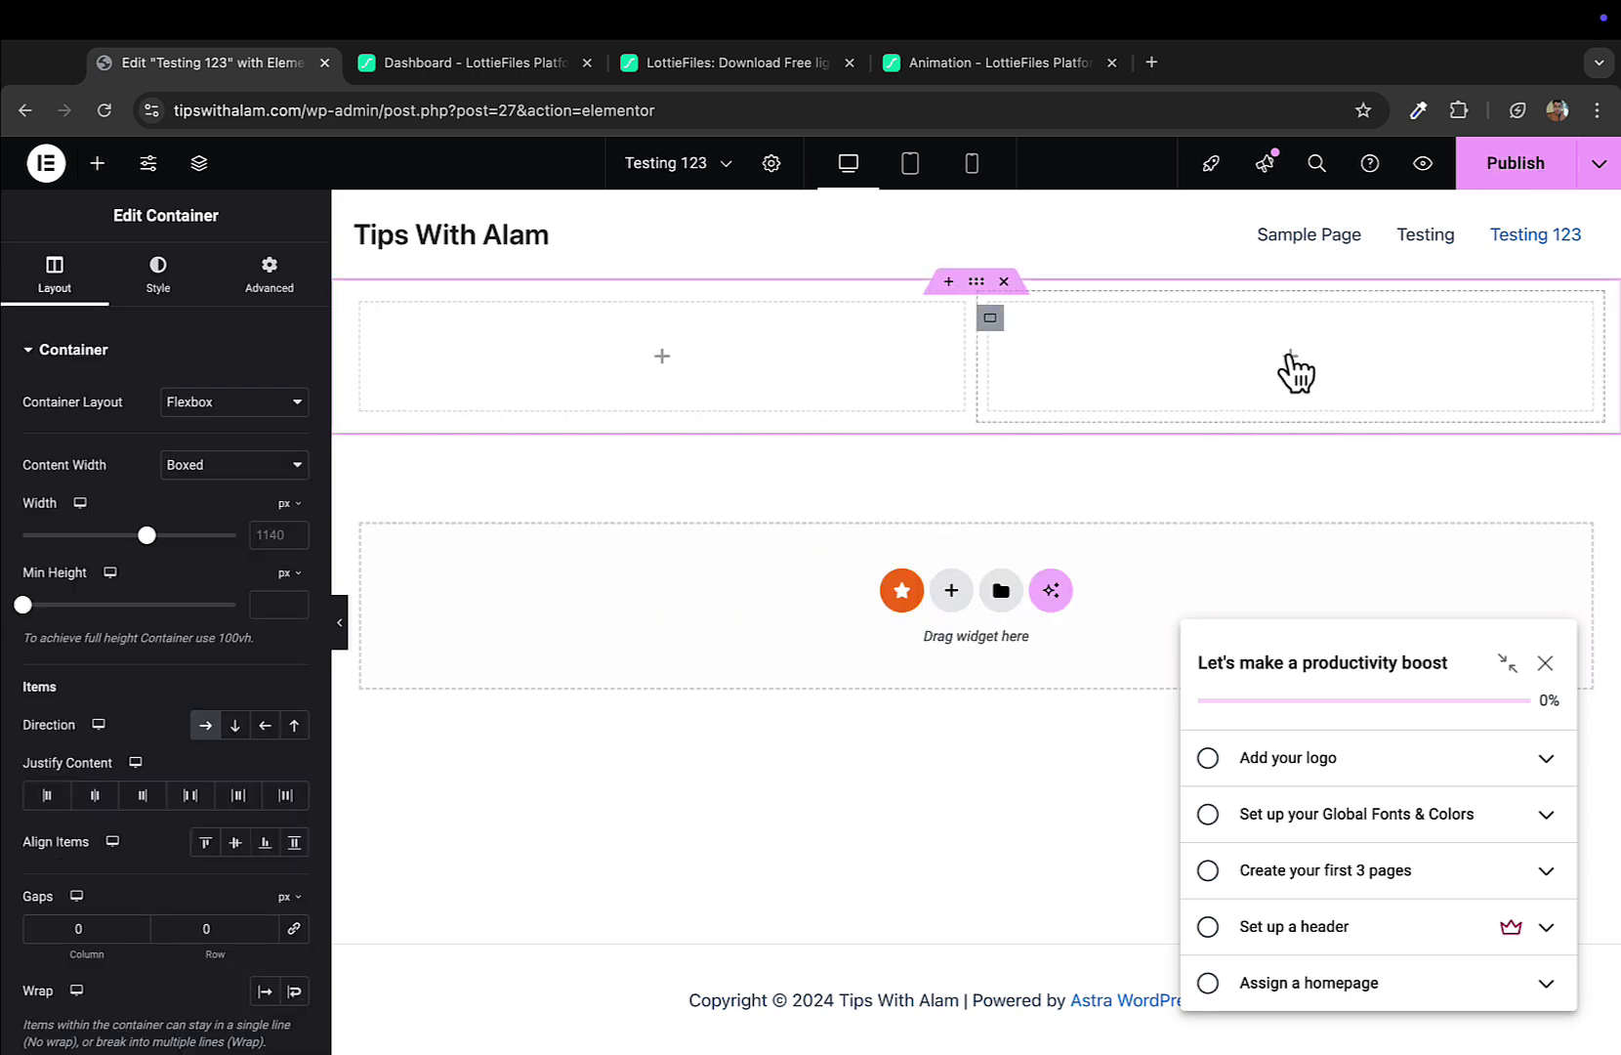
pyautogui.click(1290, 357)
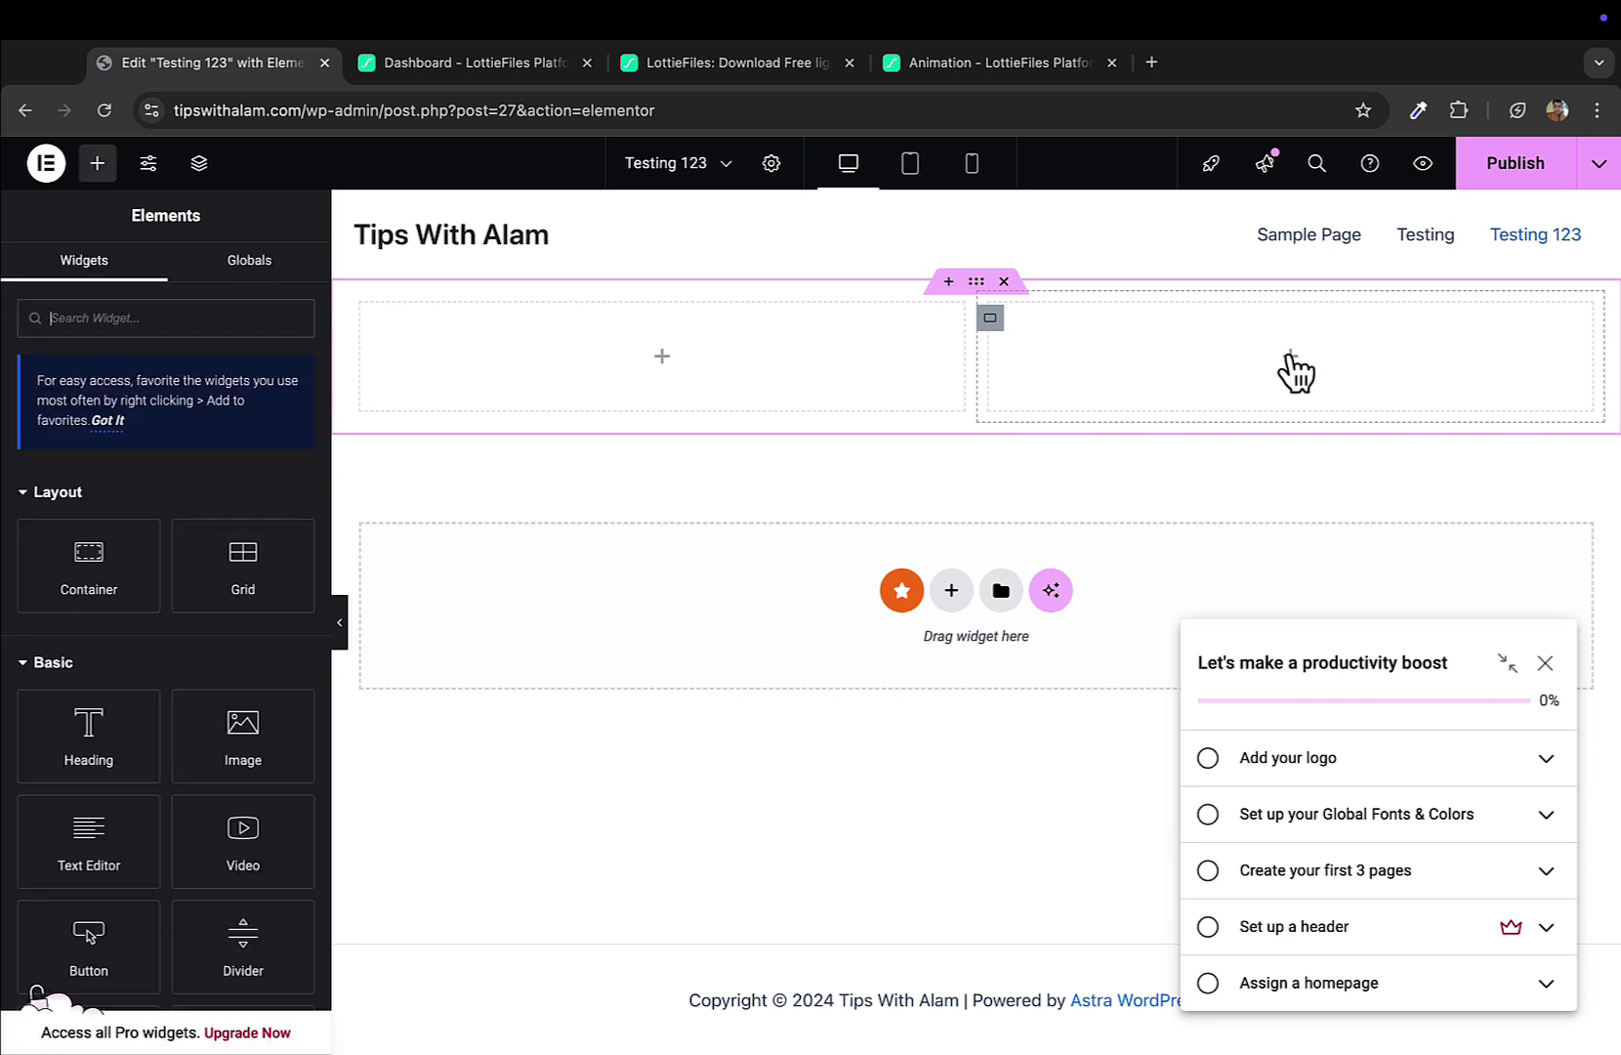
pyautogui.click(153, 312)
# Filter the widgets by 'lotti' to show Lottie Animations and Lottie.
pyautogui.write('lottie')
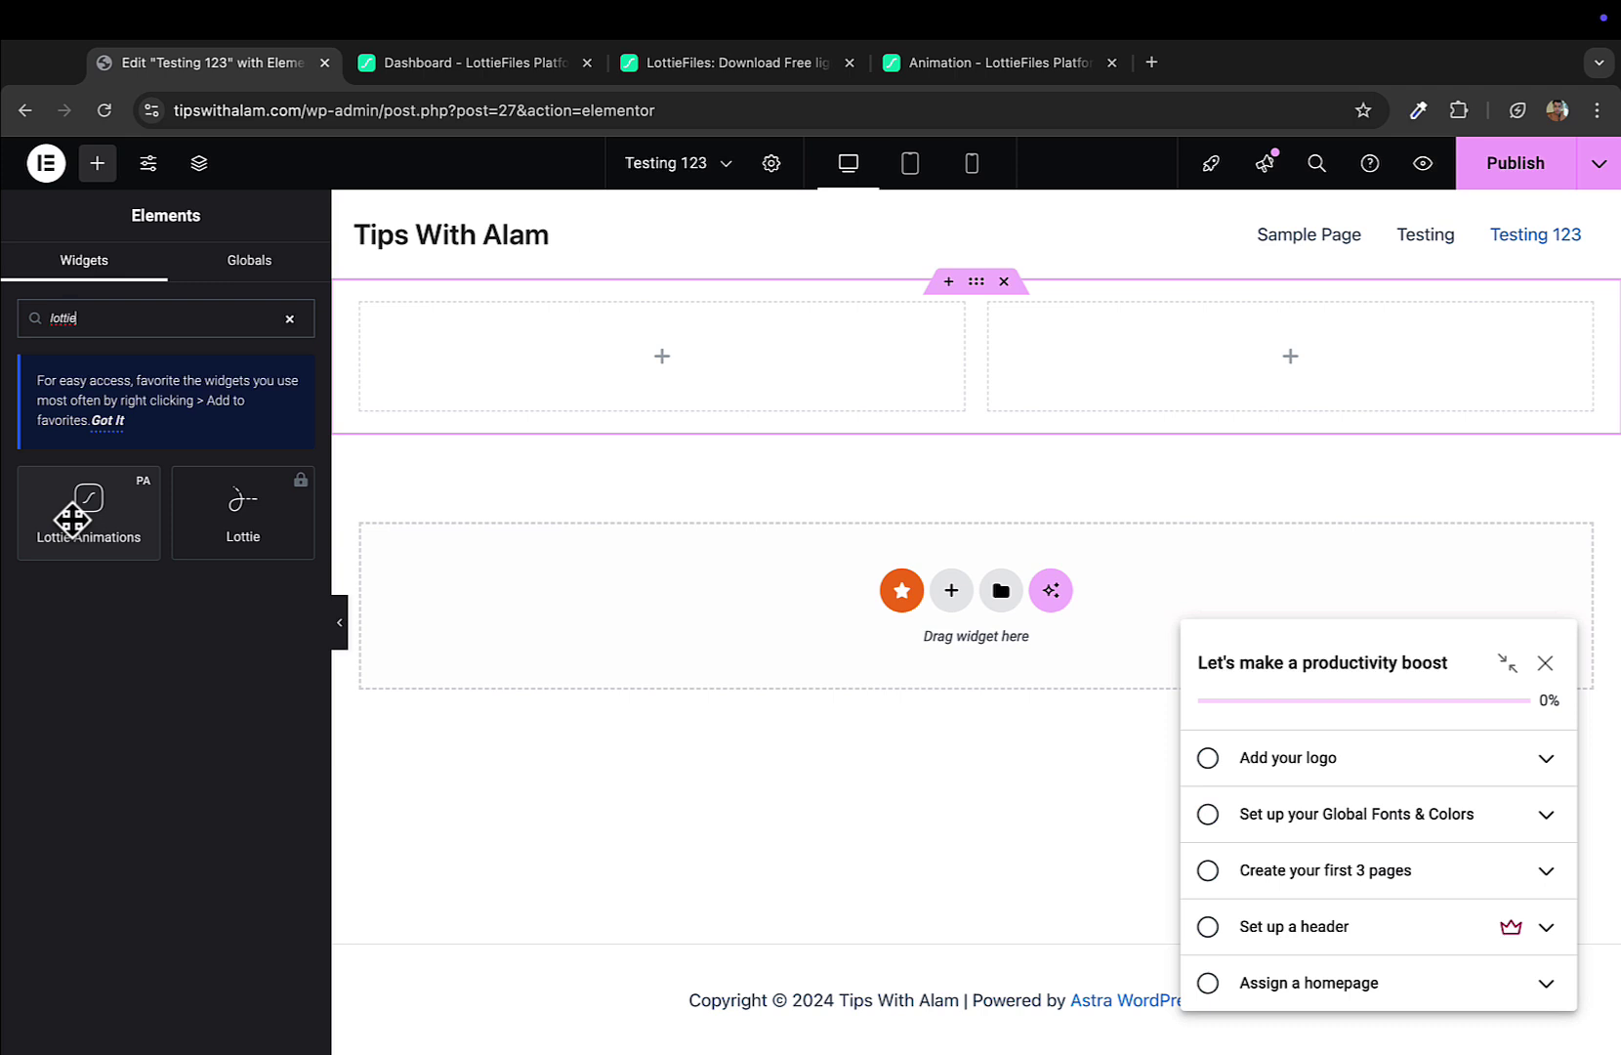
# Add a Lottie Animations widget to the right column playing the scooter animation from the pasted lottie.host JSON URL.
pyautogui.moveTo(72, 520); pyautogui.dragTo(1155, 390)
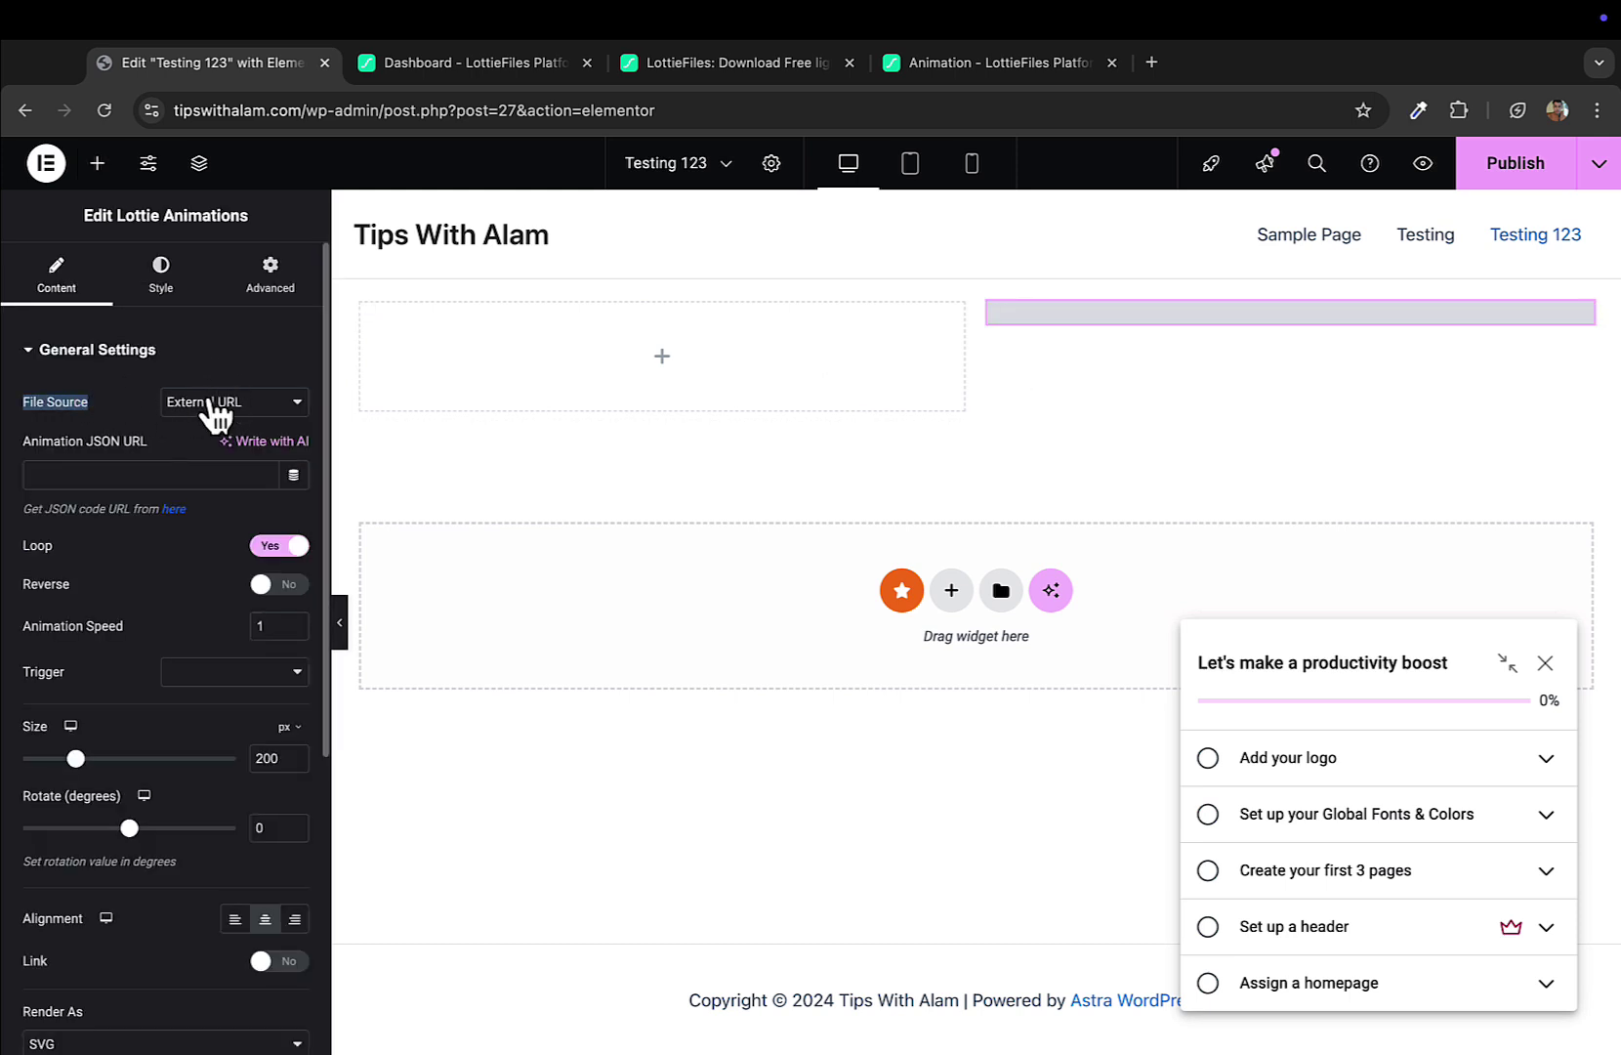
pyautogui.click(209, 410)
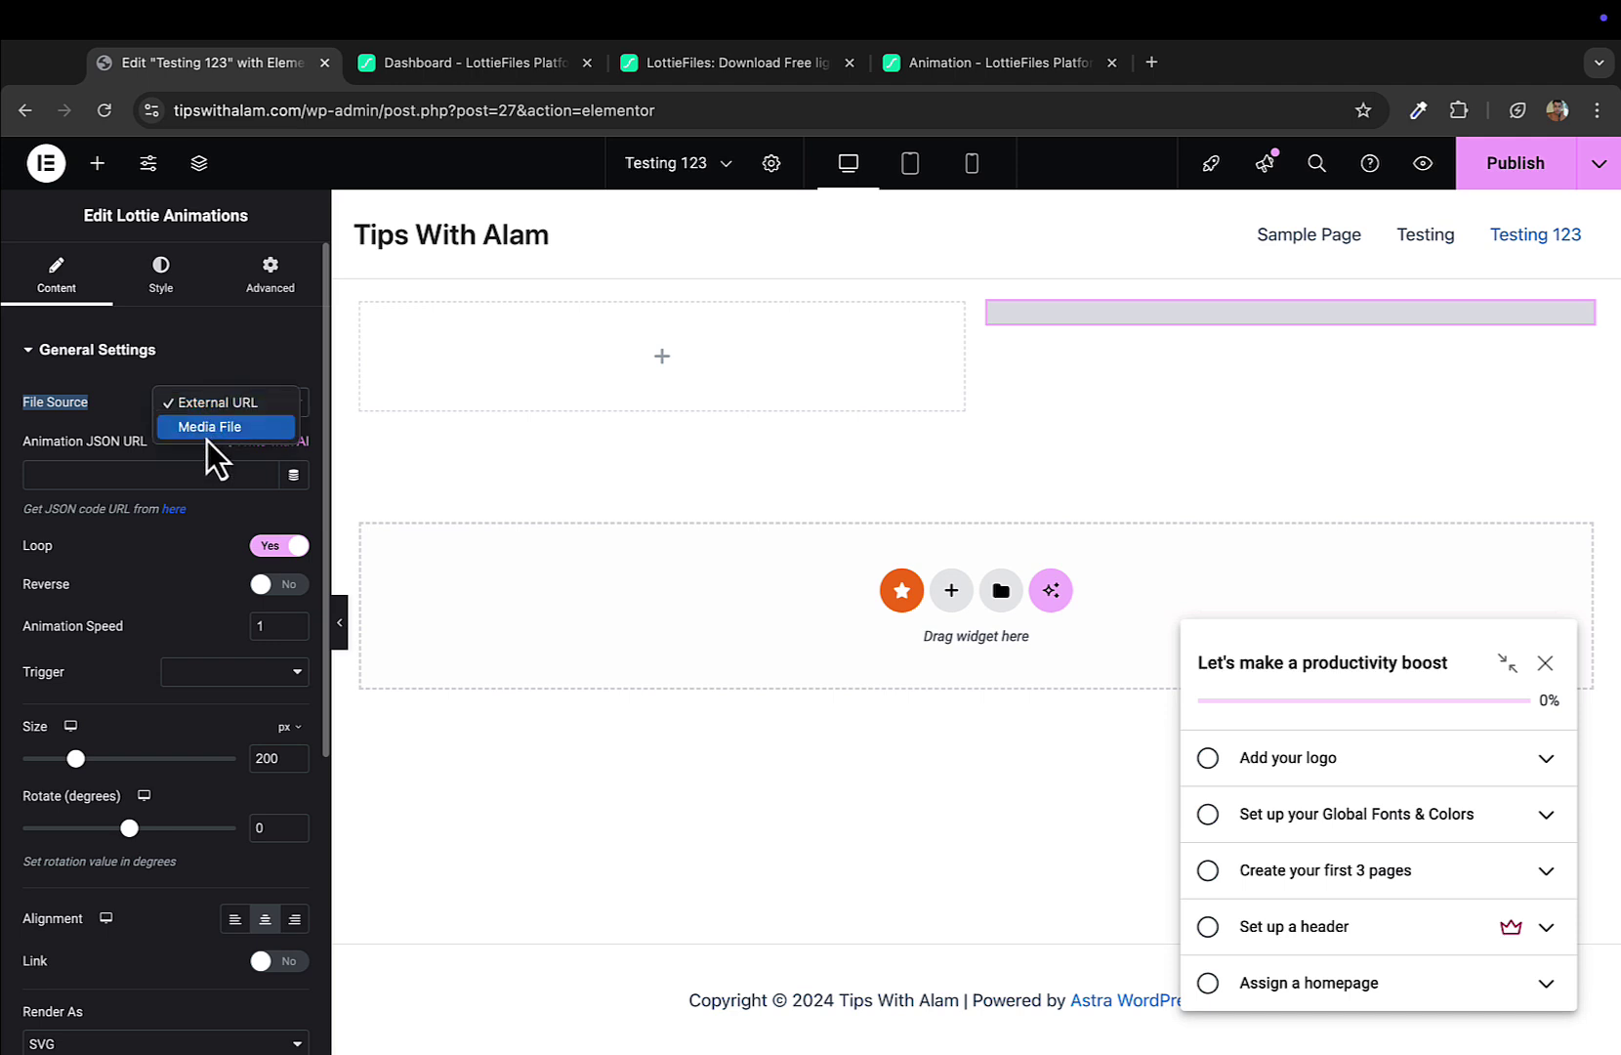
pyautogui.click(209, 429)
pyautogui.click(209, 411)
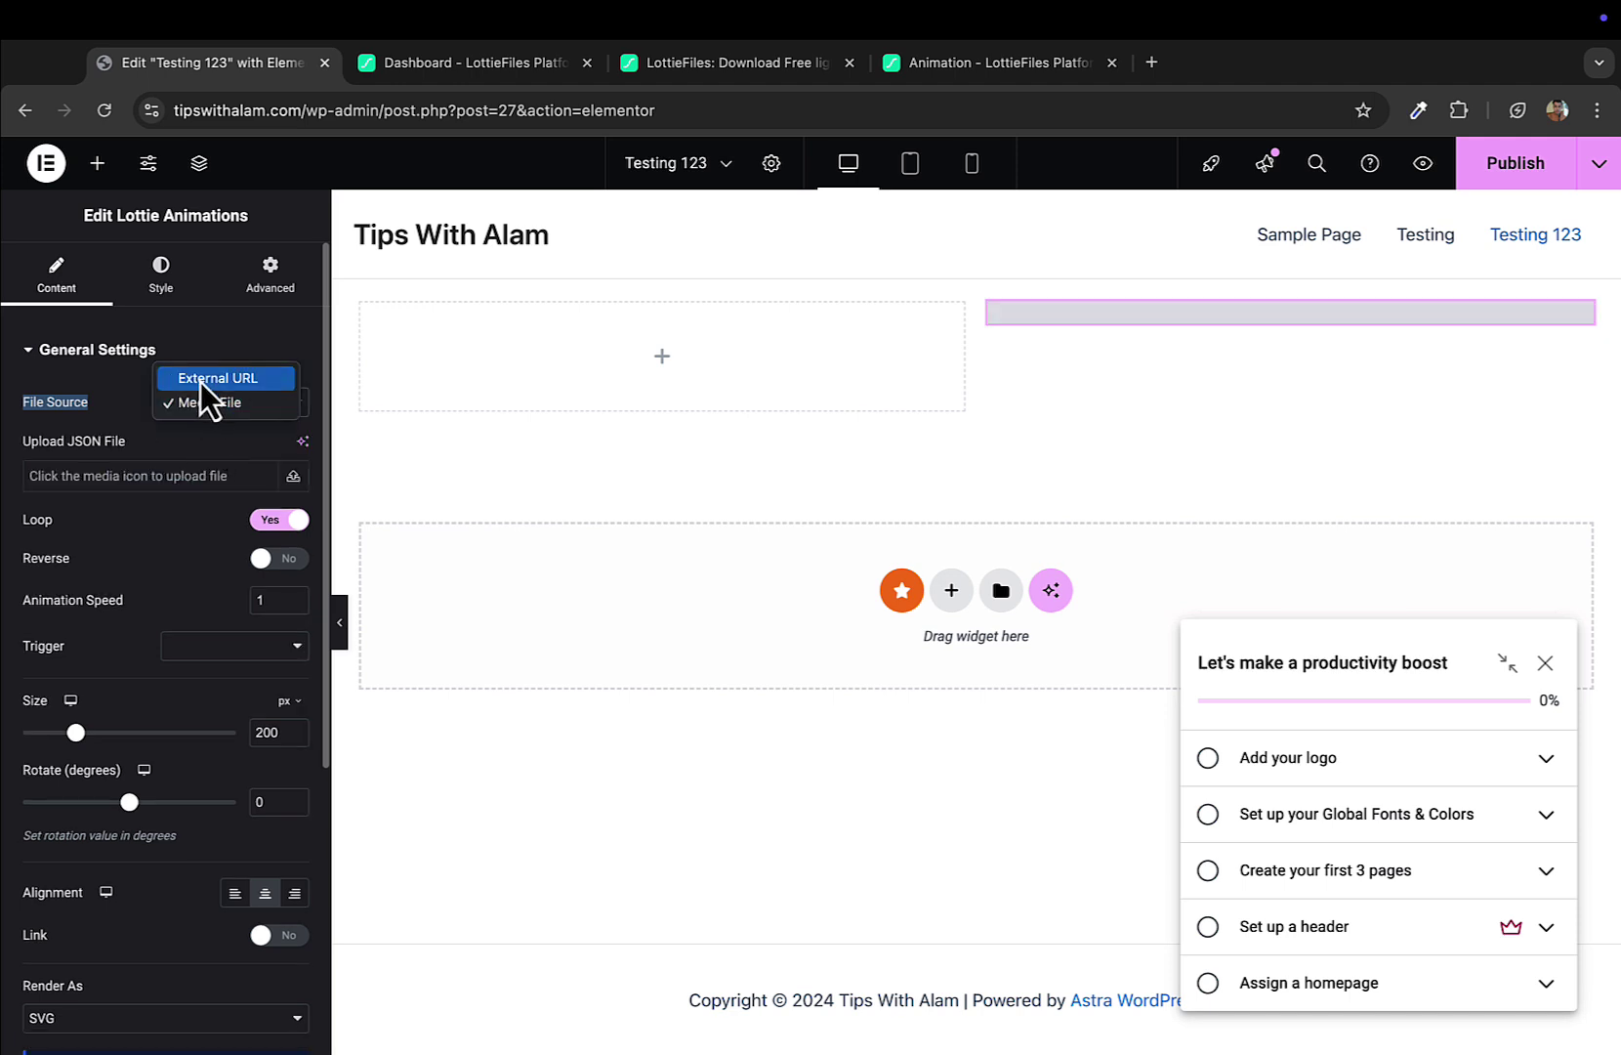
pyautogui.click(207, 382)
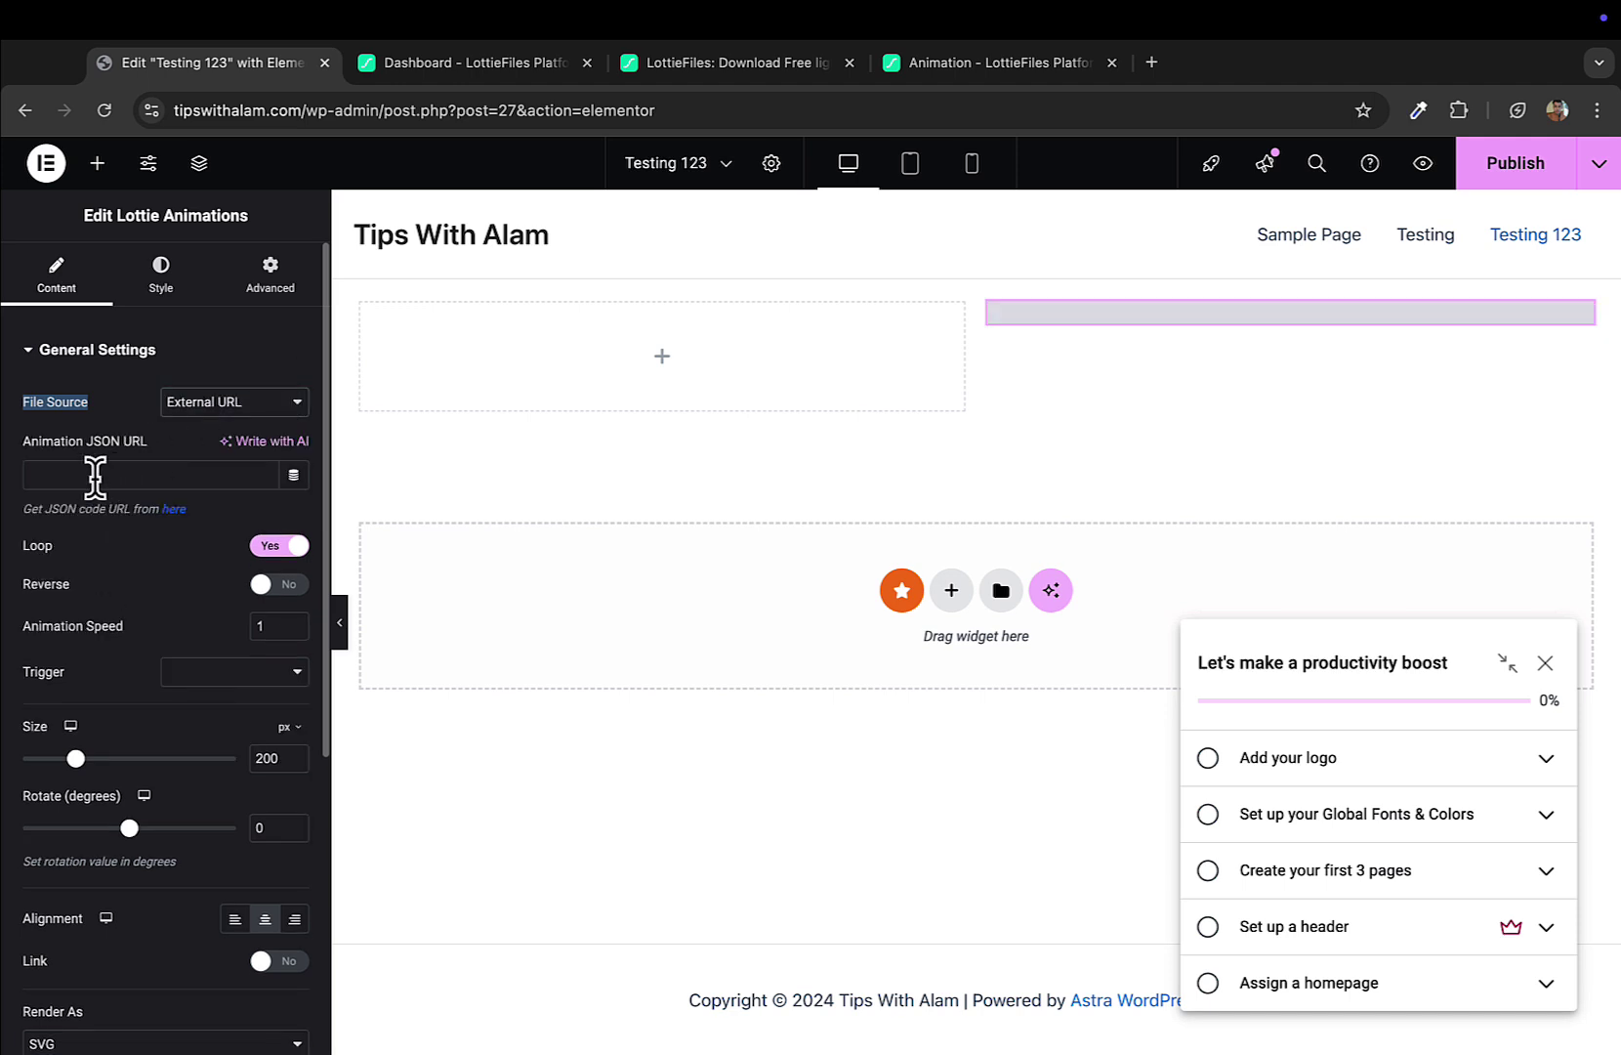
pyautogui.press('super+v')
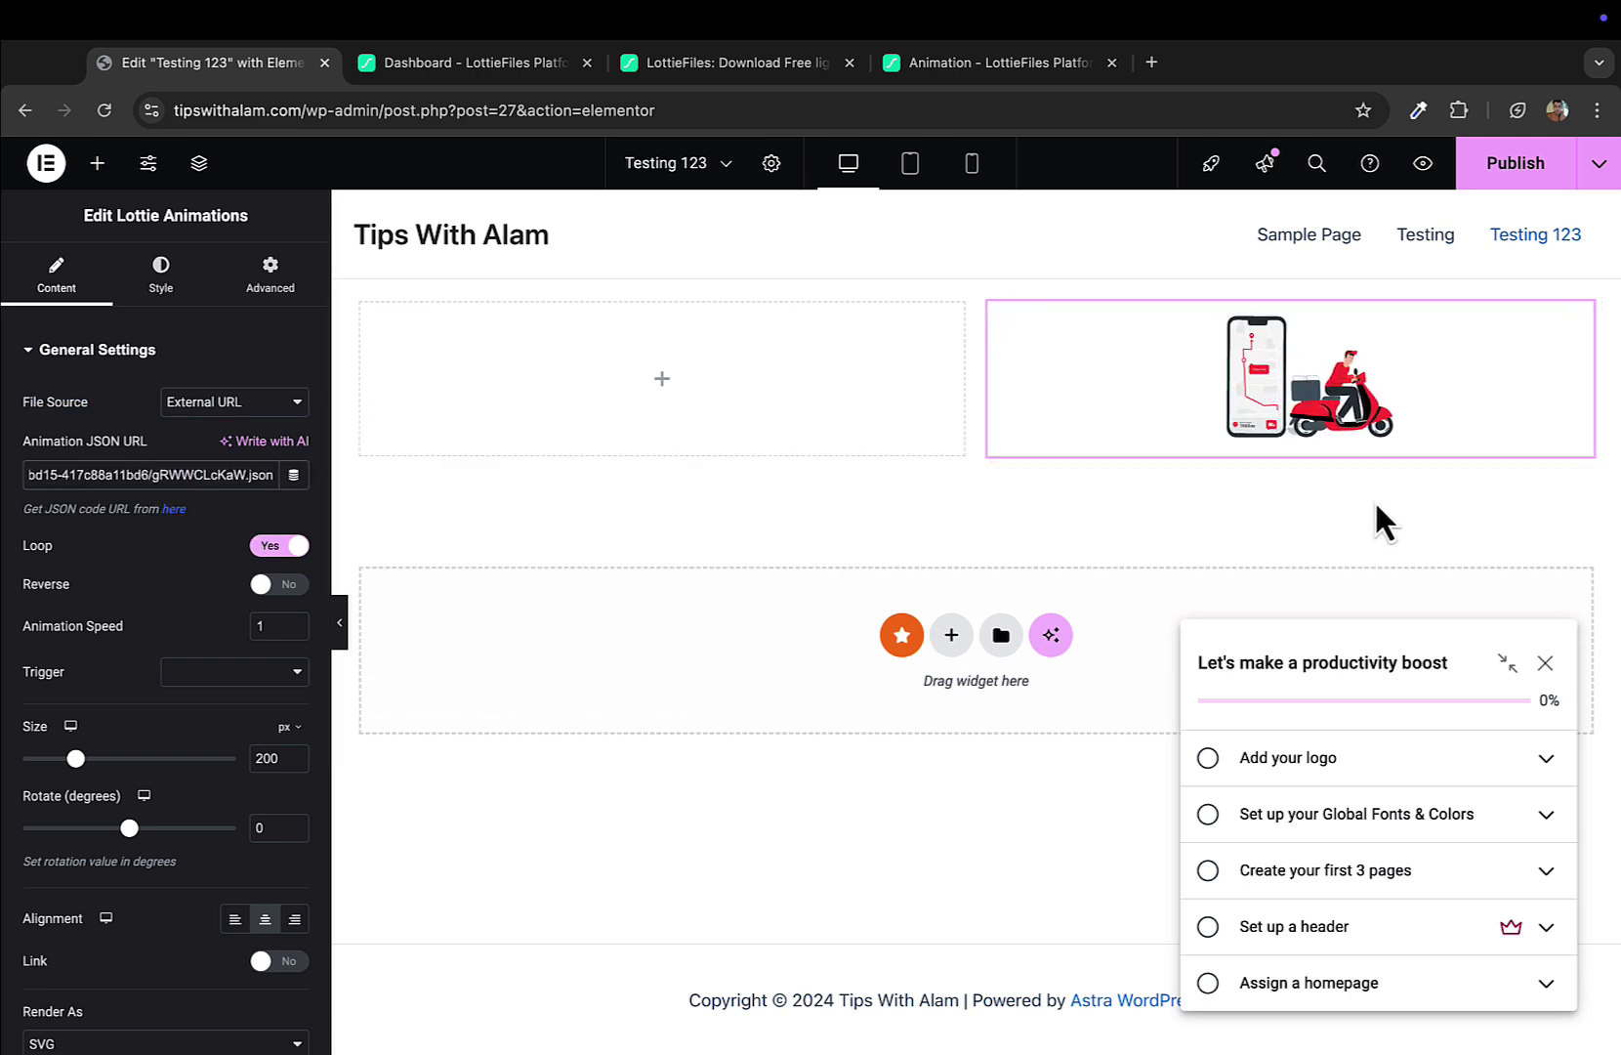
pyautogui.click(1545, 663)
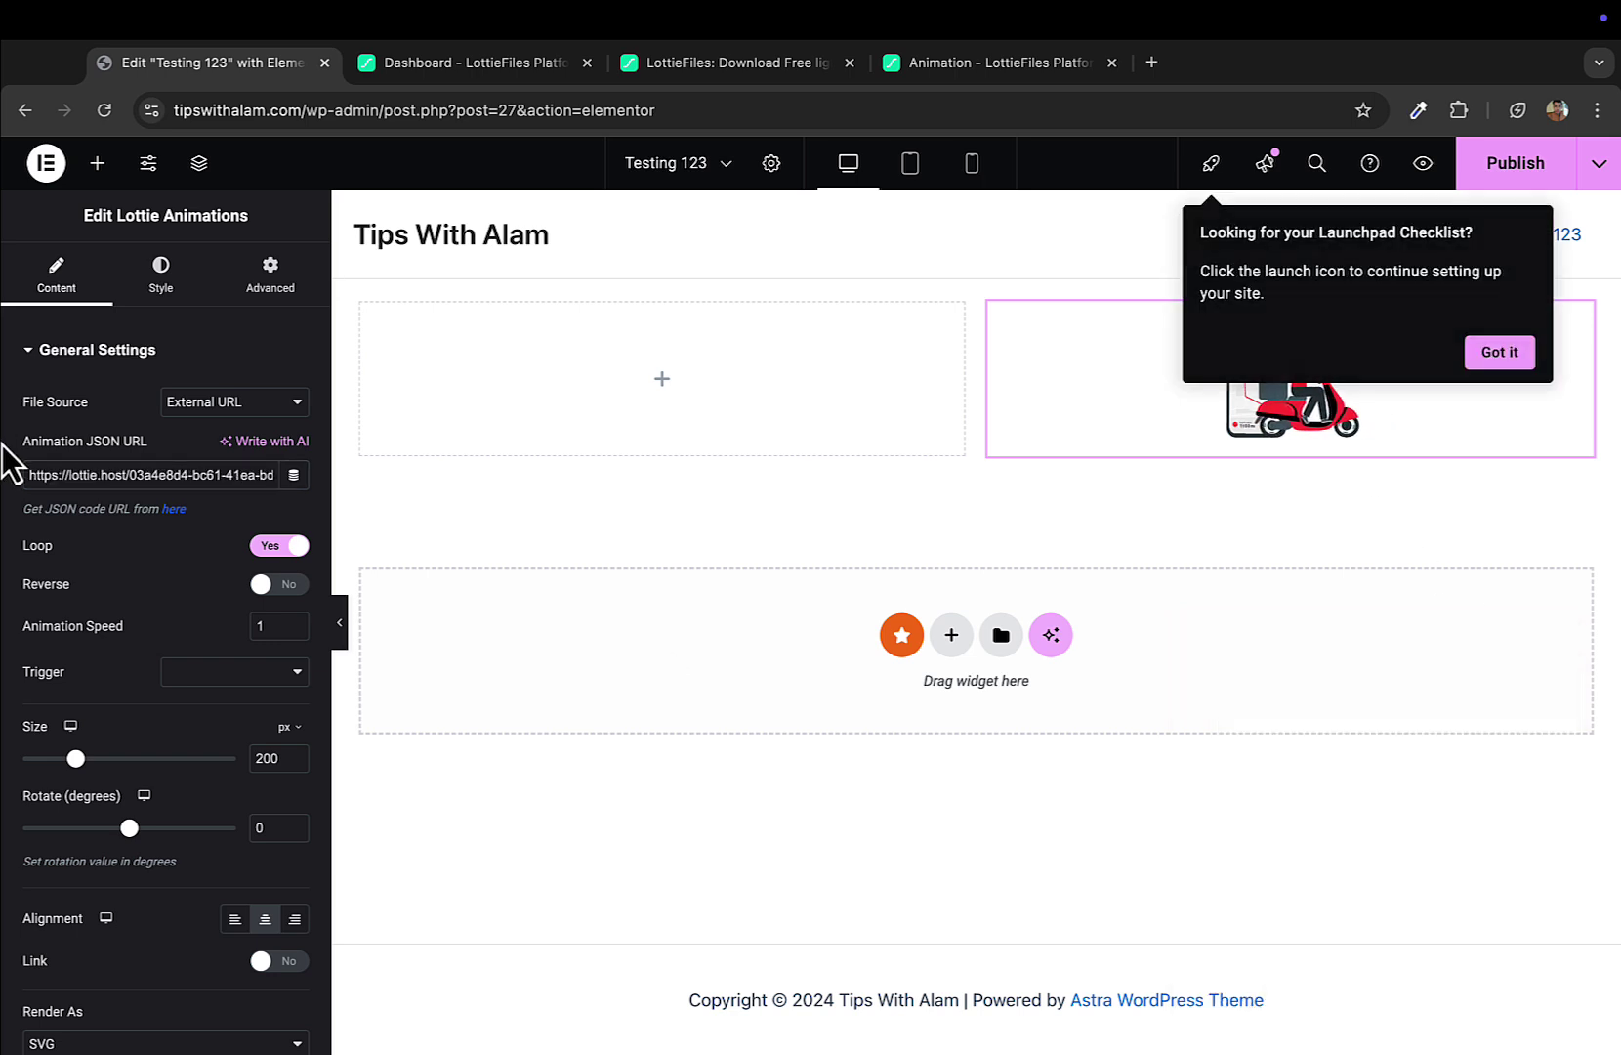
pyautogui.click(1500, 352)
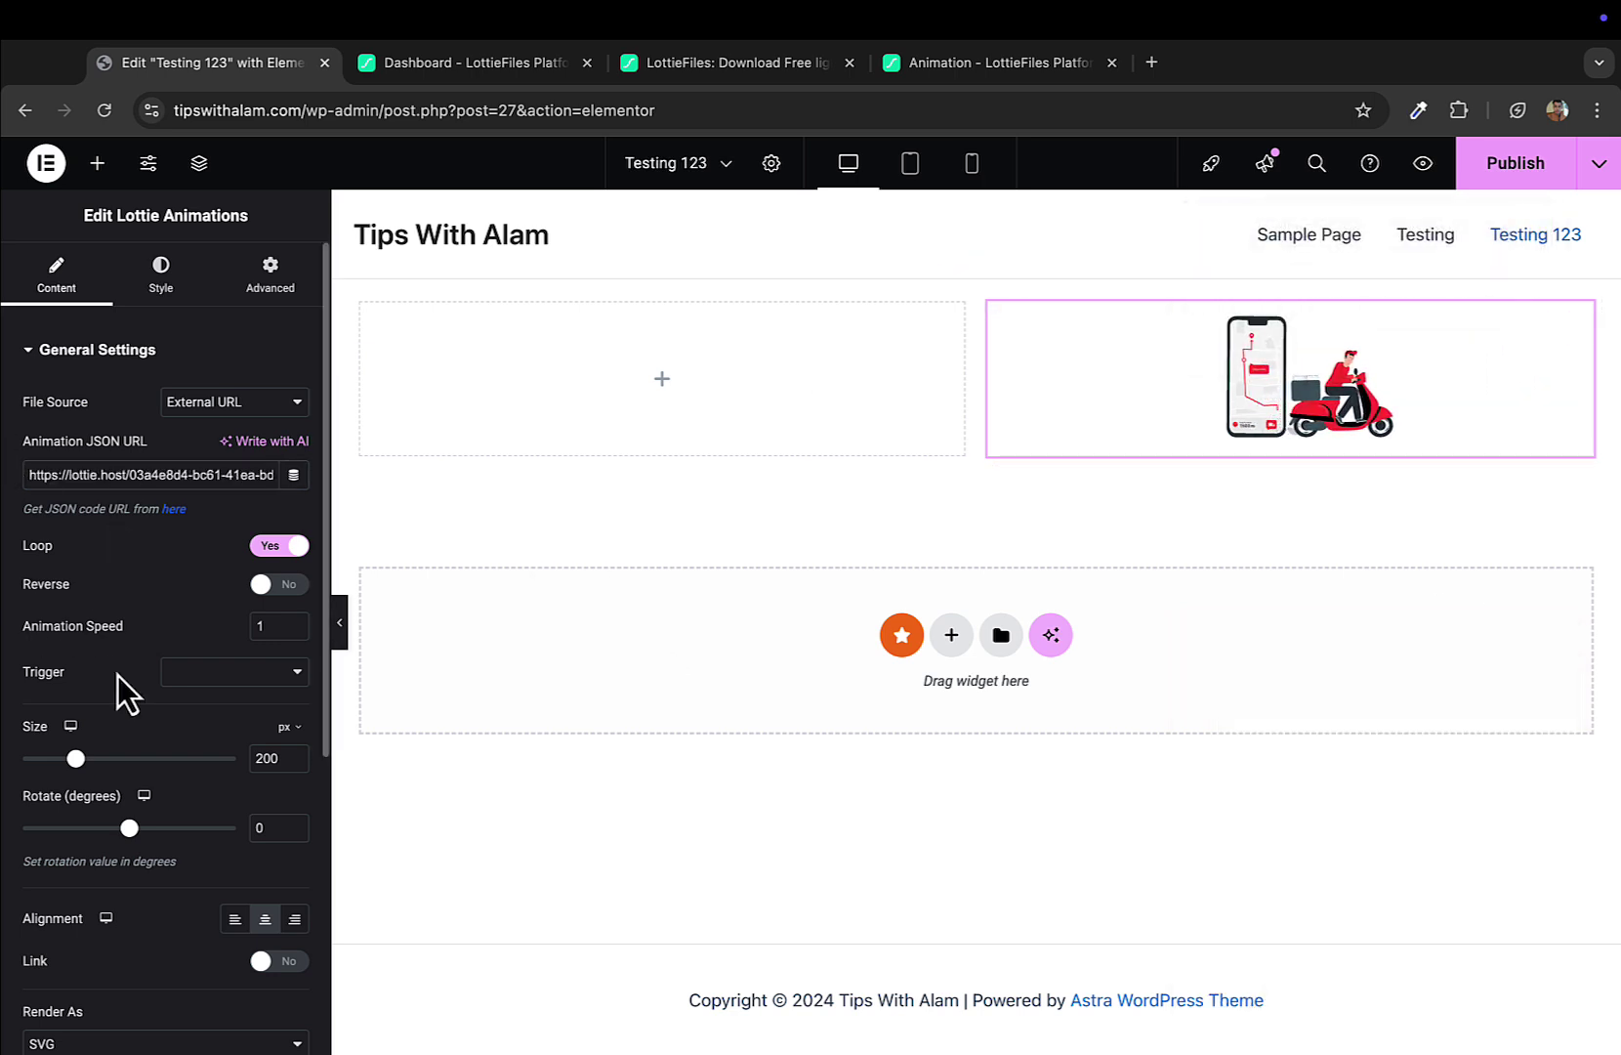
# Set the Lottie animation size from 200 to 423 px, enlarging the scooter in the right column.
pyautogui.moveTo(75, 758); pyautogui.dragTo(134, 758)
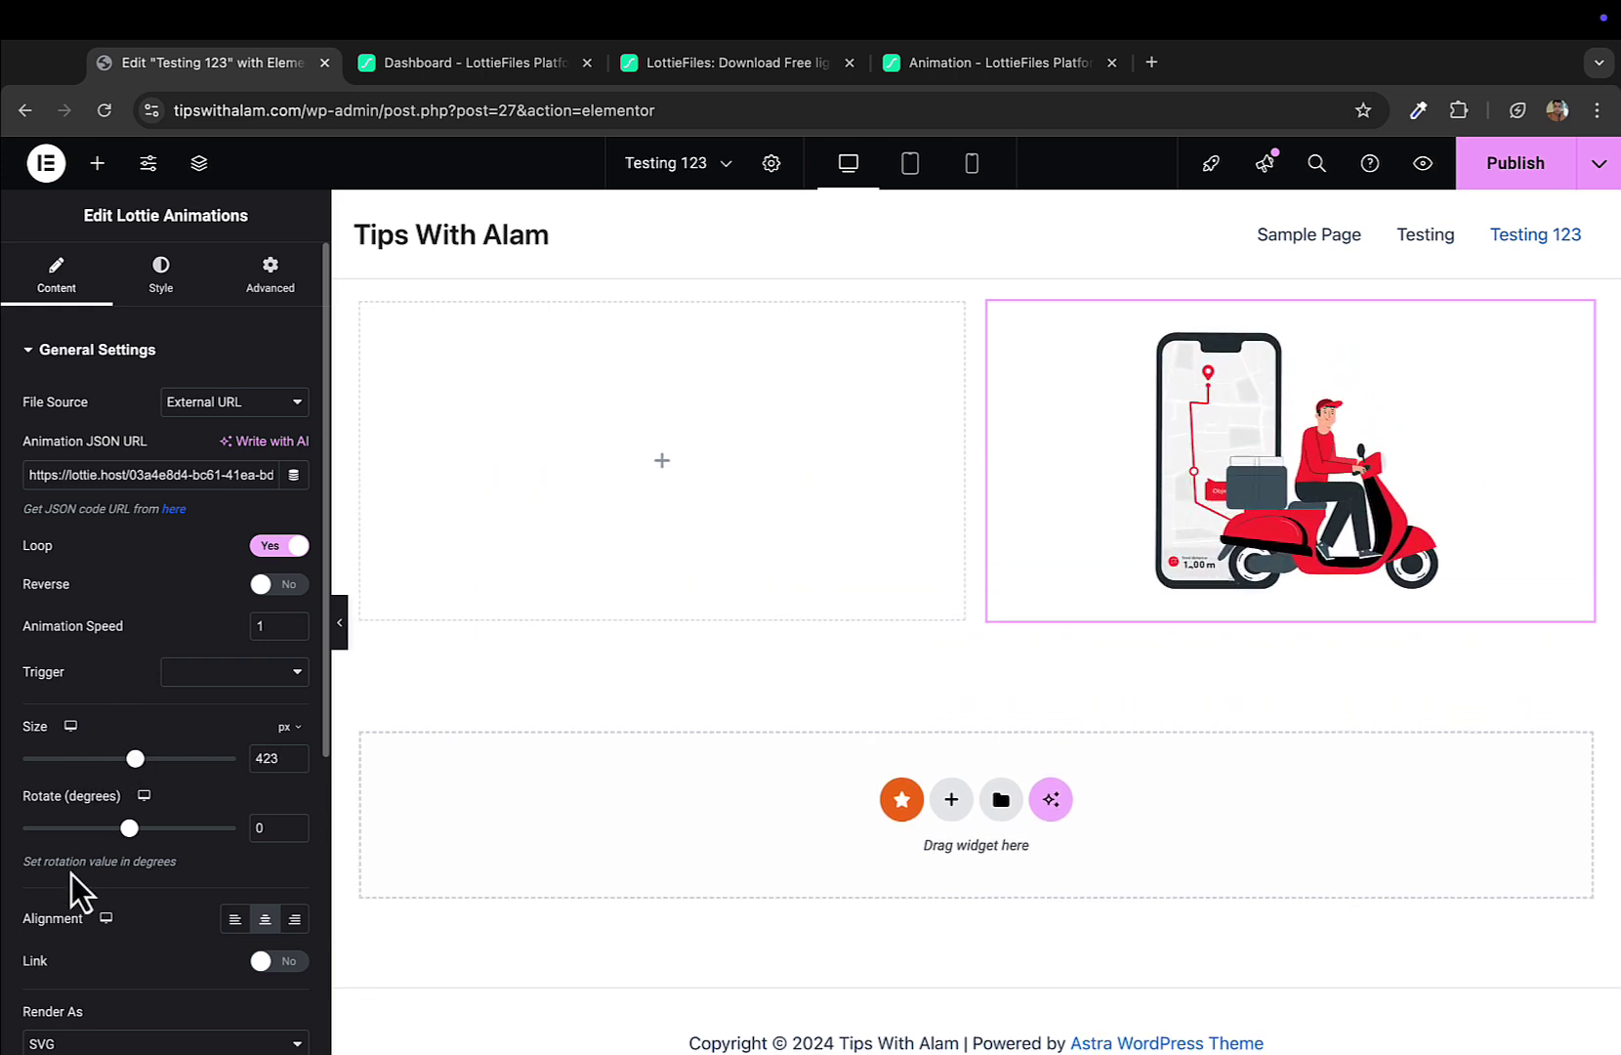
pyautogui.scroll(-5, 71, 874)
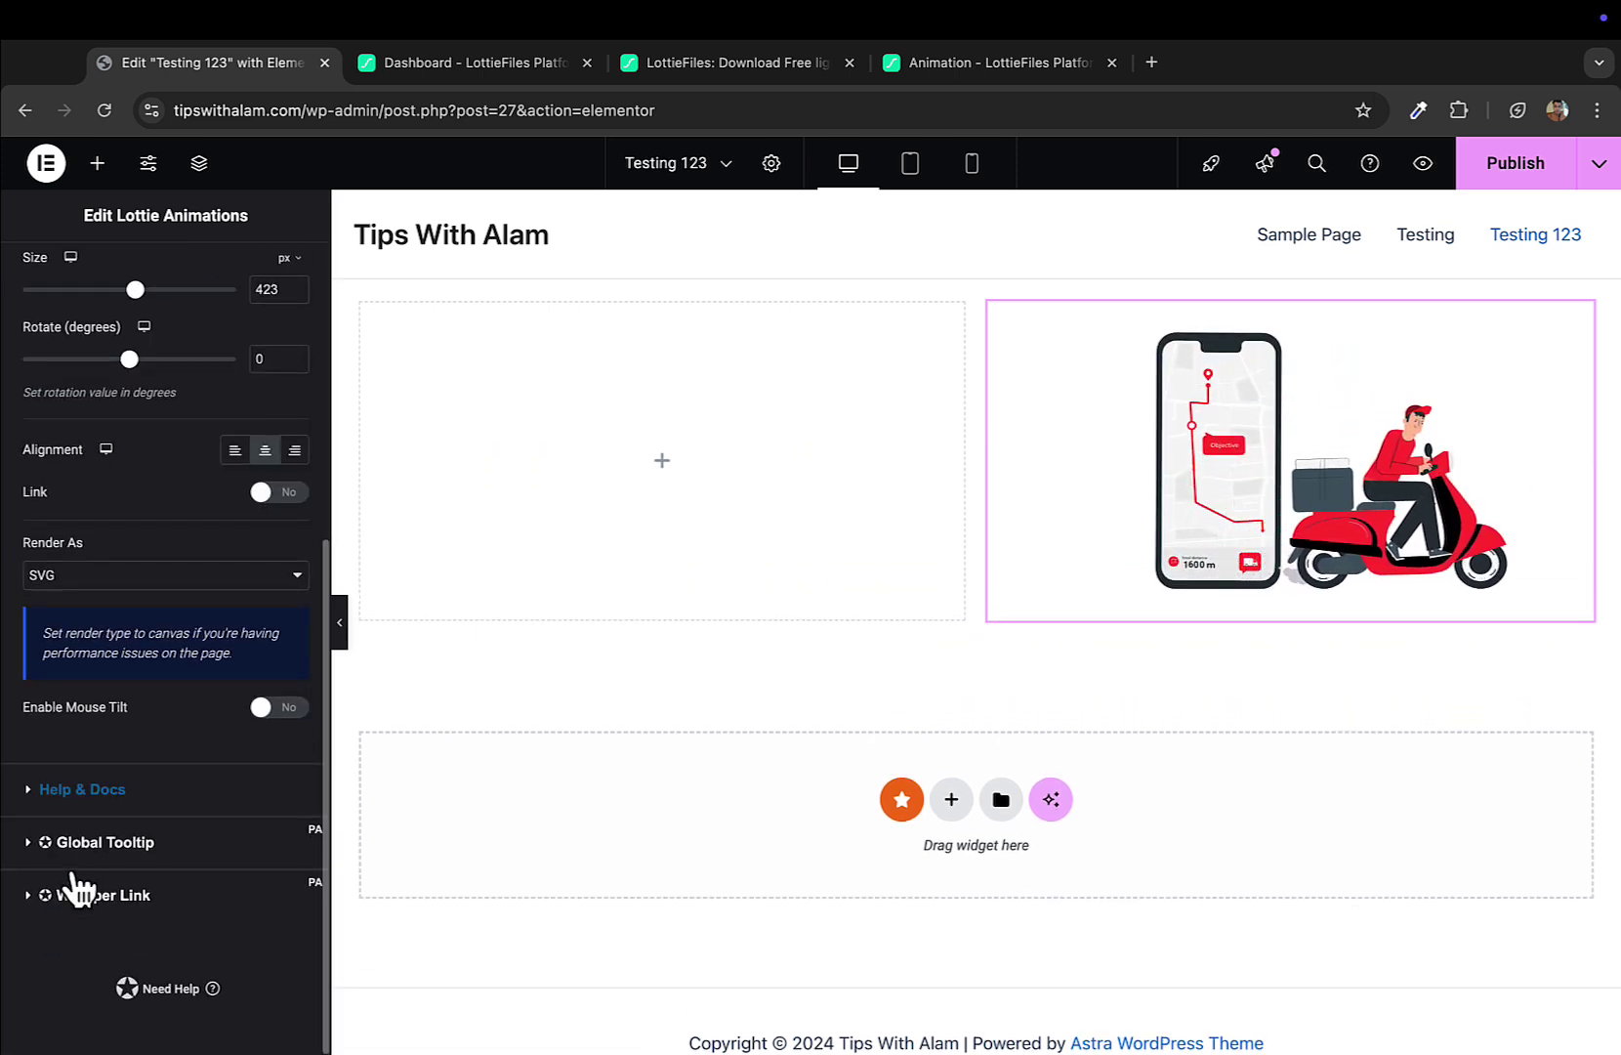
pyautogui.scroll(5, 79, 887)
pyautogui.click(166, 278)
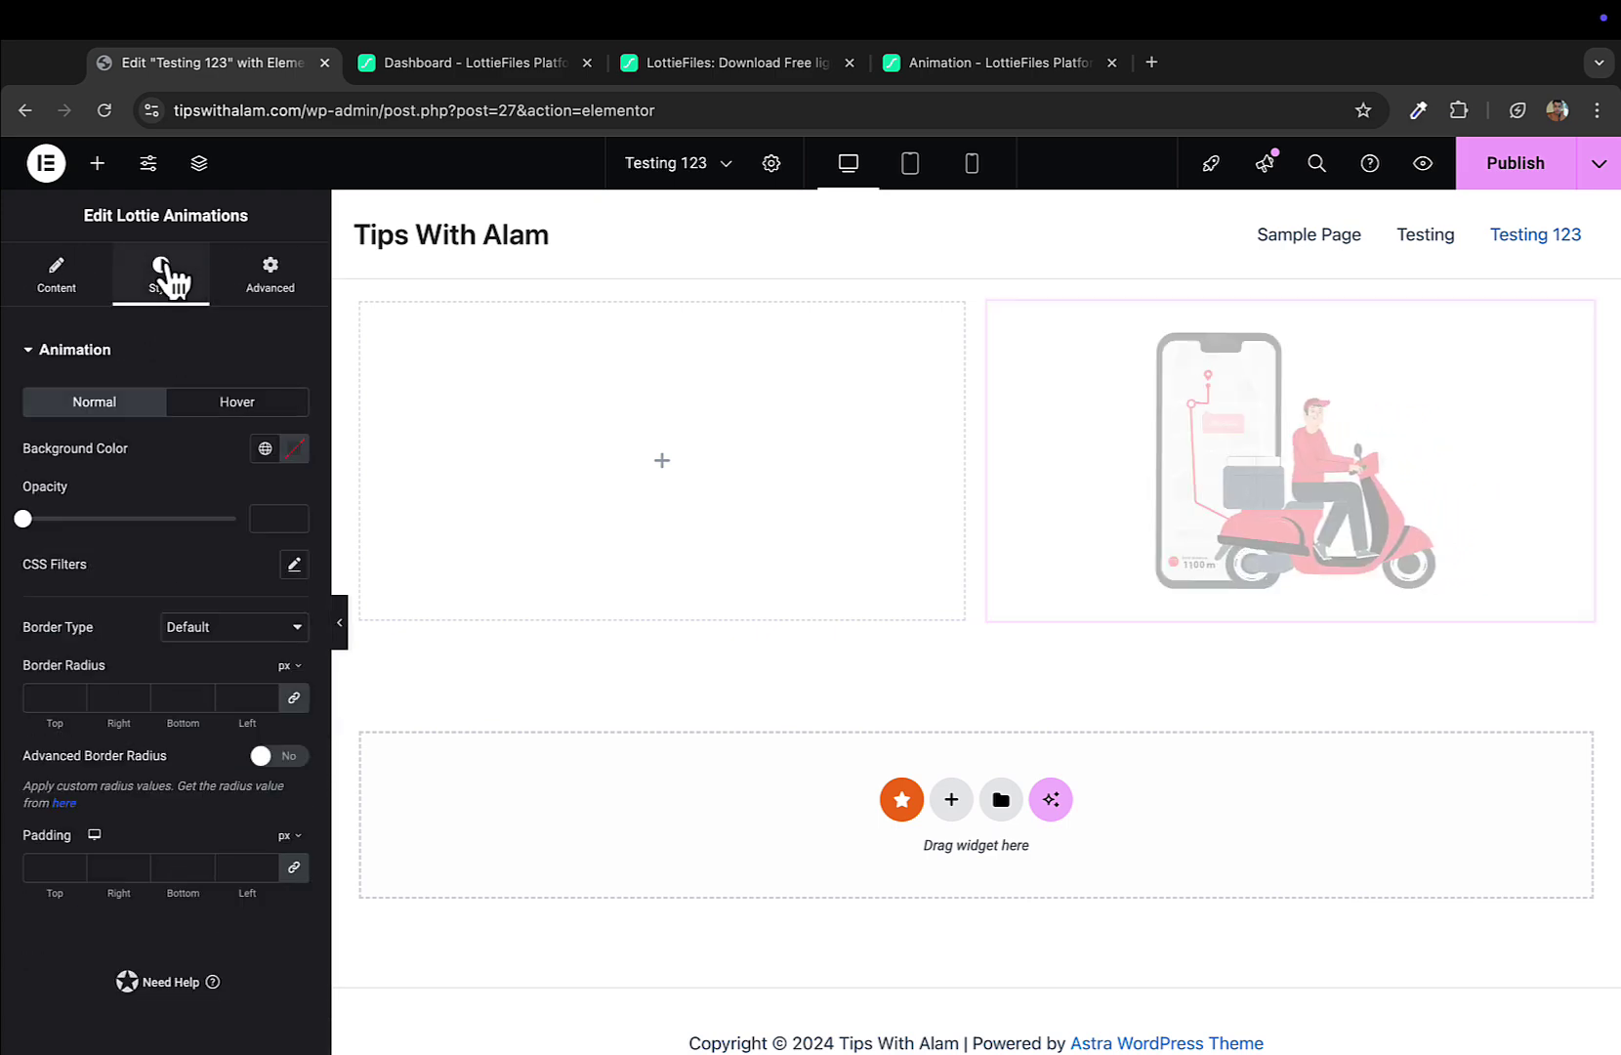
pyautogui.click(92, 278)
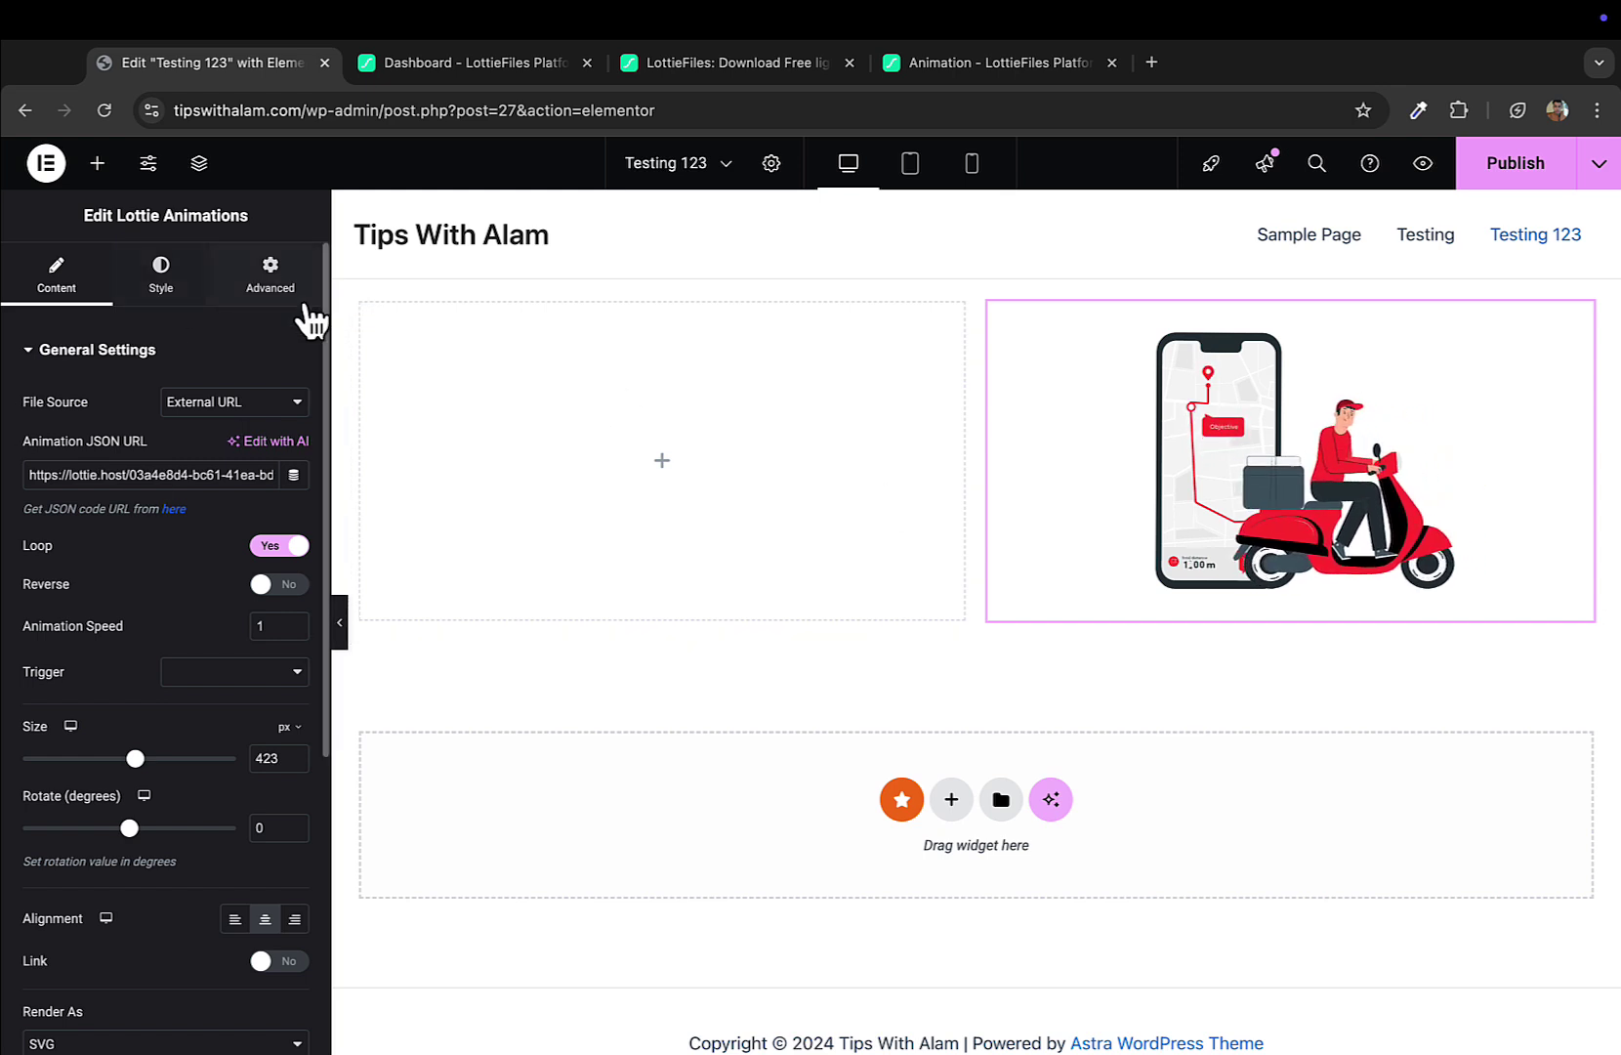
pyautogui.click(663, 474)
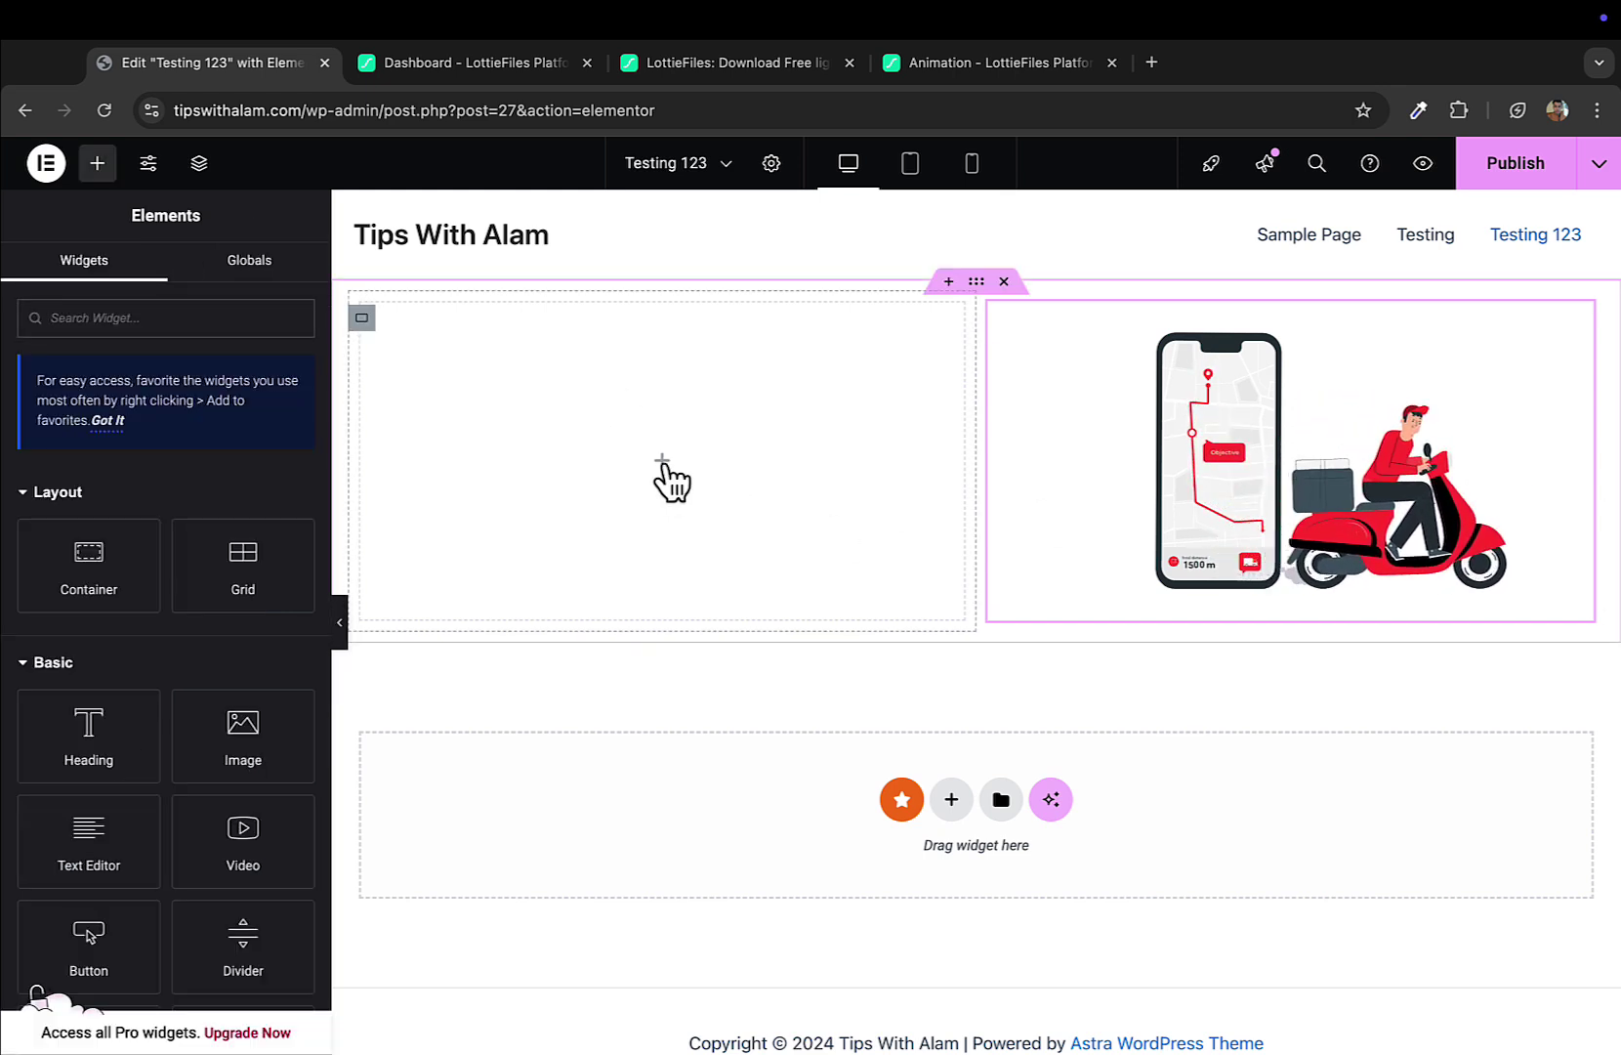
# Add a Heading widget to the left column reading 'Get Food In 30 Mins'.
pyautogui.moveTo(88, 730); pyautogui.dragTo(542, 415)
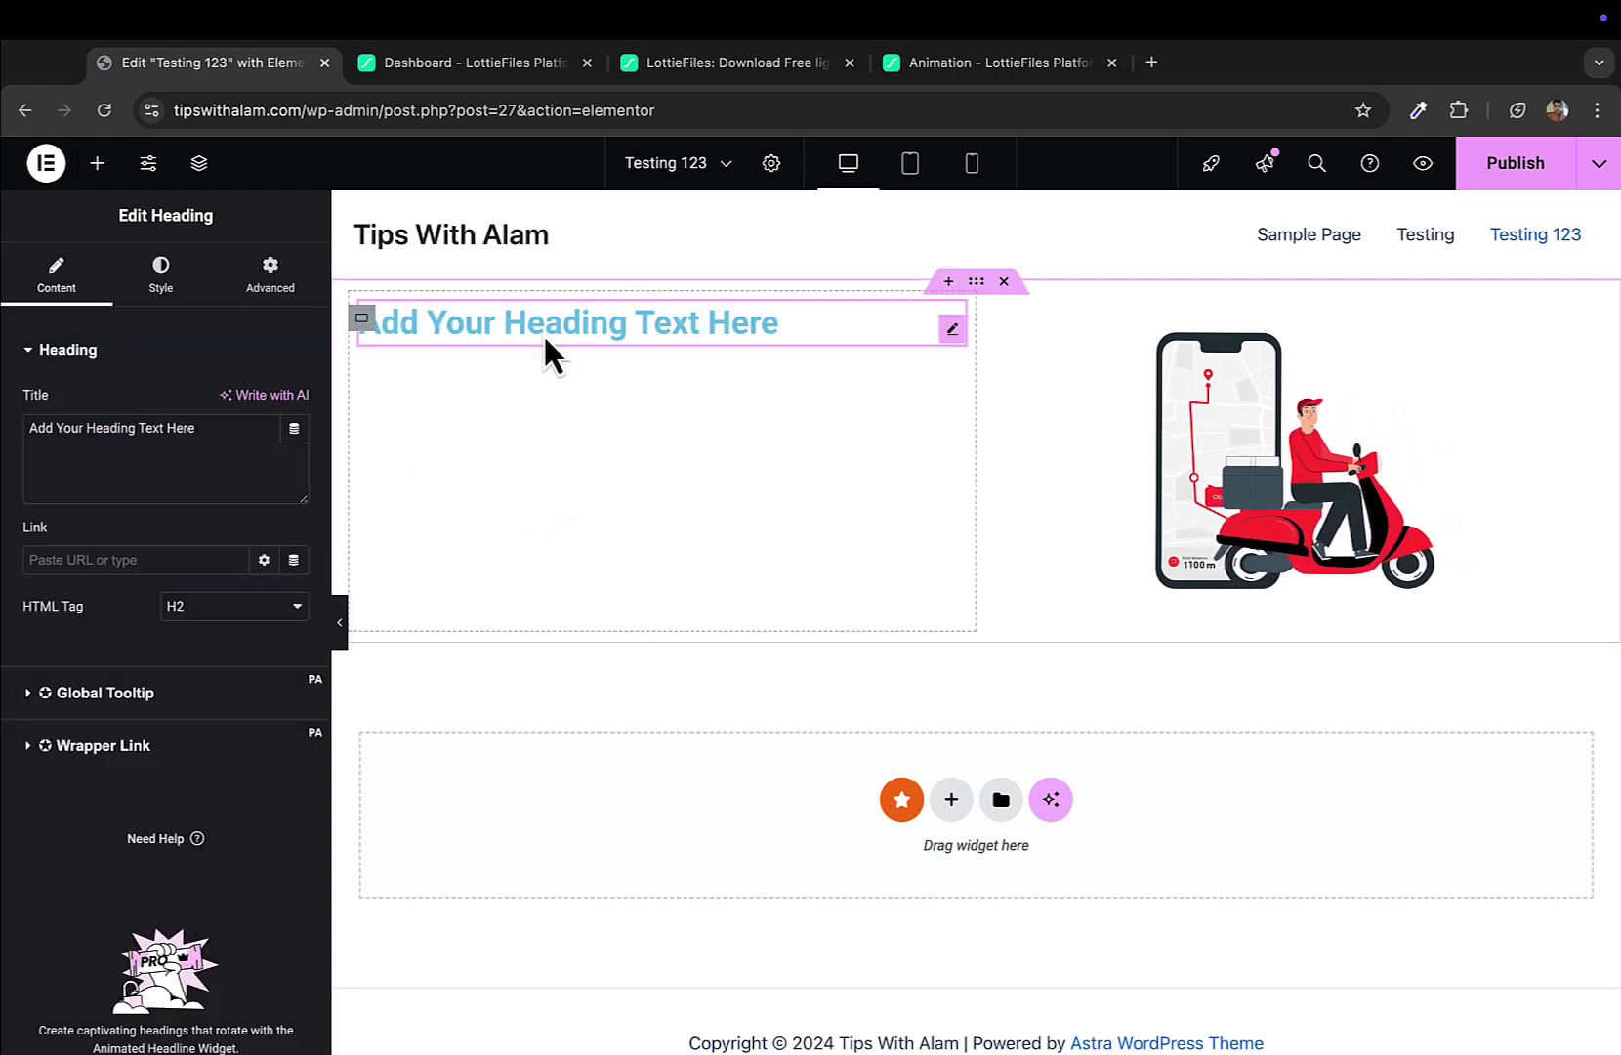
pyautogui.tripleClick(543, 332)
pyautogui.write('Get Food In 30 Mins')
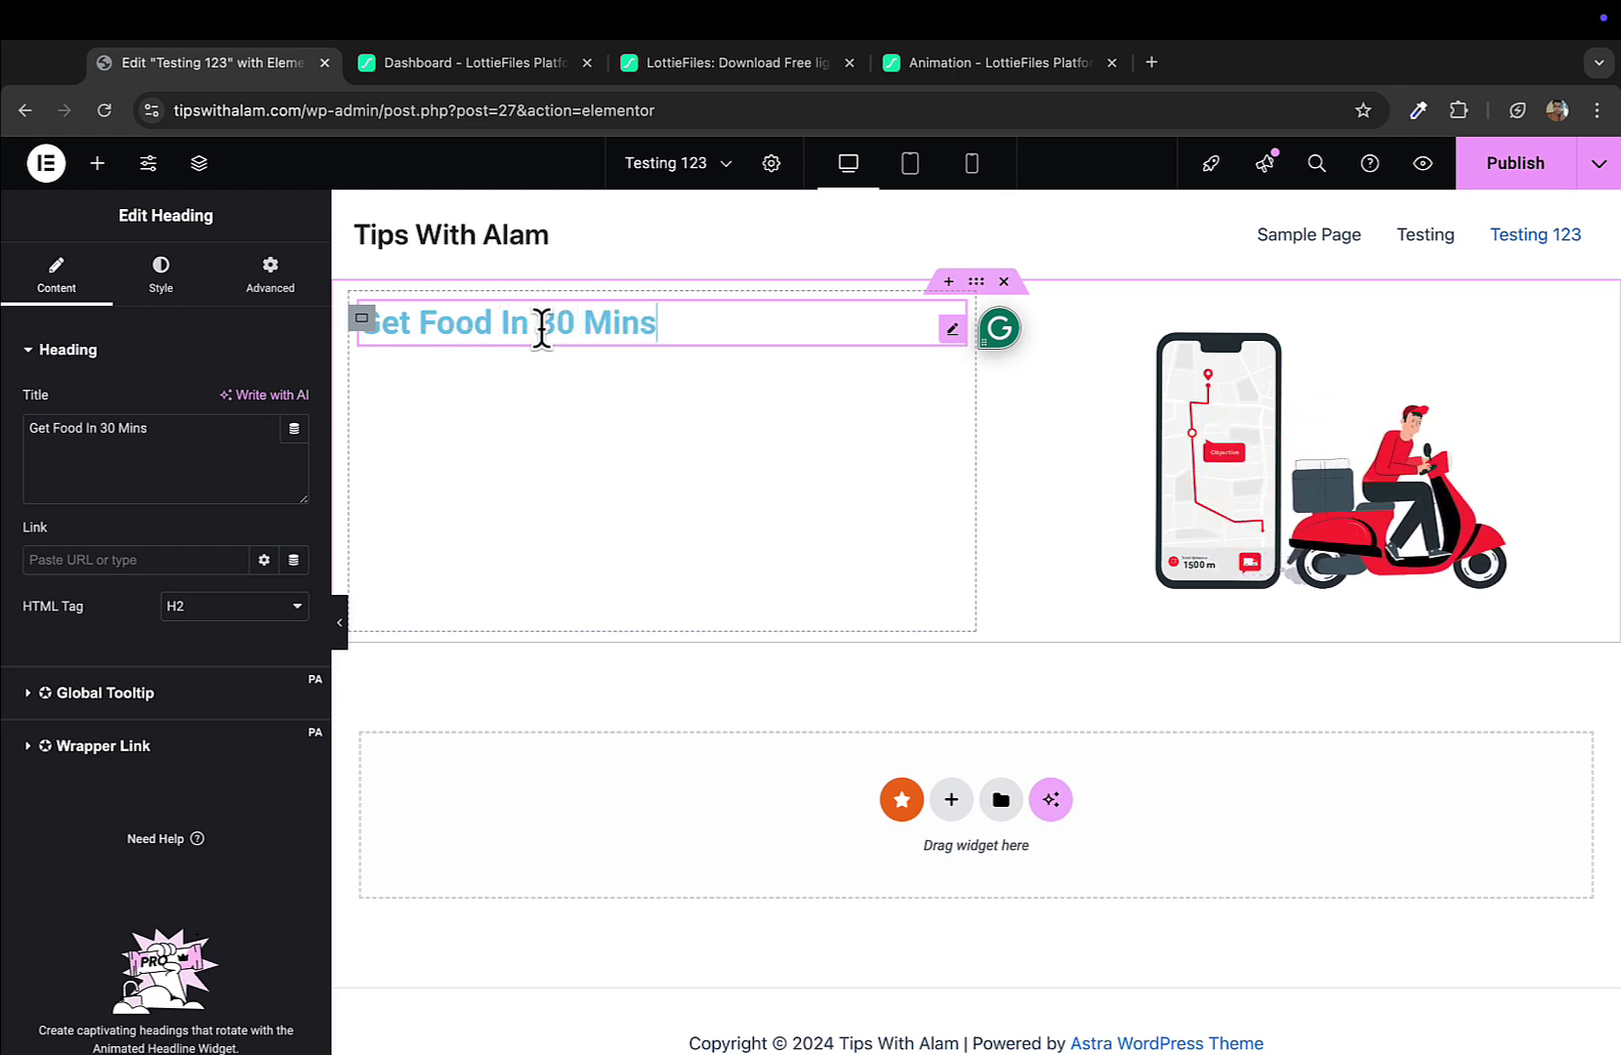
pyautogui.hotkey('ctrl', 'a')
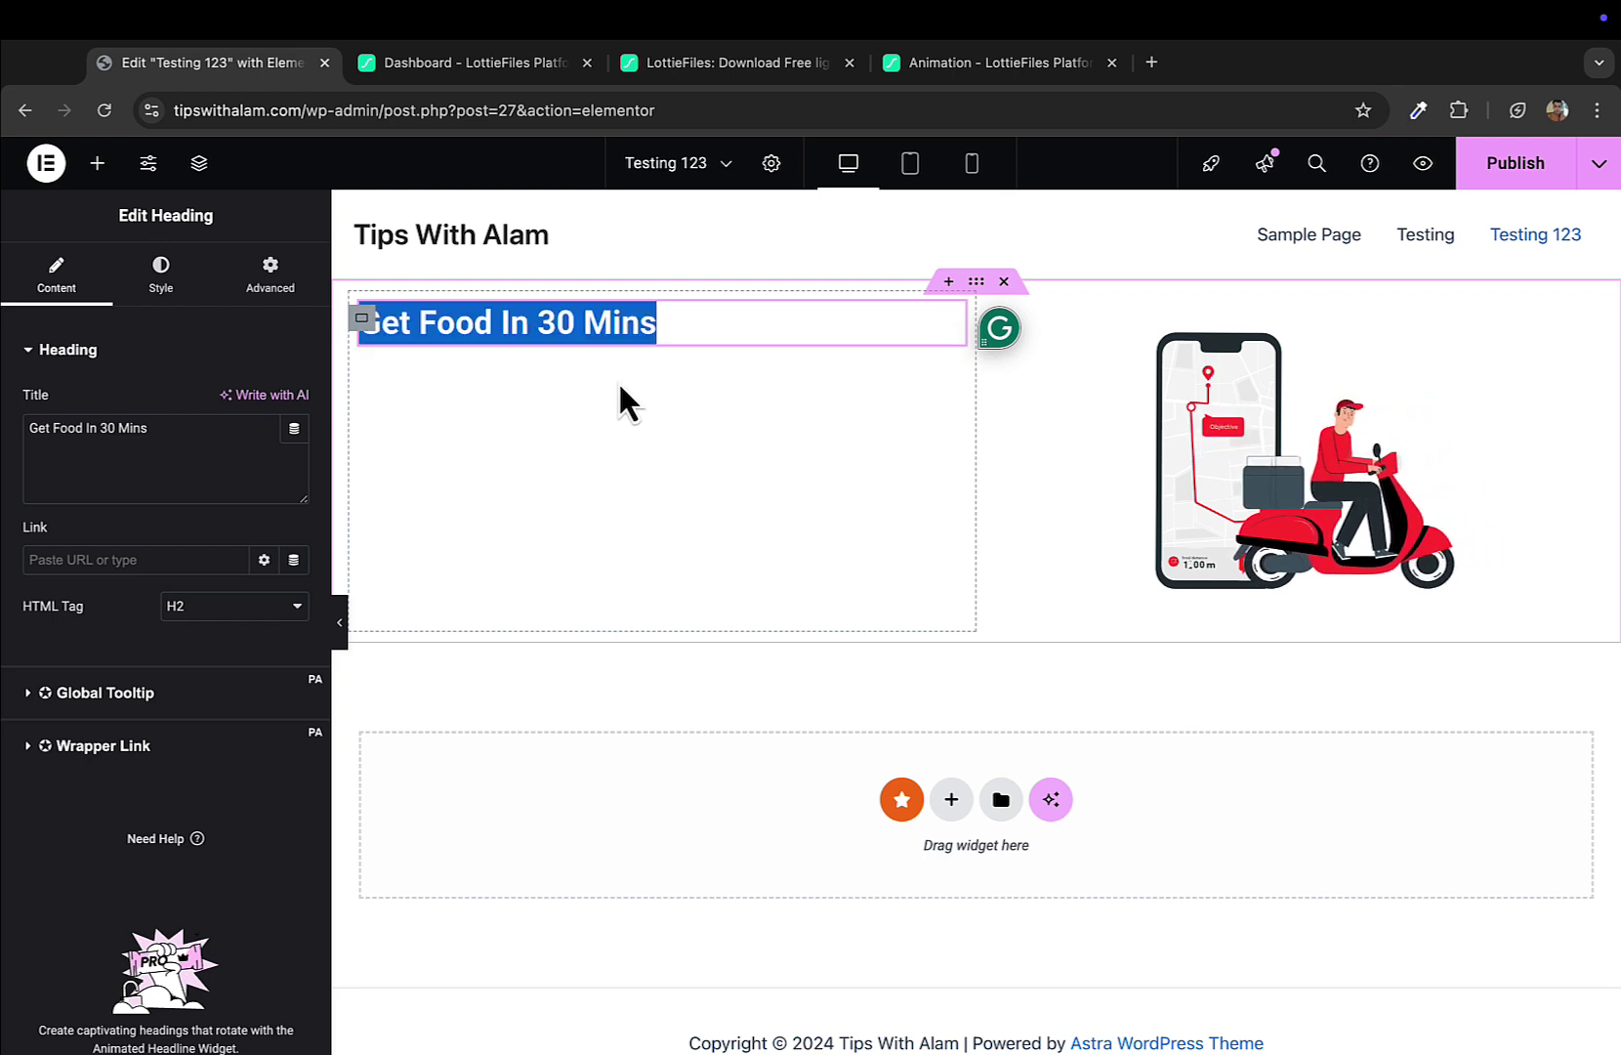
# Change the heading's text colour from light blue to red (#EC3838).
pyautogui.click(181, 285)
pyautogui.click(294, 452)
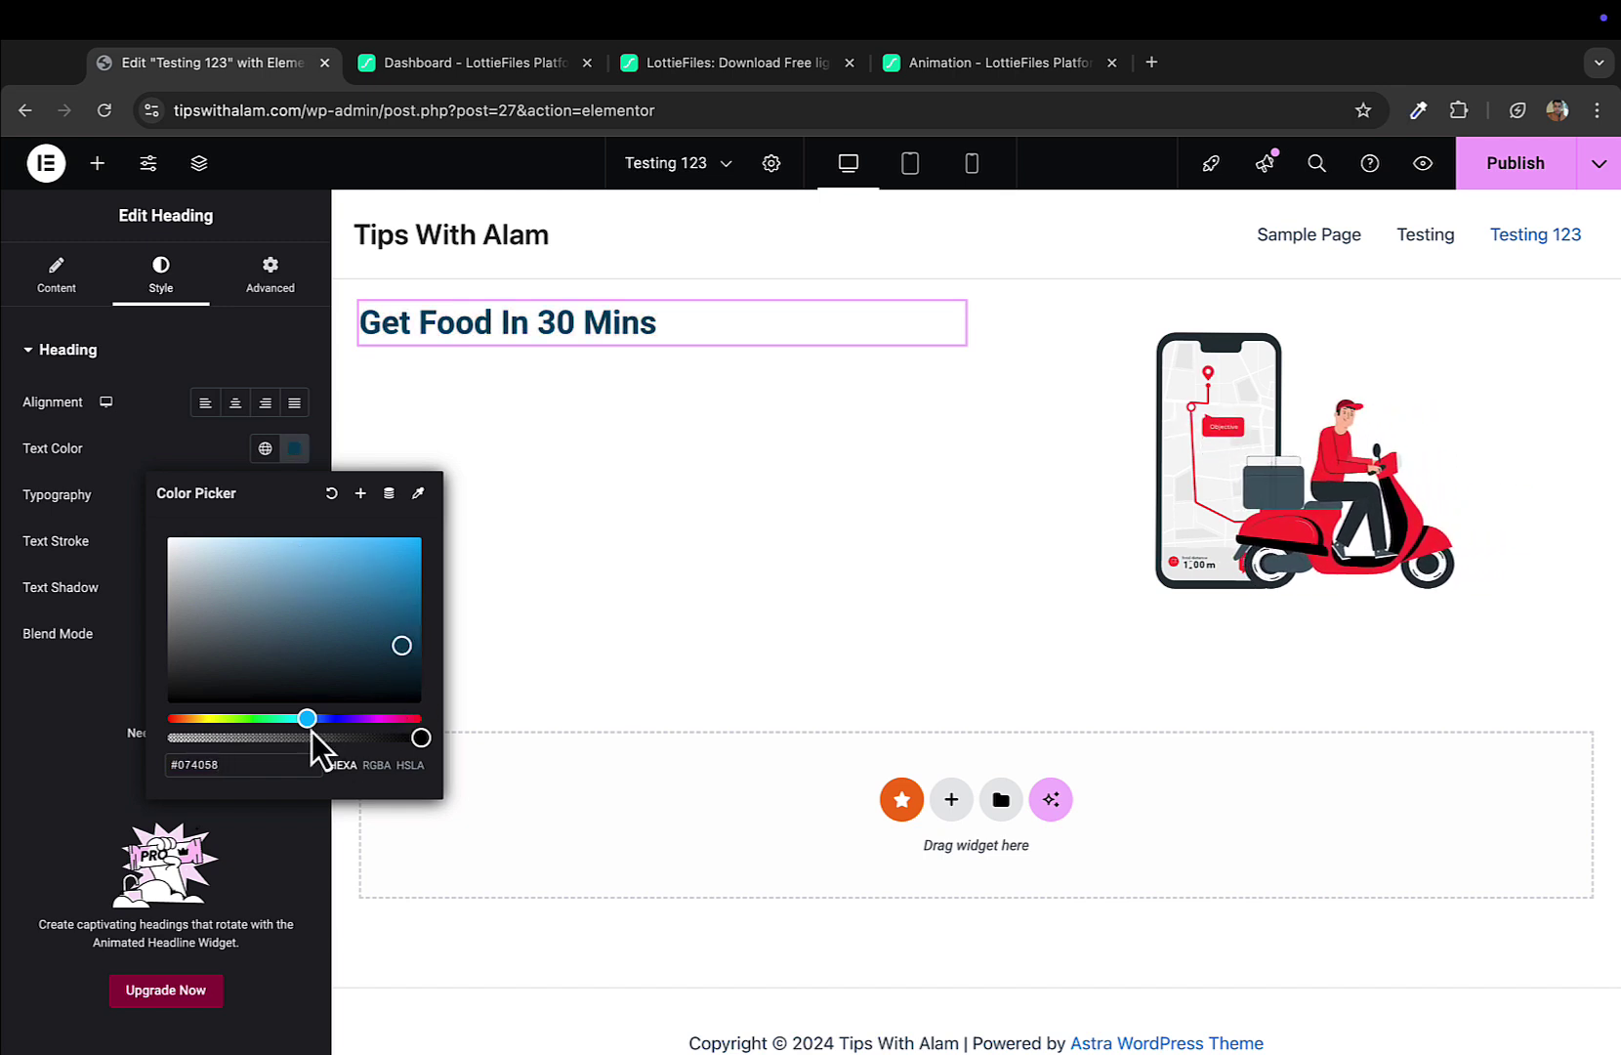
pyautogui.moveTo(307, 719); pyautogui.dragTo(362, 568)
pyautogui.click(513, 579)
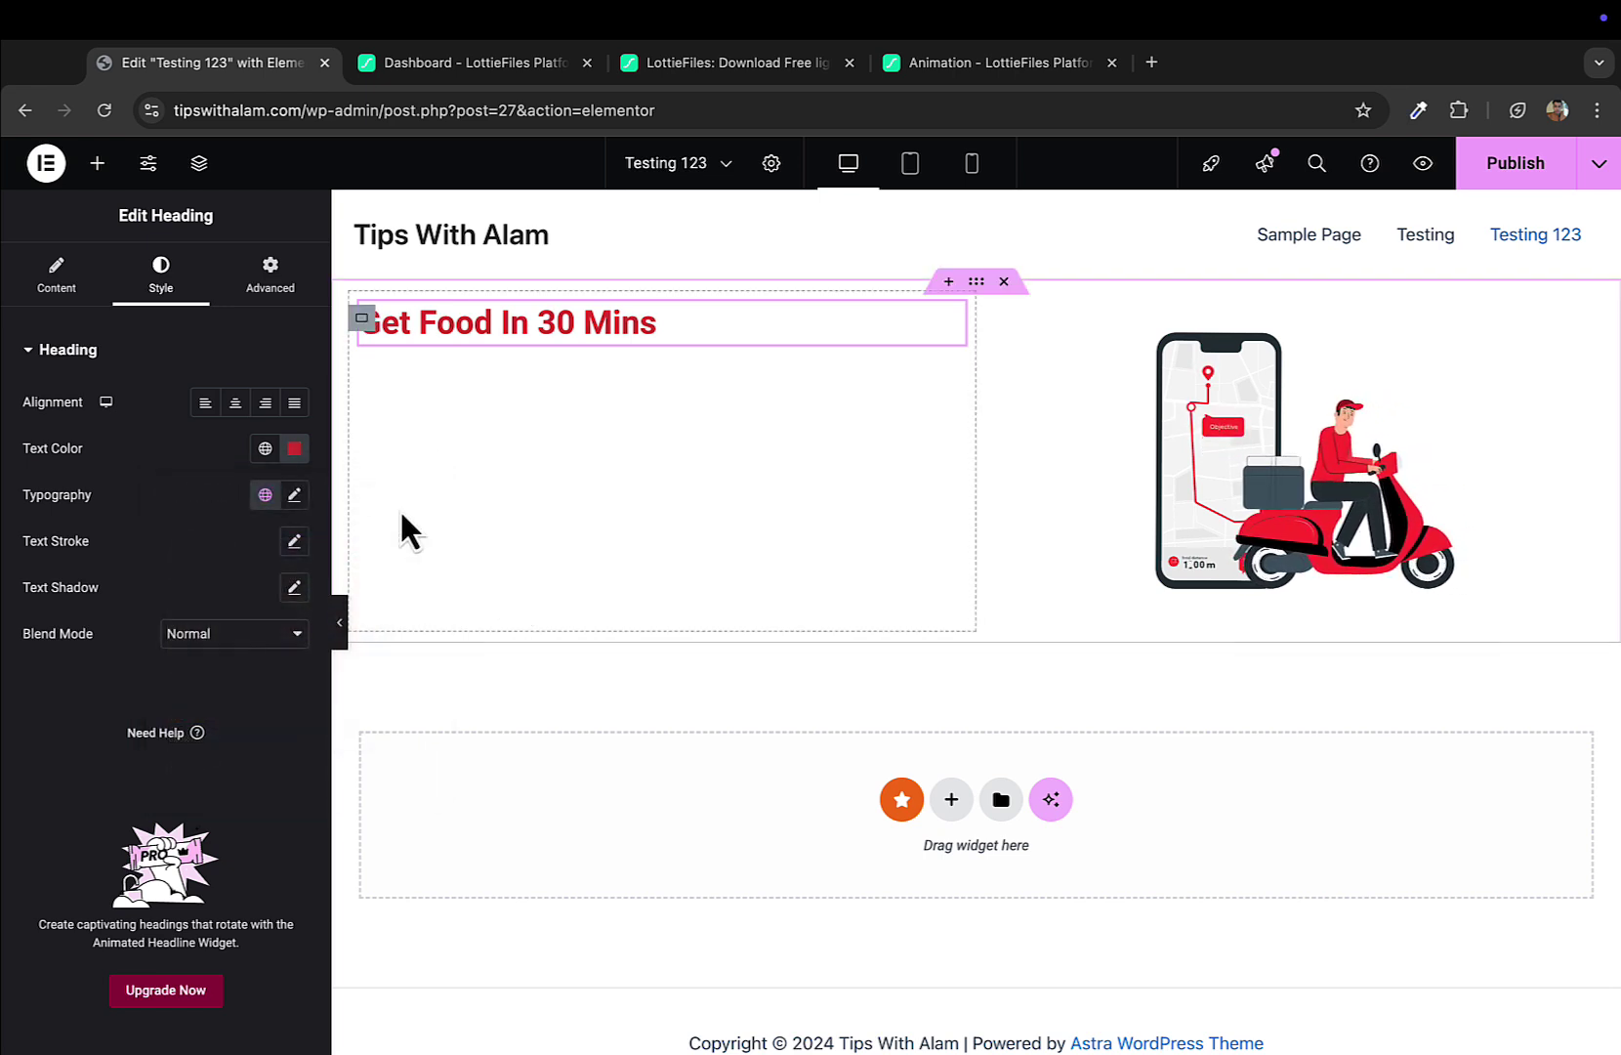
pyautogui.click(56, 274)
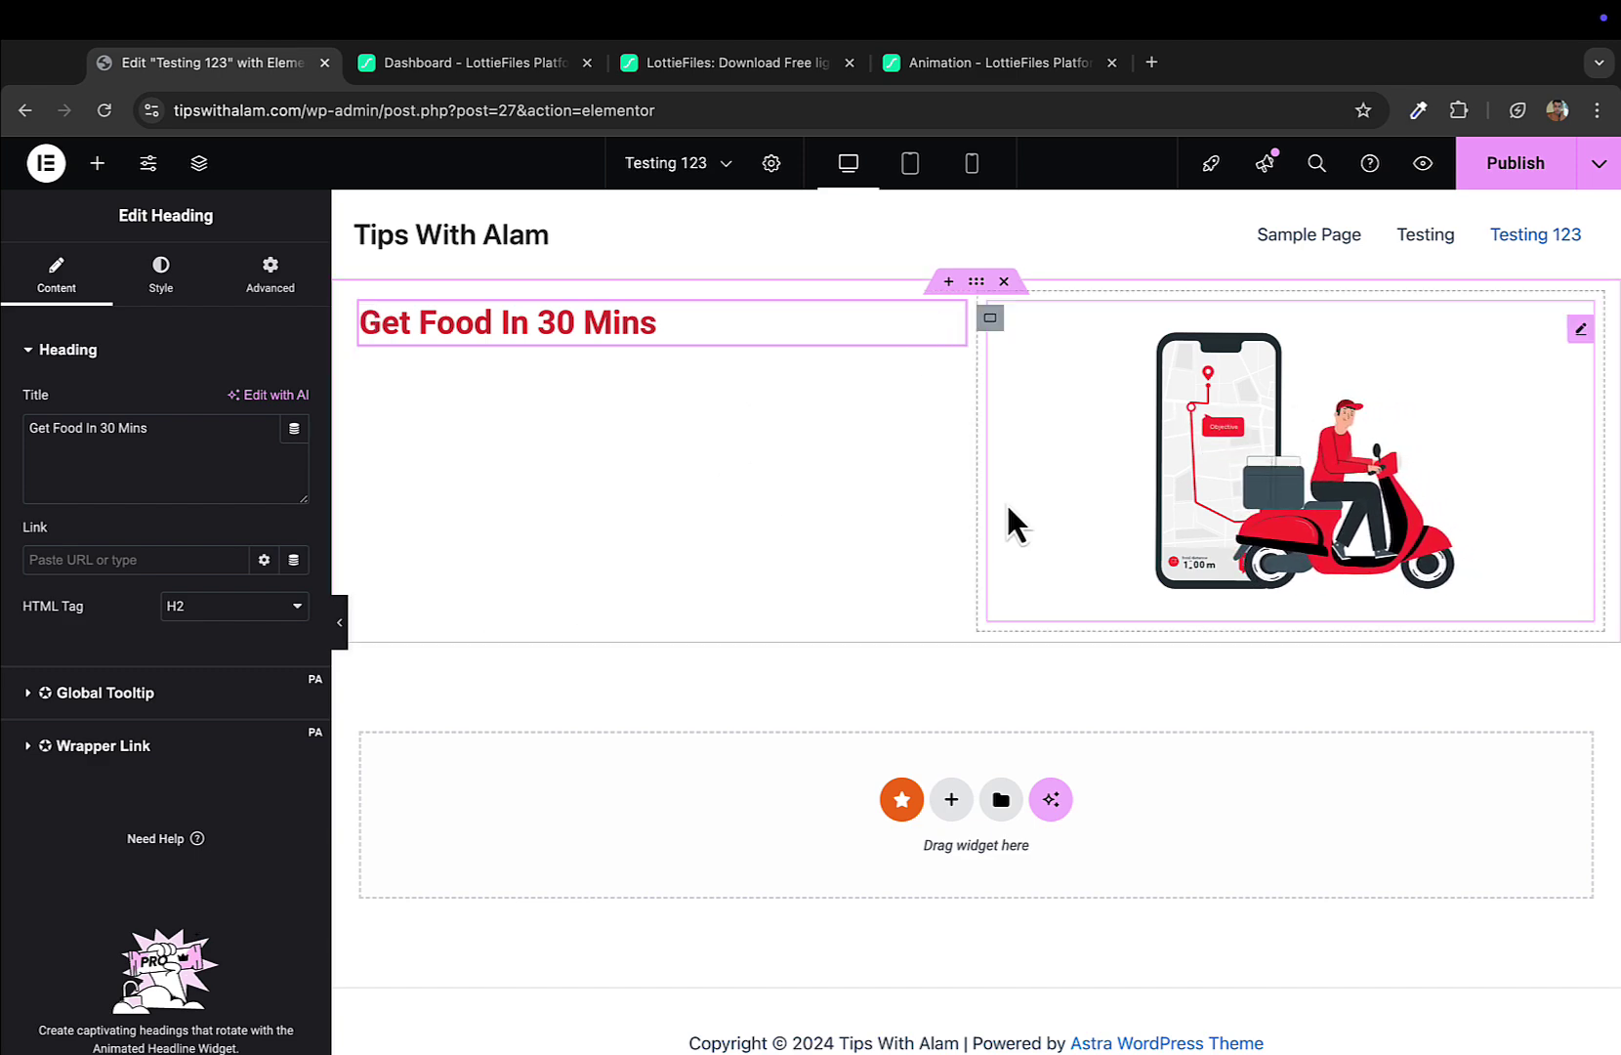
pyautogui.click(929, 64)
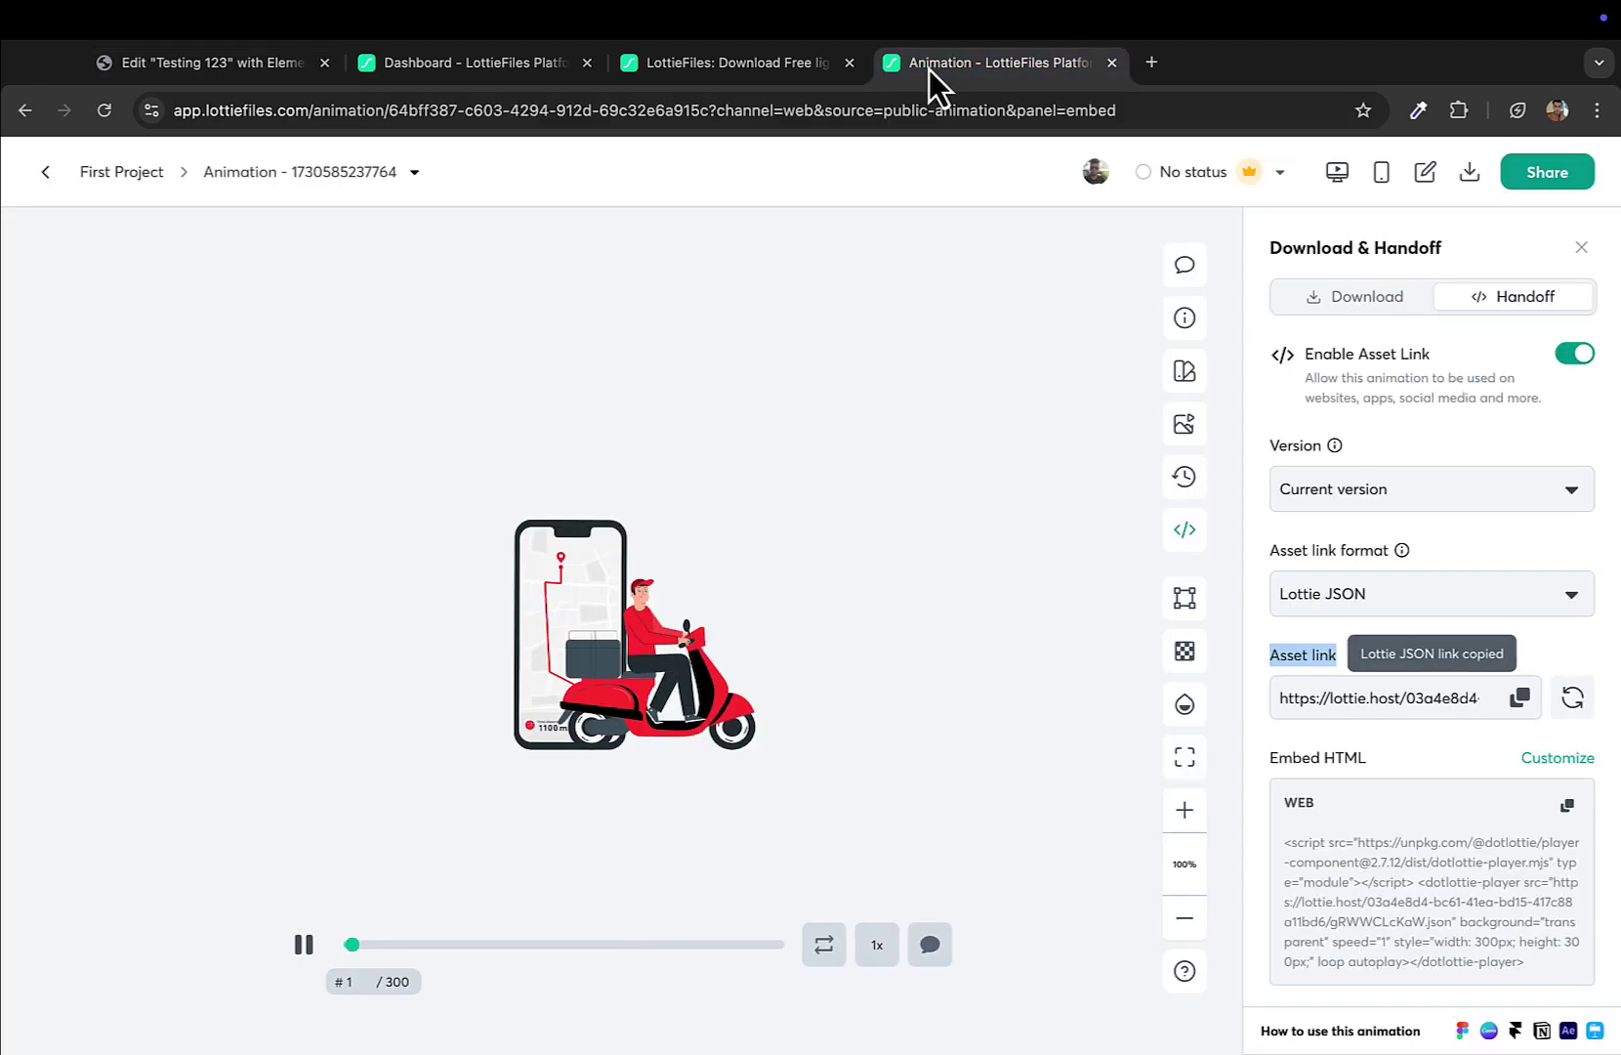
pyautogui.click(233, 67)
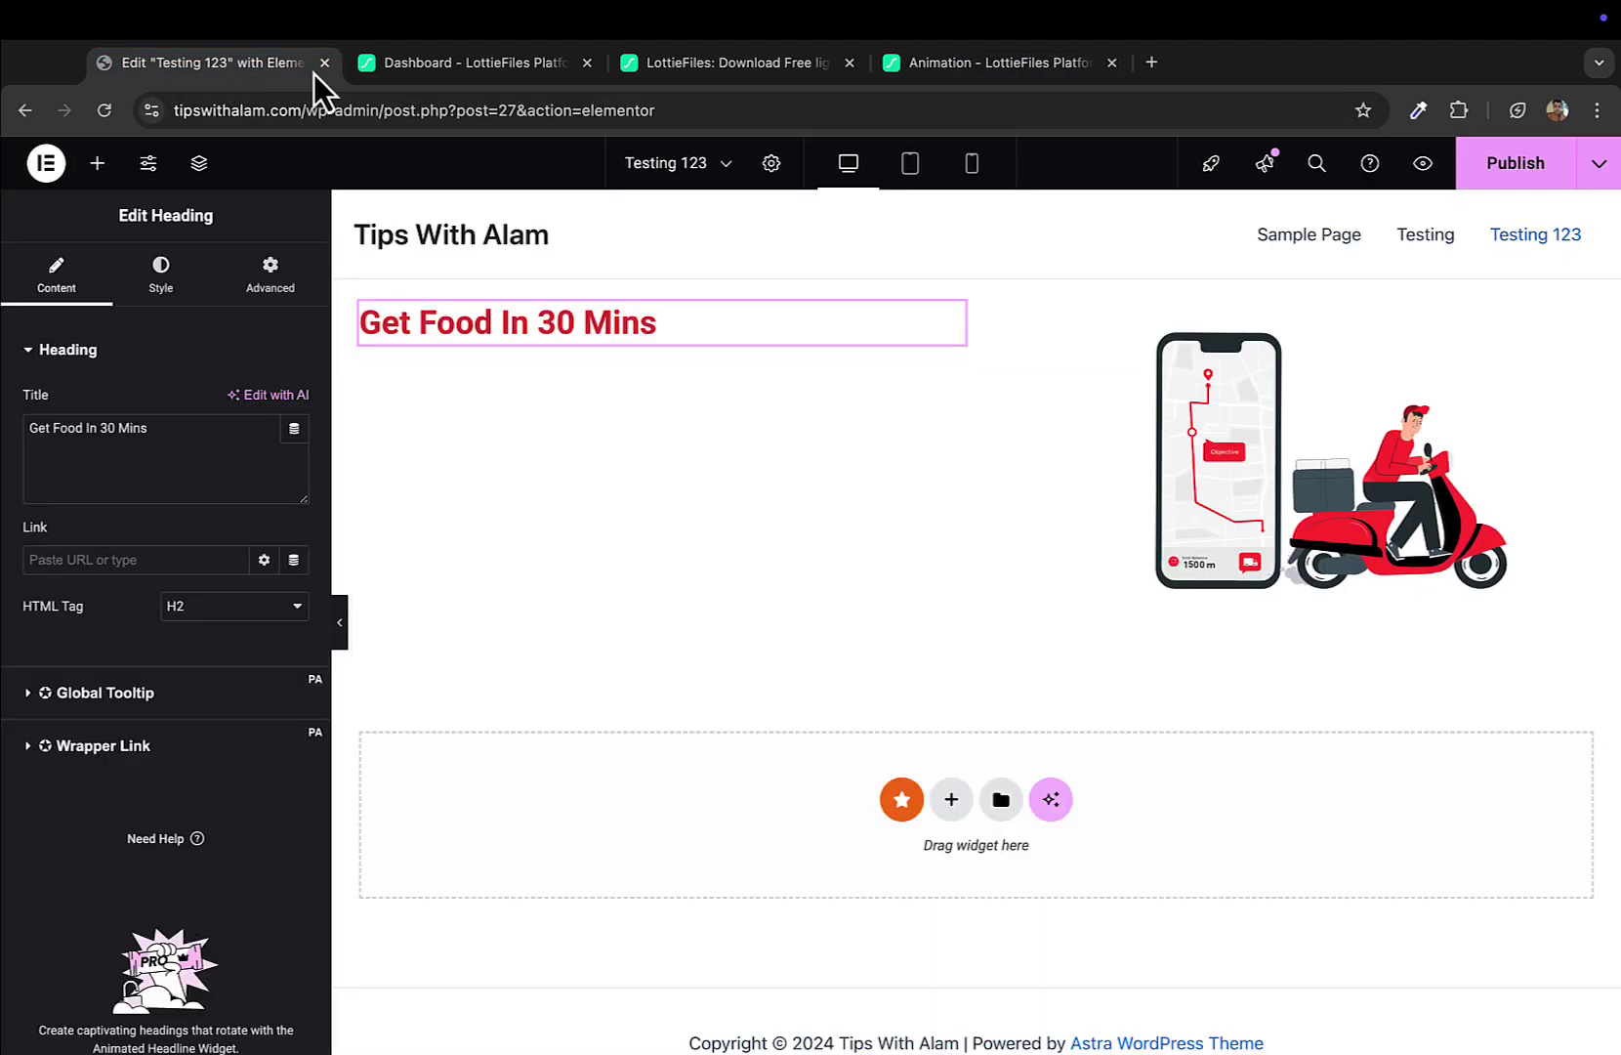
pyautogui.scroll(-1, 1024, 481)
pyautogui.scroll(1, 1023, 482)
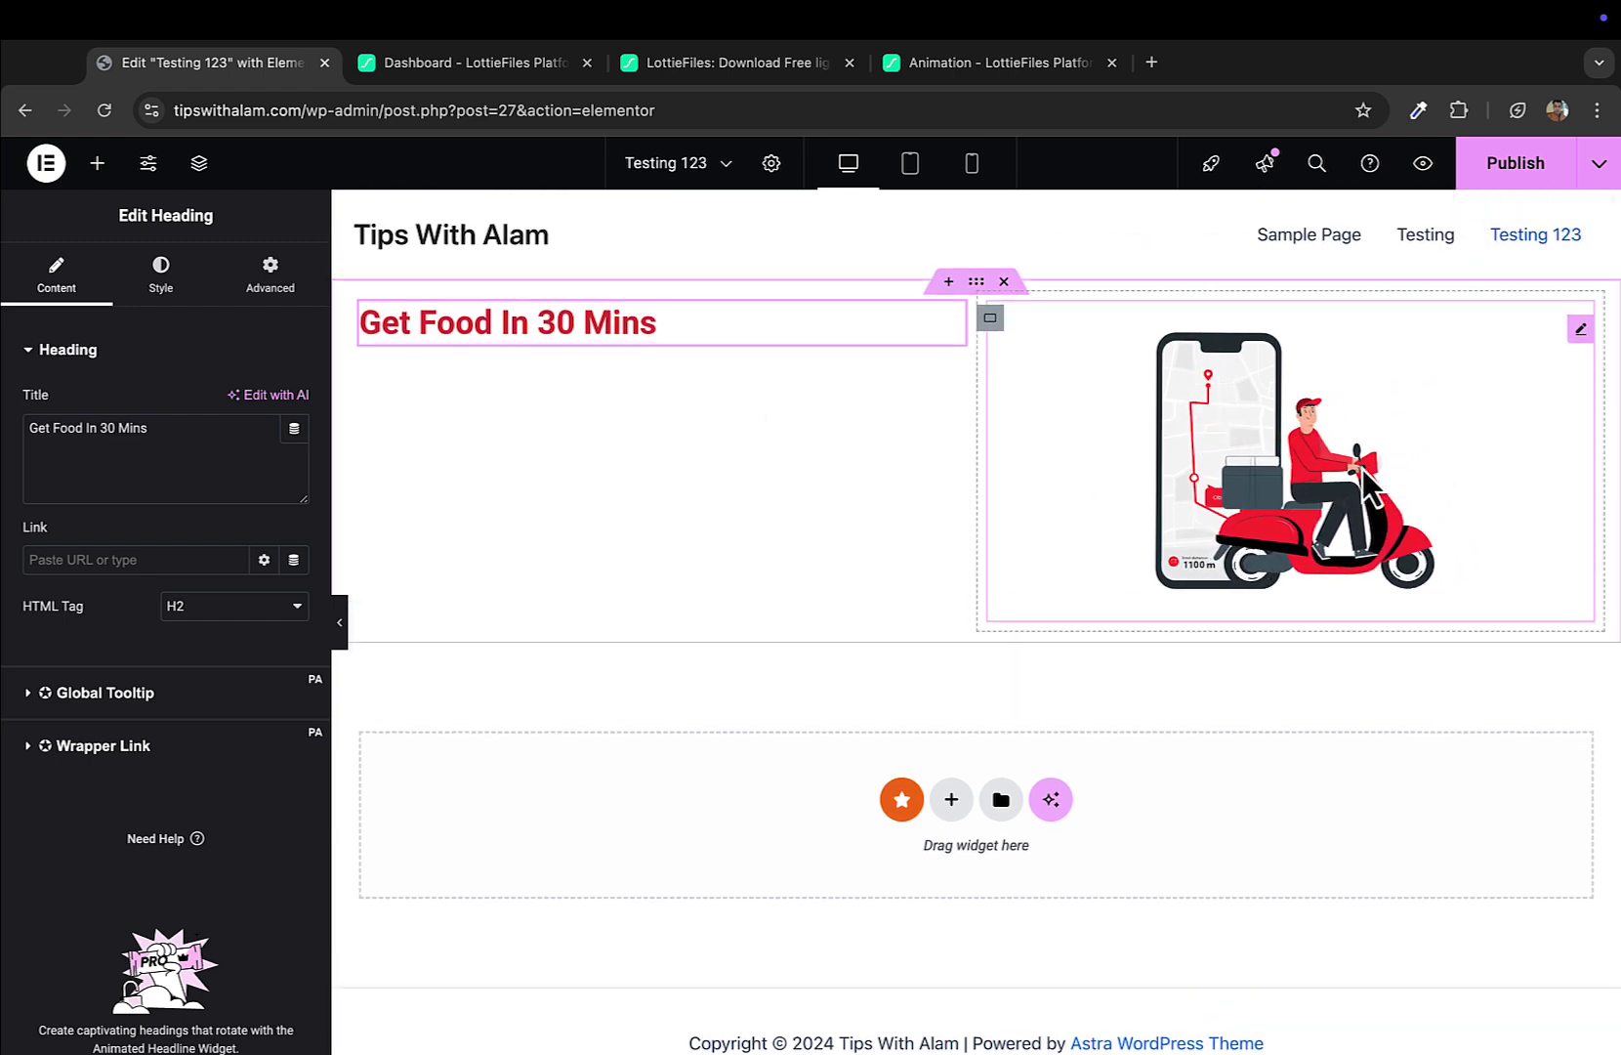